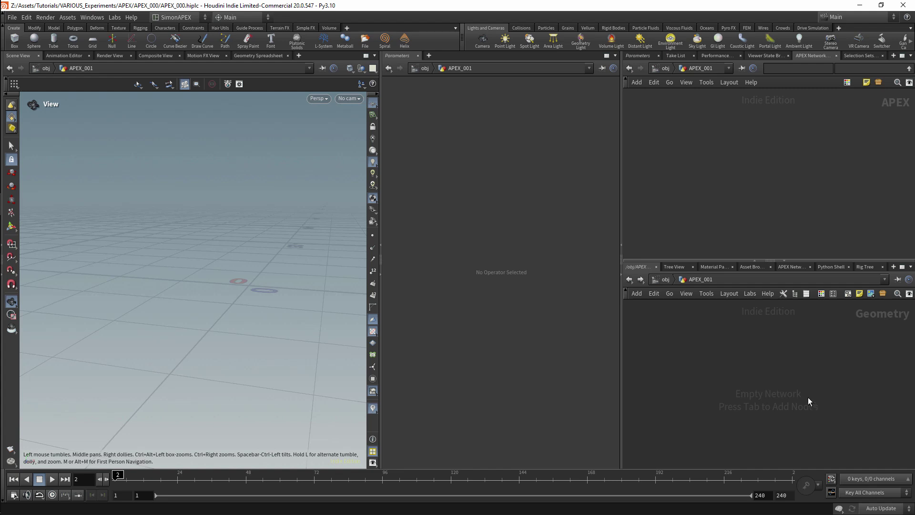
# Add an APEX Edit Graph node to the empty APEX_001 geometry network.
pyautogui.press('Tab')
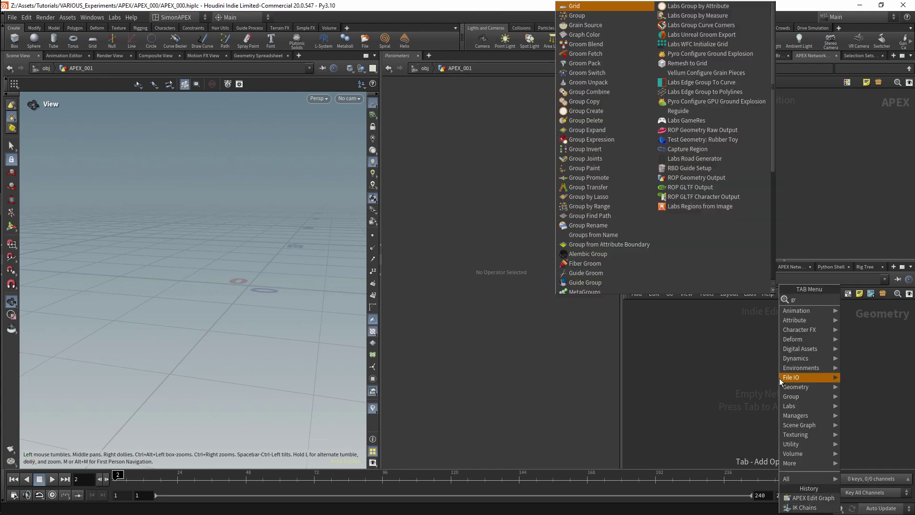
pyautogui.write('gra')
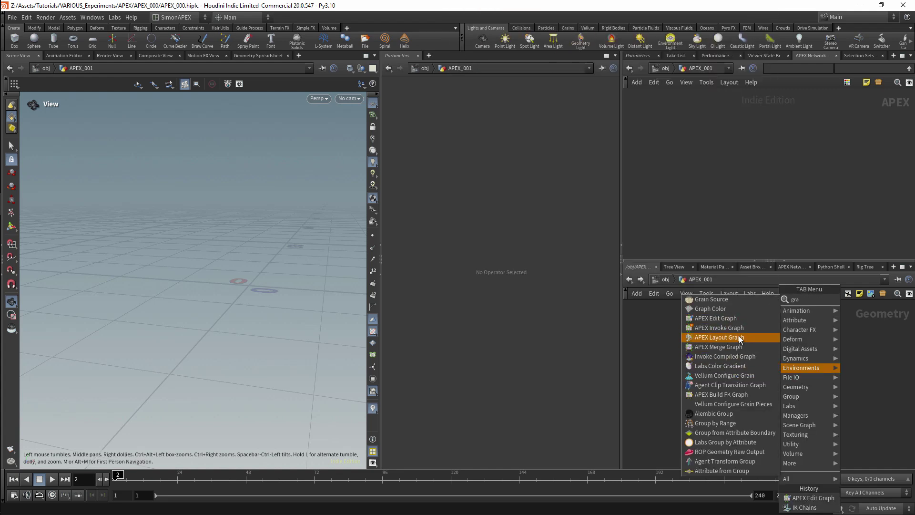
pyautogui.click(736, 318)
pyautogui.click(766, 345)
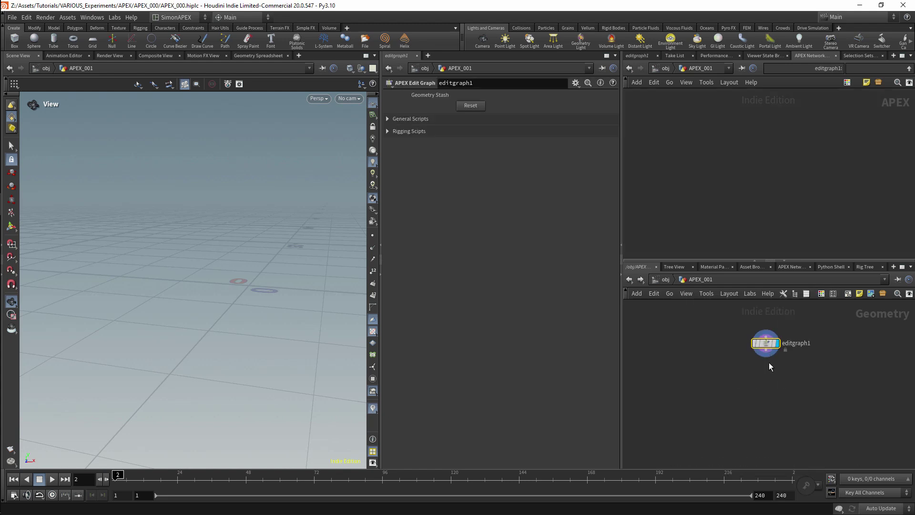
# Expand the Rigging Scripts and General Scripts sections of editgraph1 and move its node slightly down.
pyautogui.click(388, 131)
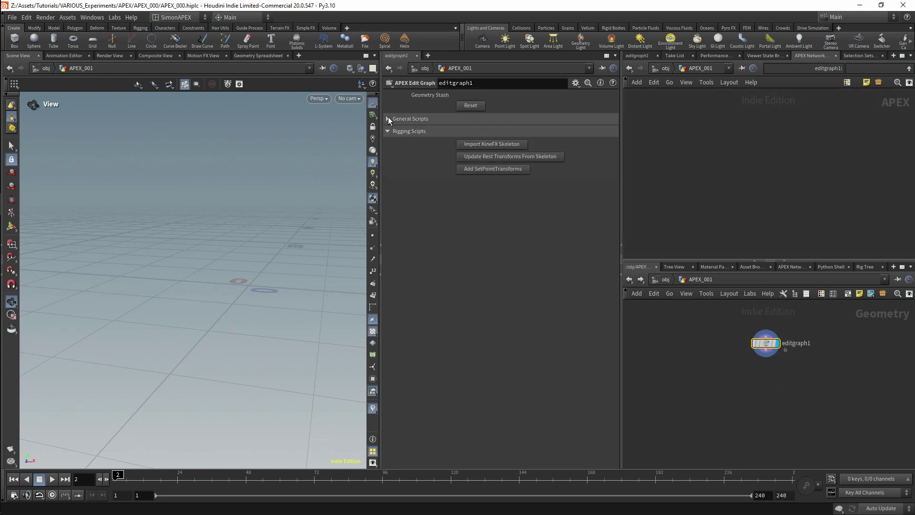
pyautogui.click(388, 119)
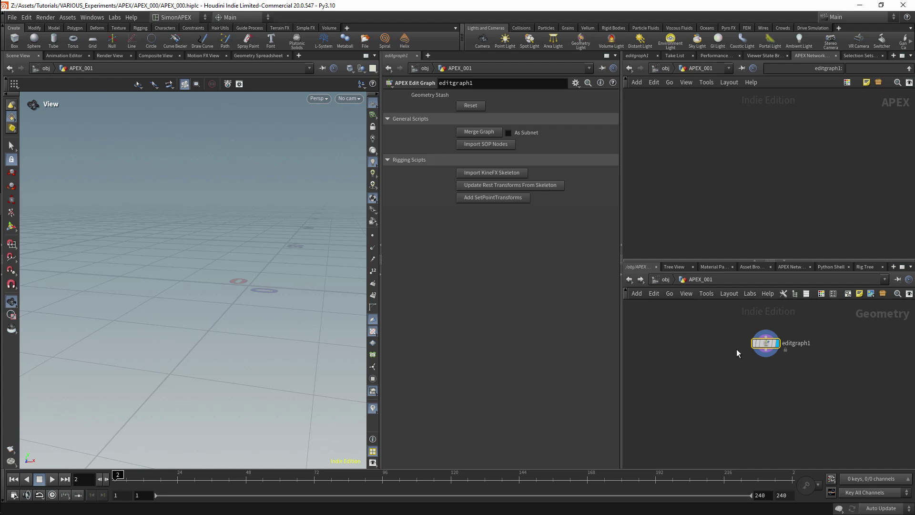
pyautogui.moveTo(765, 345); pyautogui.dragTo(765, 355)
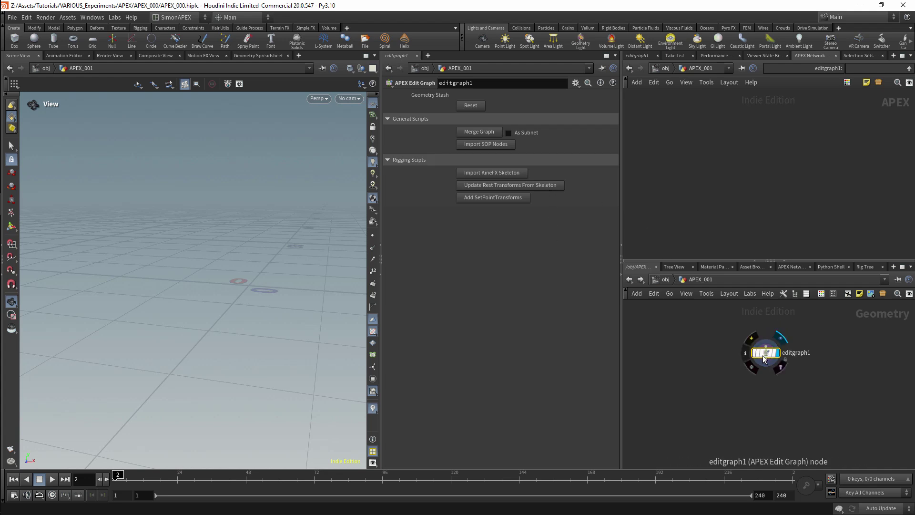
pyautogui.moveTo(762, 358)
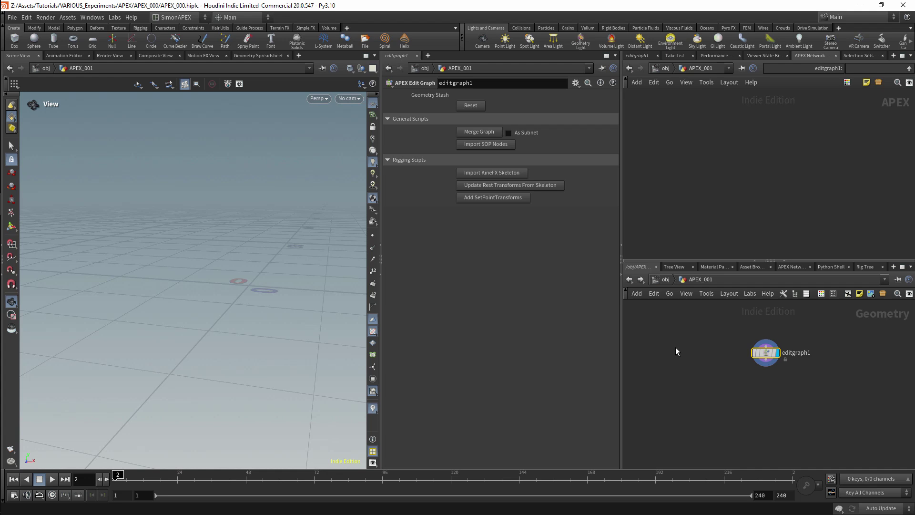
# Merge the graph from APEX_000's editgraph1 node into the current edit graph.
pyautogui.click(488, 133)
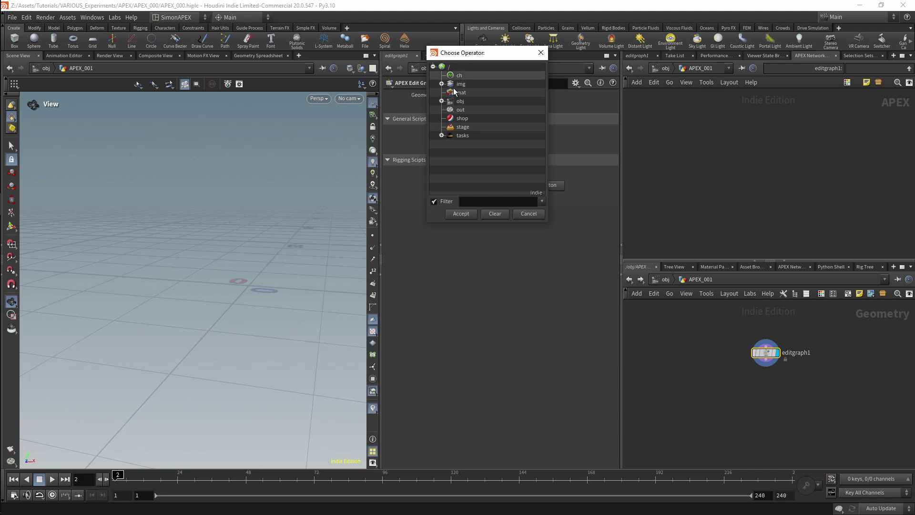
pyautogui.click(441, 101)
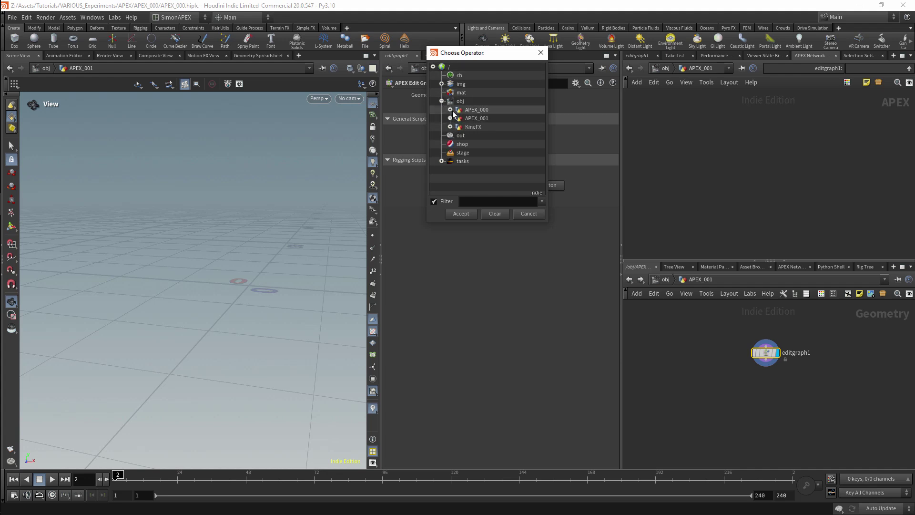
pyautogui.click(450, 110)
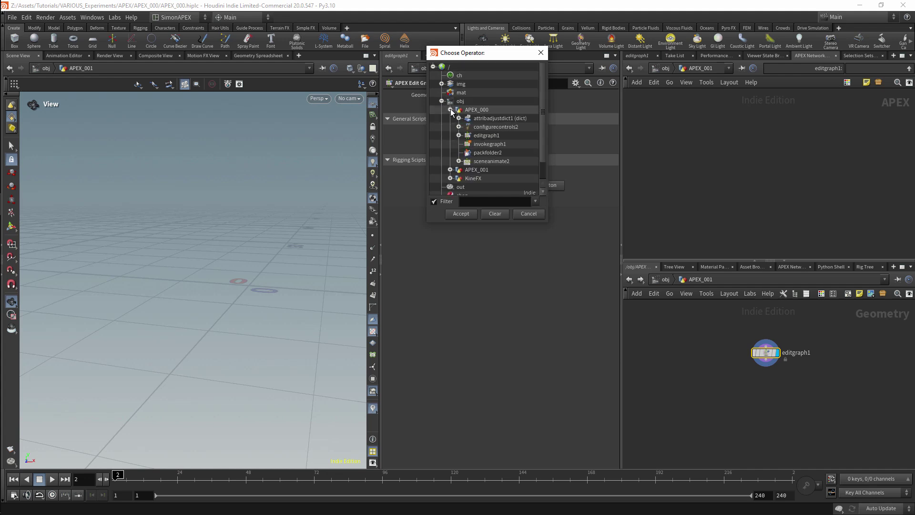
pyautogui.click(459, 136)
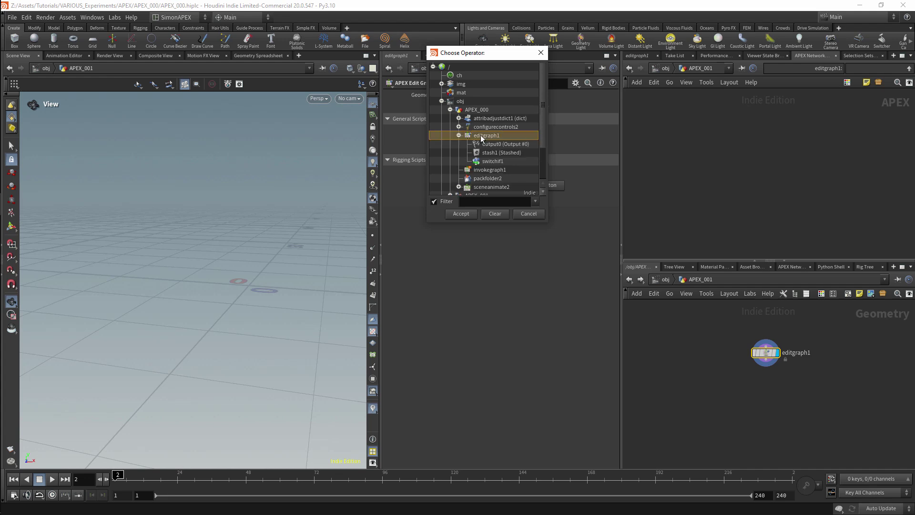
pyautogui.click(464, 216)
pyautogui.moveTo(802, 133); pyautogui.dragTo(819, 119, button='right')
pyautogui.moveTo(711, 164); pyautogui.dragTo(797, 157, button='middle')
pyautogui.moveTo(797, 157); pyautogui.dragTo(813, 122, button='right')
pyautogui.moveTo(813, 122); pyautogui.dragTo(864, 99, button='middle')
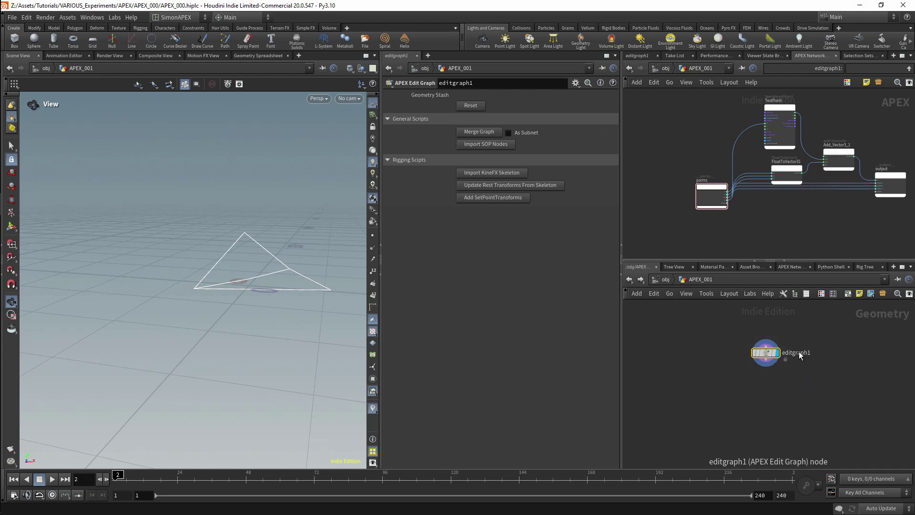
# Enable merging graphs as a subnet and delete all nodes of the merged graph.
pyautogui.click(536, 132)
pyautogui.moveTo(682, 107); pyautogui.dragTo(907, 209)
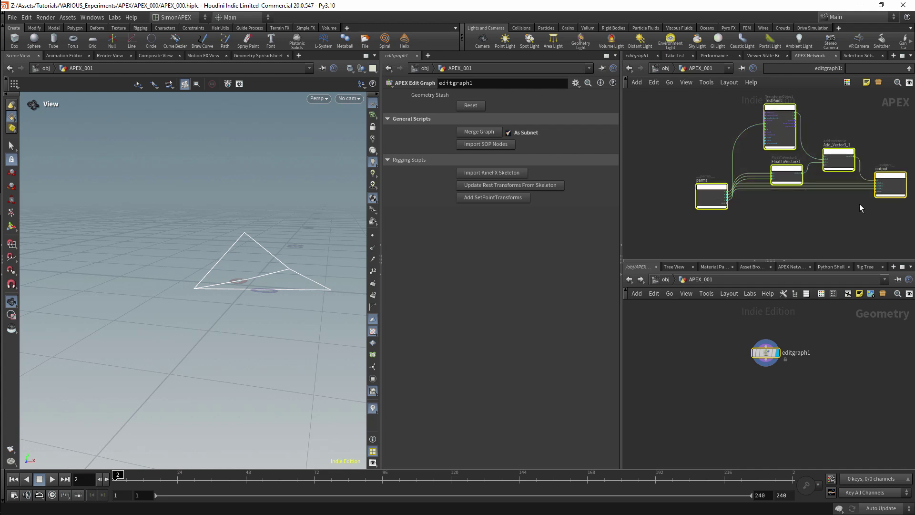
pyautogui.press('Delete')
# Merge the graph from APEX_000's editgraph1 again, this time as a subnet.
pyautogui.click(494, 132)
pyautogui.click(447, 96)
pyautogui.click(456, 106)
pyautogui.click(491, 131)
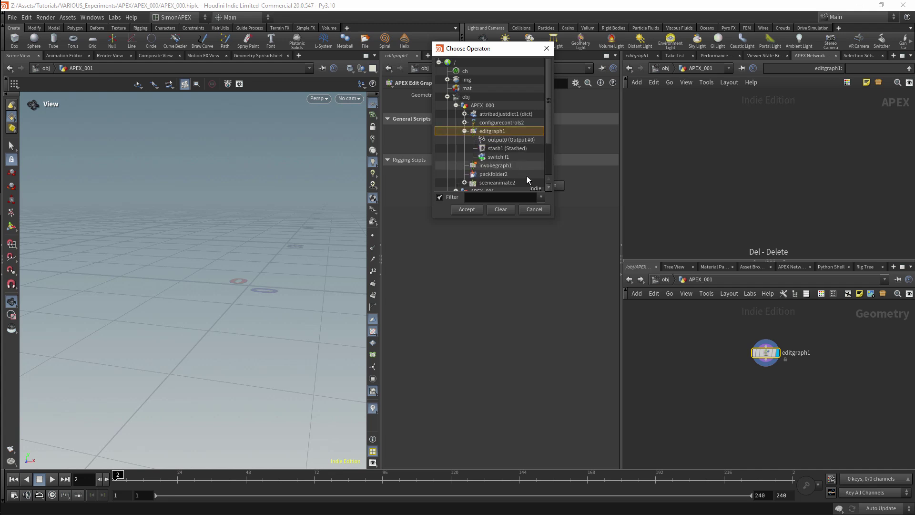
pyautogui.click(479, 209)
pyautogui.scroll(4, 819, 167)
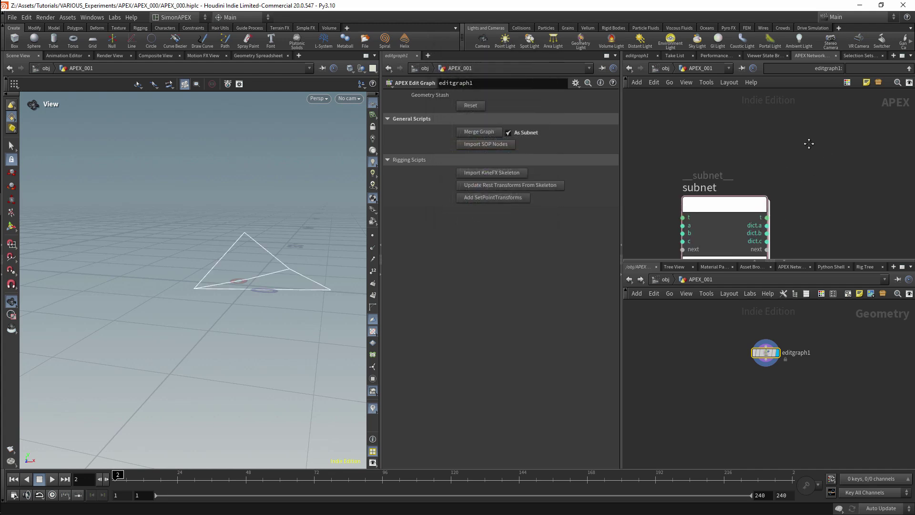
# Look inside the merged subnet, then return to the APEX_001 edit graph and delete the subnet.
pyautogui.doubleClick(771, 178)
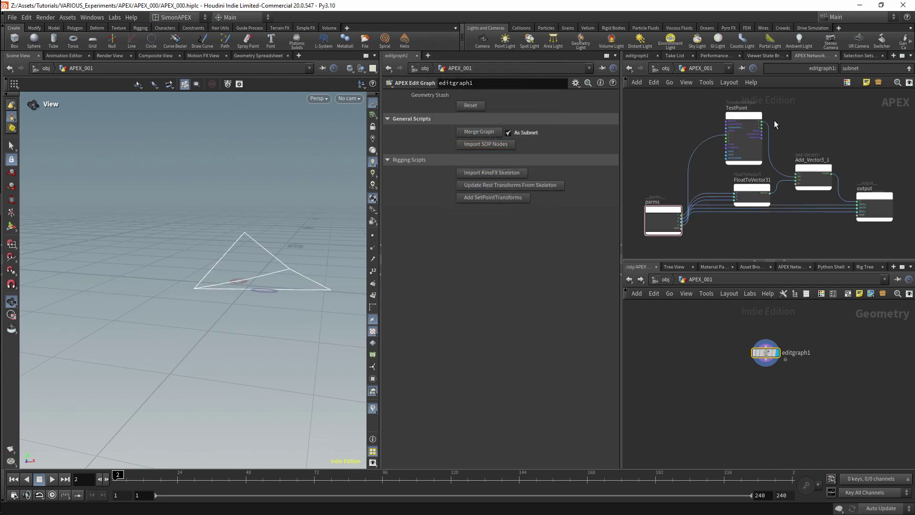
pyautogui.click(629, 68)
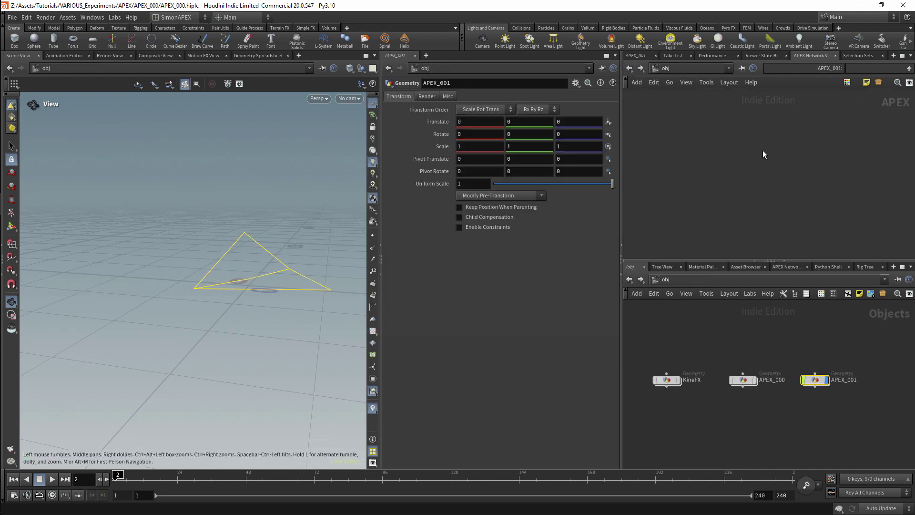
pyautogui.doubleClick(814, 379)
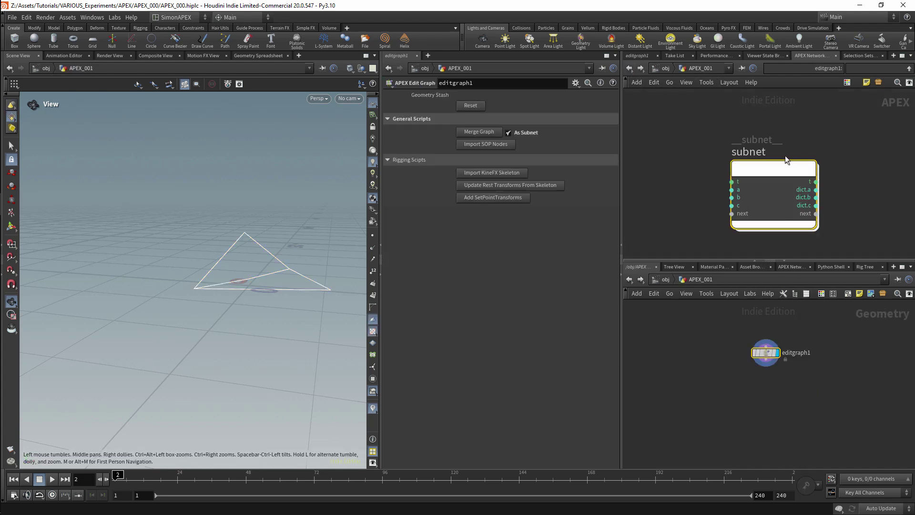
pyautogui.click(629, 279)
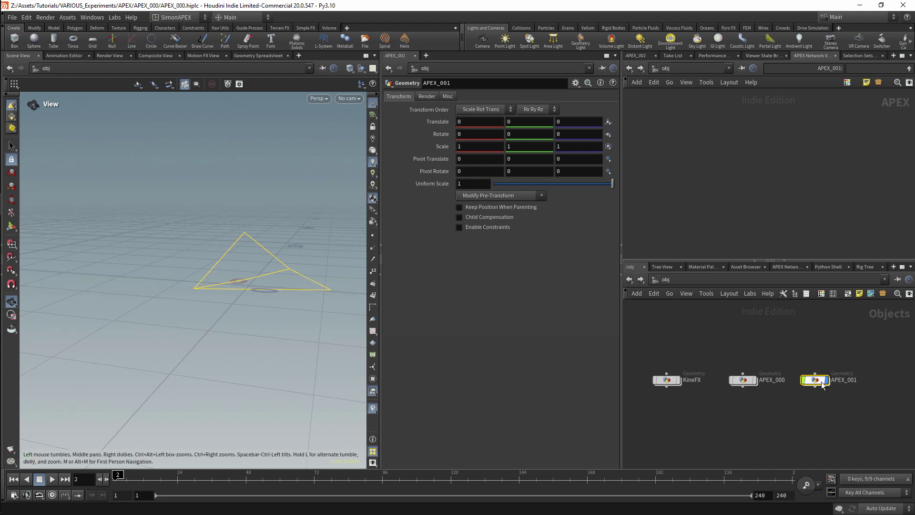
pyautogui.doubleClick(815, 380)
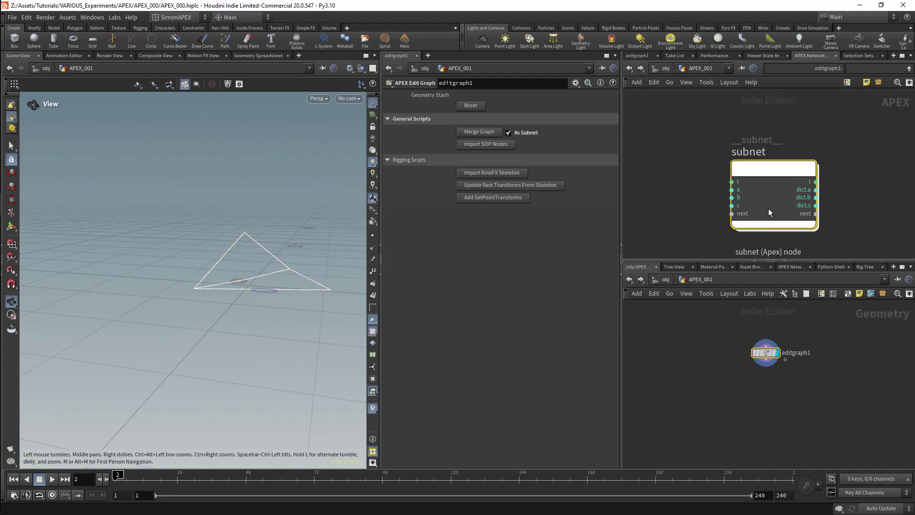
pyautogui.press('Delete')
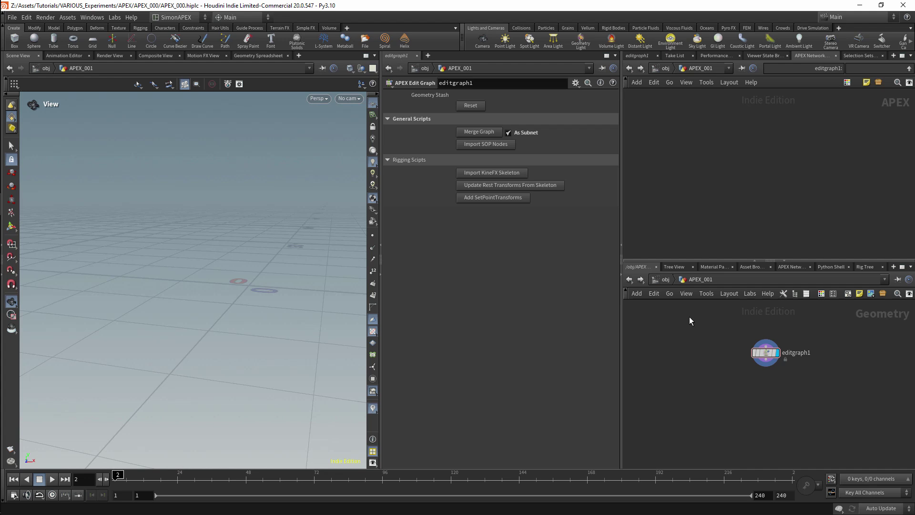
# Browse the Sop Verbs node categories available for the APEX graph.
pyautogui.press('Tab')
pyautogui.moveTo(762, 296)
pyautogui.moveTo(816, 355)
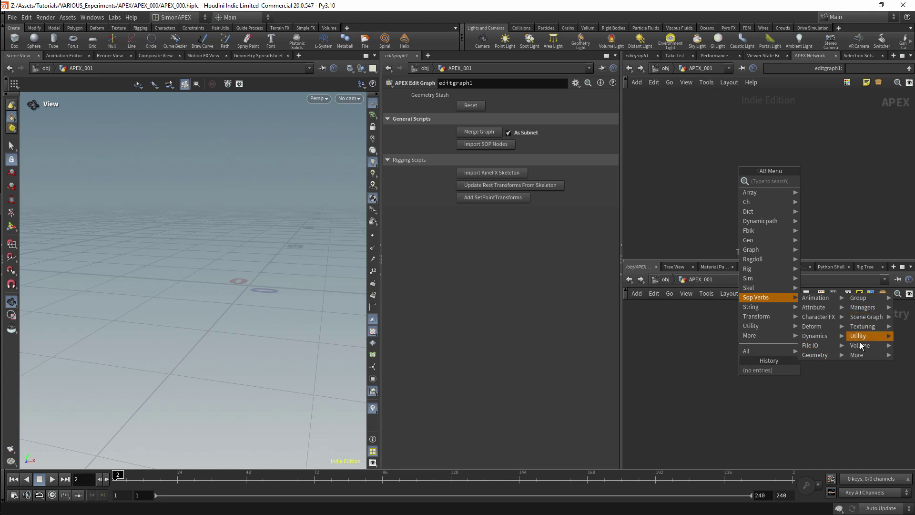
# Add an IK Chains node beside editgraph1 in the geometry network.
pyautogui.press('Tab')
pyautogui.write('ik')
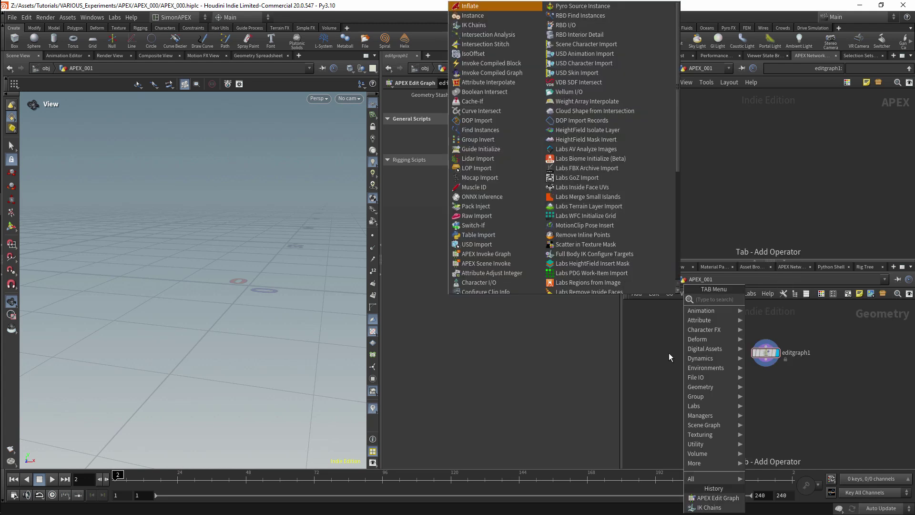
pyautogui.click(782, 299)
pyautogui.click(700, 354)
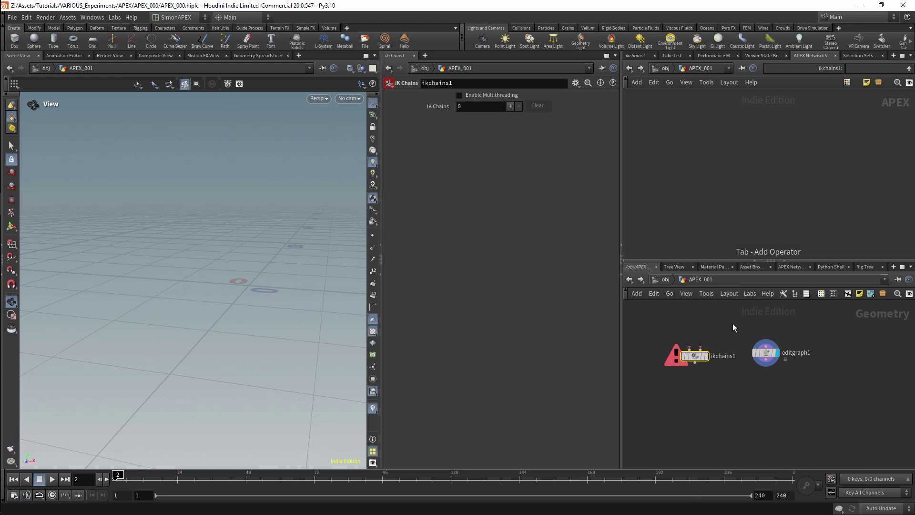
# Import the ikchains1 SOP node from APEX_001 into the graph of editgraph1.
pyautogui.click(763, 351)
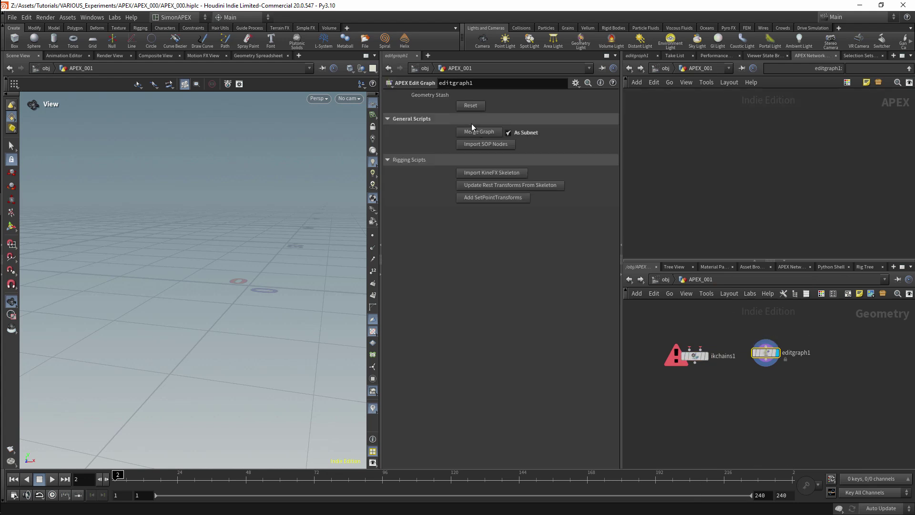
pyautogui.click(486, 144)
pyautogui.click(442, 114)
pyautogui.click(451, 130)
pyautogui.click(487, 148)
pyautogui.click(463, 226)
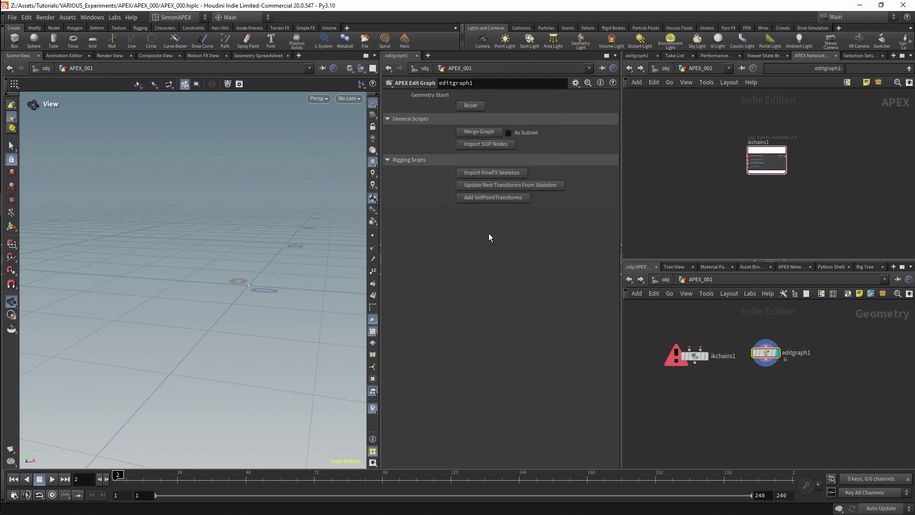
pyautogui.scroll(3, 787, 159)
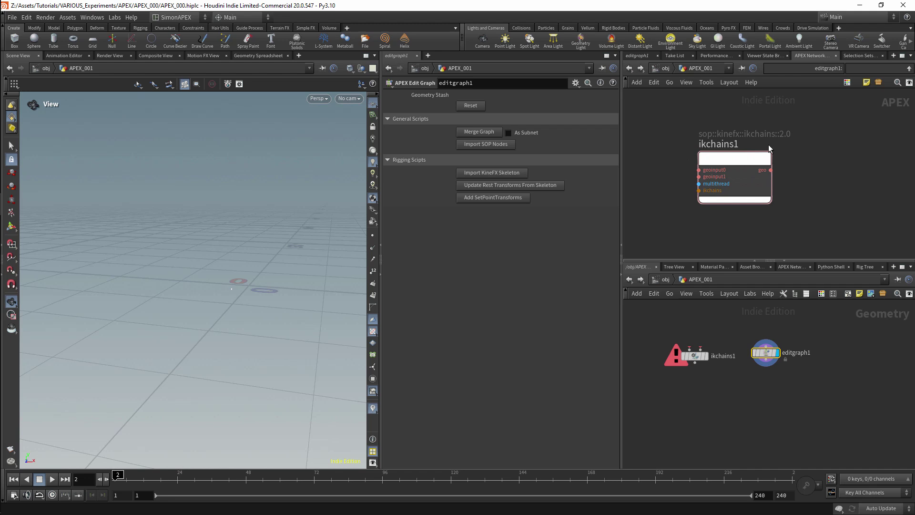
# Add a sop::kinefx::ikchains::2.0 node from the SOP verbs to the APEX graph.
pyautogui.press('Tab')
pyautogui.moveTo(836, 321)
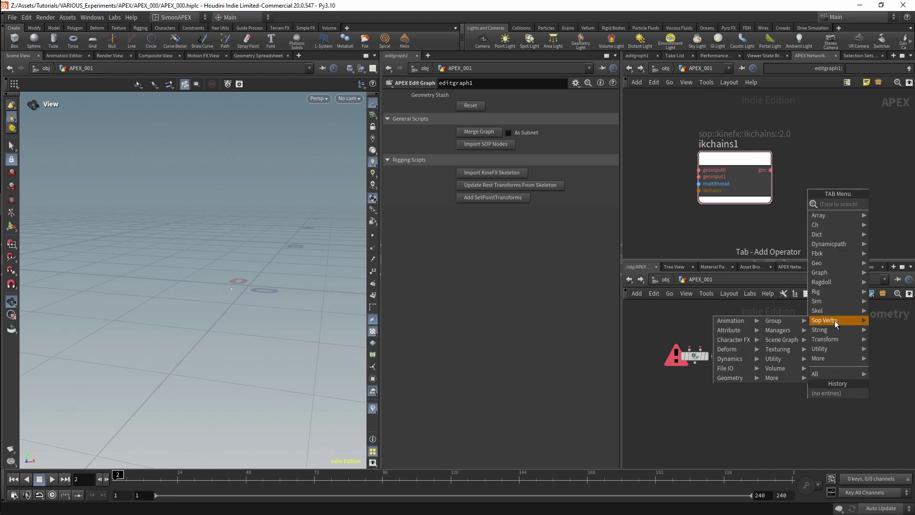
pyautogui.moveTo(781, 369)
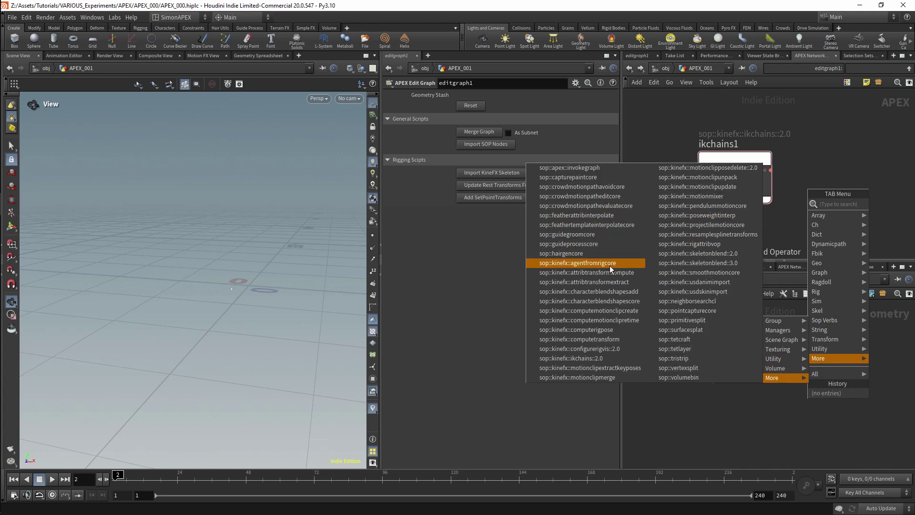
pyautogui.click(607, 360)
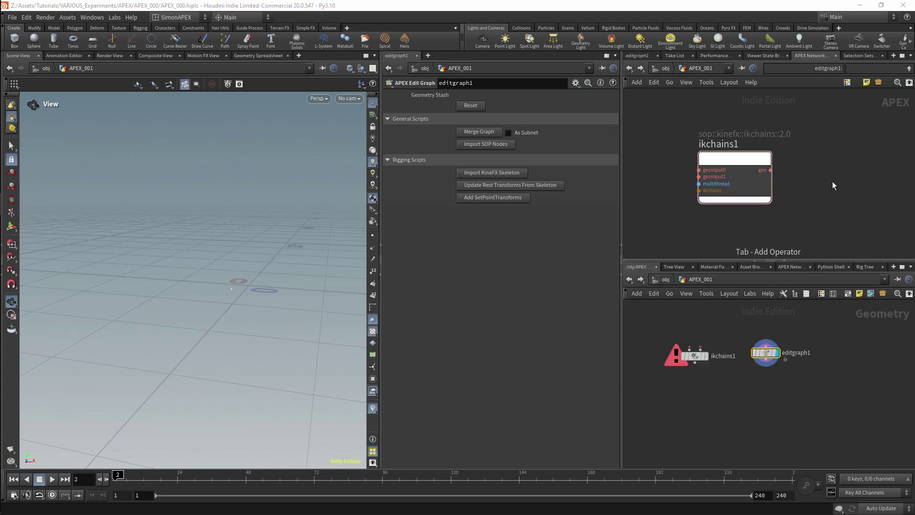
pyautogui.click(829, 170)
# Place the imported ikchains1 node directly above the newly added ikchains node in the APEX graph.
pyautogui.moveTo(853, 187); pyautogui.dragTo(815, 195, button='middle')
pyautogui.scroll(-3, 815, 194)
pyautogui.scroll(3, 805, 139)
pyautogui.scroll(-3, 806, 142)
pyautogui.moveTo(735, 184); pyautogui.dragTo(800, 134)
pyautogui.scroll(3, 848, 184)
pyautogui.moveTo(760, 203); pyautogui.dragTo(774, 202)
pyautogui.scroll(-3, 849, 136)
# Add another sop::kinefx::ikchains::2.0 node to the APEX graph by searching for "ik".
pyautogui.press('Tab')
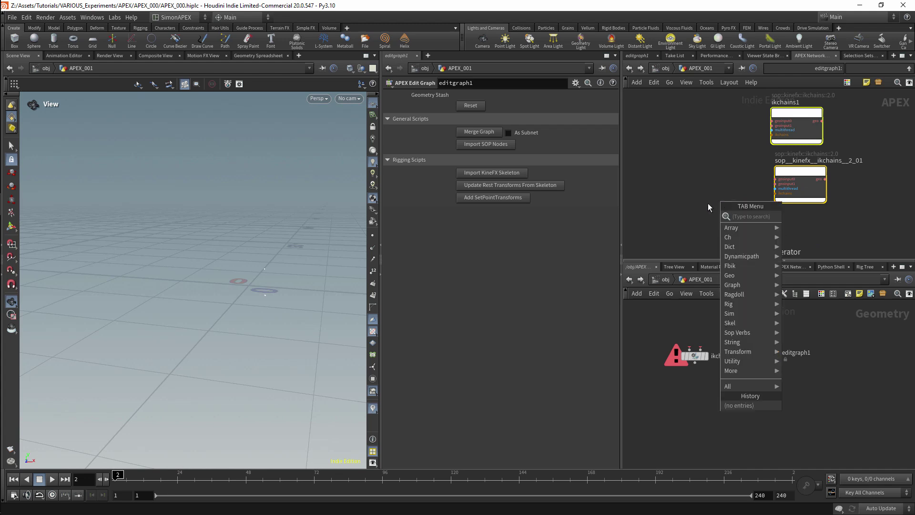
pyautogui.write('ik')
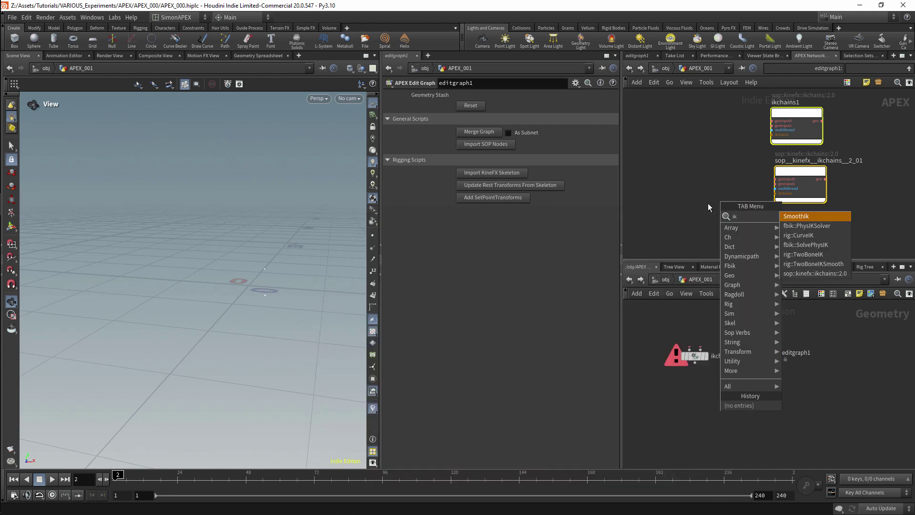
pyautogui.click(815, 273)
pyautogui.click(827, 233)
# Delete all nodes in the APEX graph and the ikchains1 node in the geometry network.
pyautogui.press('h')
pyautogui.hotkey('ctrl', 'a')
pyautogui.press('Delete')
pyautogui.click(695, 356)
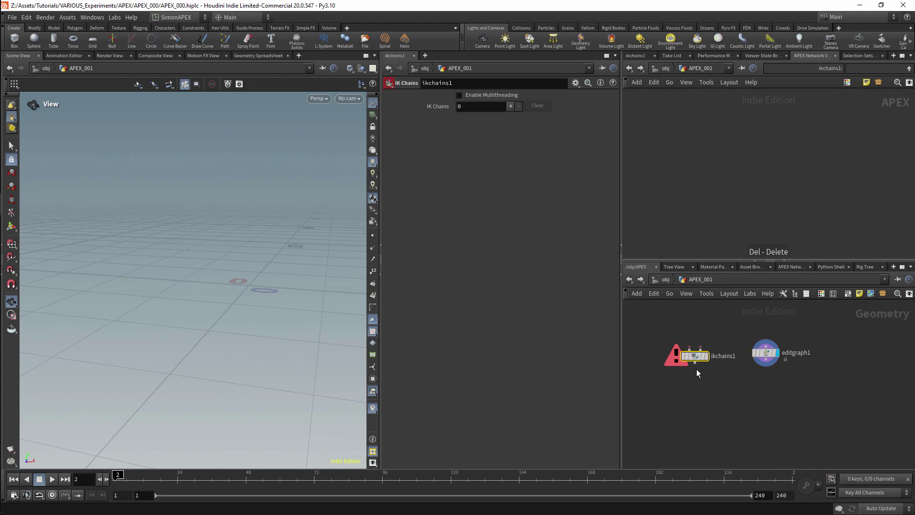
pyautogui.press('Delete')
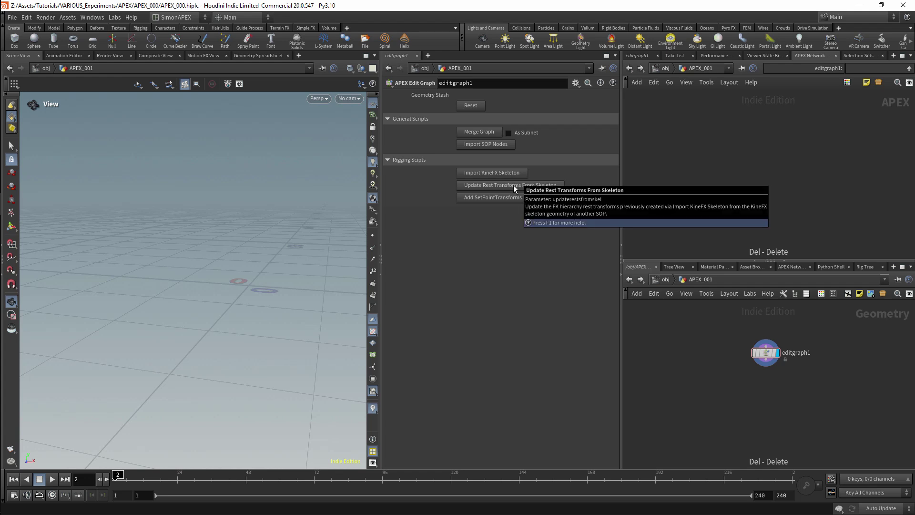
# Add the SetPointTransforms setup to the graph with editgraph1's rigging script.
pyautogui.click(492, 198)
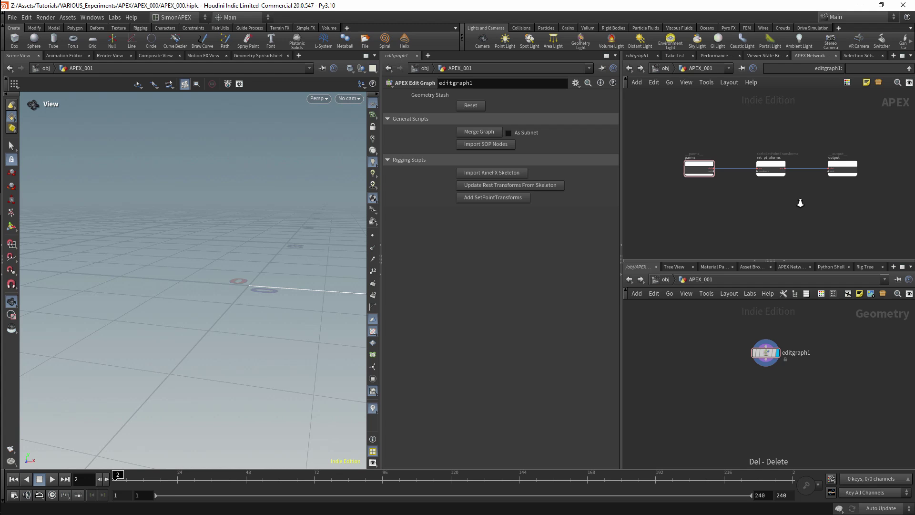
# Inspect the parms, set_pt_xforms and output nodes and their ports in the APEX graph.
pyautogui.moveTo(800, 203)
pyautogui.mouseDown(button='right')
pyautogui.moveTo(788, 204)
pyautogui.moveTo(804, 208)
pyautogui.mouseUp(button='right')
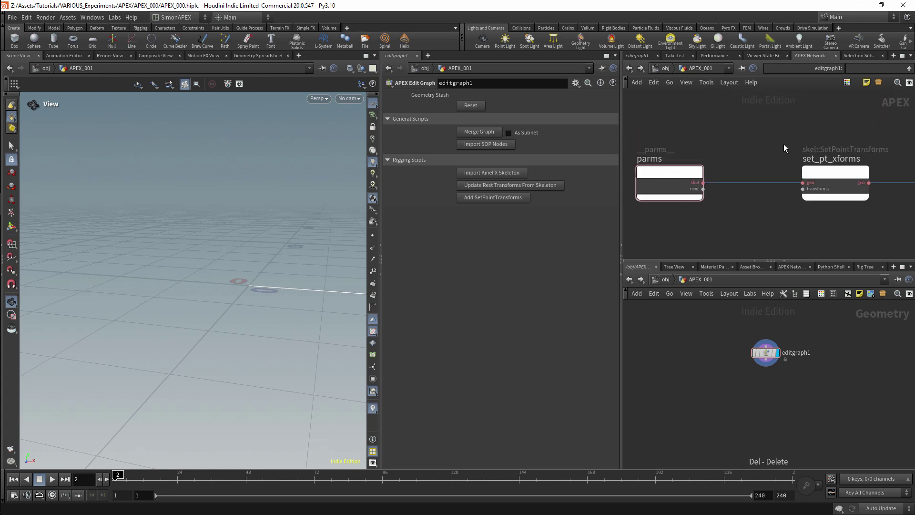
pyautogui.moveTo(782, 145); pyautogui.dragTo(851, 217)
pyautogui.moveTo(857, 210); pyautogui.dragTo(762, 229, button='middle')
pyautogui.click(825, 210)
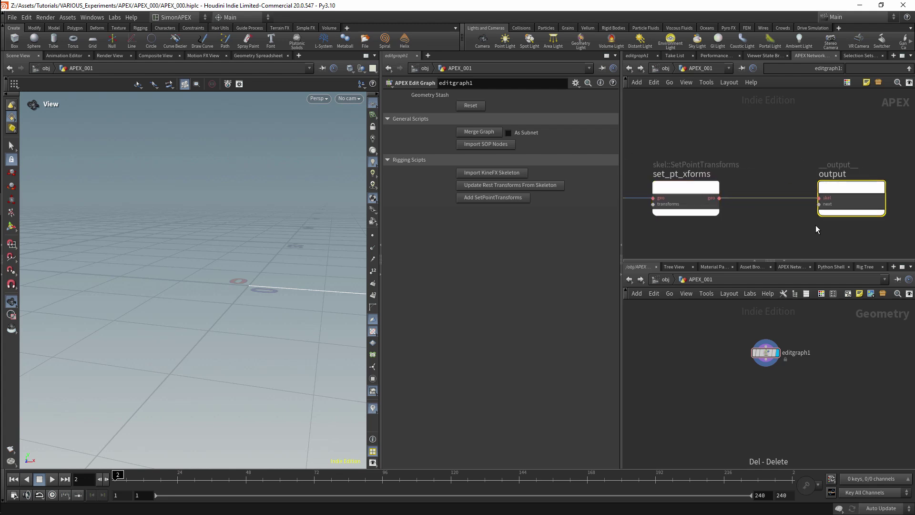
pyautogui.moveTo(817, 227); pyautogui.dragTo(760, 224, button='right')
pyautogui.moveTo(694, 197); pyautogui.dragTo(768, 182, button='middle')
pyautogui.moveTo(744, 211); pyautogui.dragTo(771, 196, button='right')
pyautogui.moveTo(806, 180); pyautogui.dragTo(783, 179, button='middle')
pyautogui.scroll(-3, 765, 147)
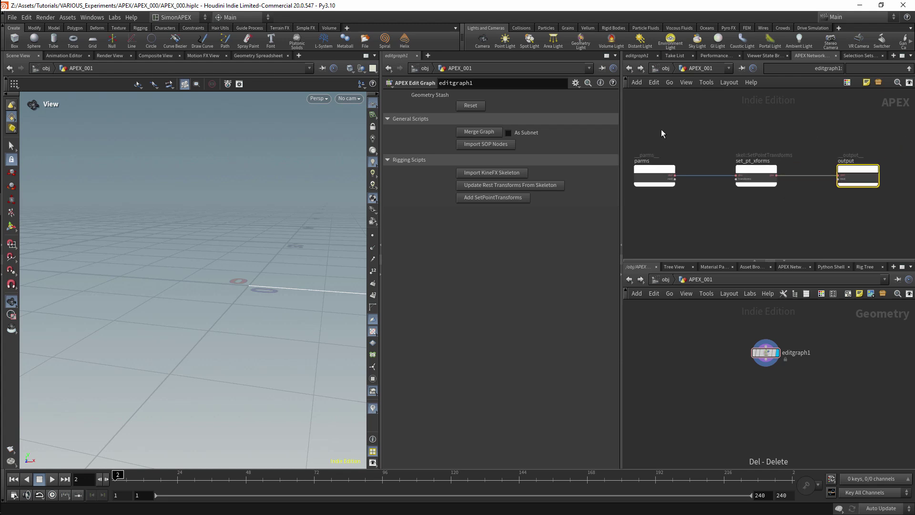
# Delete the parms, set_pt_xforms and output nodes from the APEX graph.
pyautogui.moveTo(652, 149); pyautogui.dragTo(862, 188)
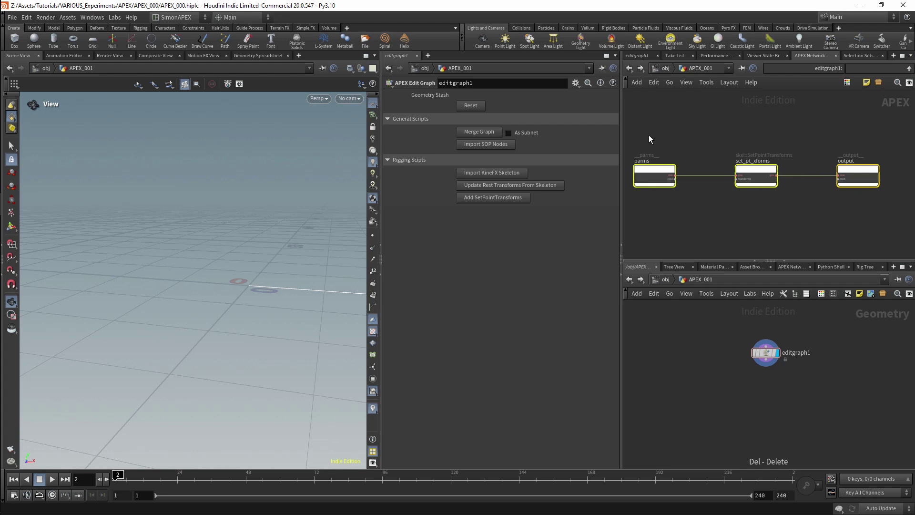
pyautogui.moveTo(789, 184); pyautogui.dragTo(864, 222)
pyautogui.moveTo(876, 126); pyautogui.dragTo(676, 214)
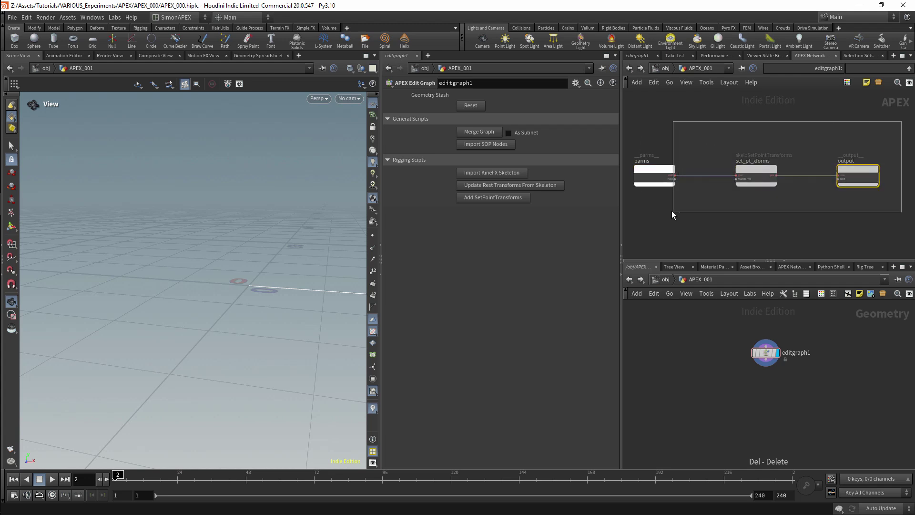
pyautogui.press('Delete')
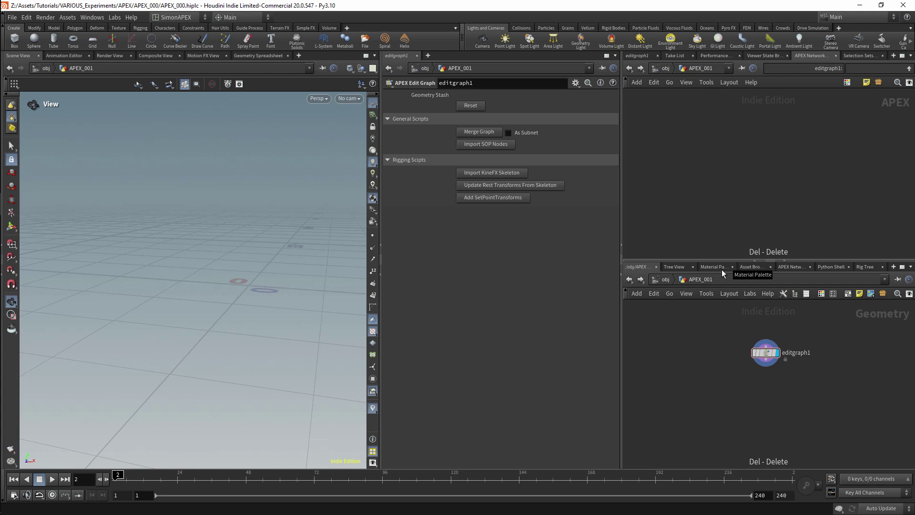
# Examine the PythonModule script in editgraph1's operator type properties from its beginning, then close the properties.
pyautogui.rightClick(763, 351)
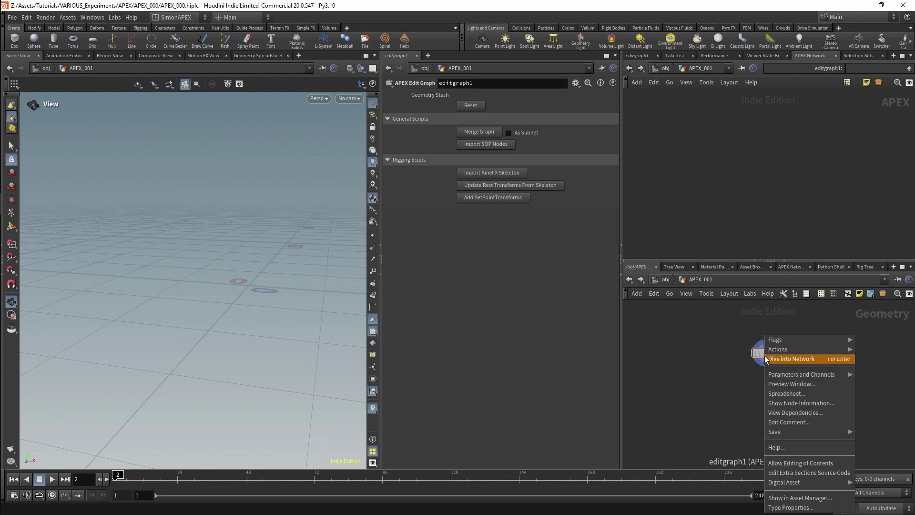
pyautogui.click(792, 508)
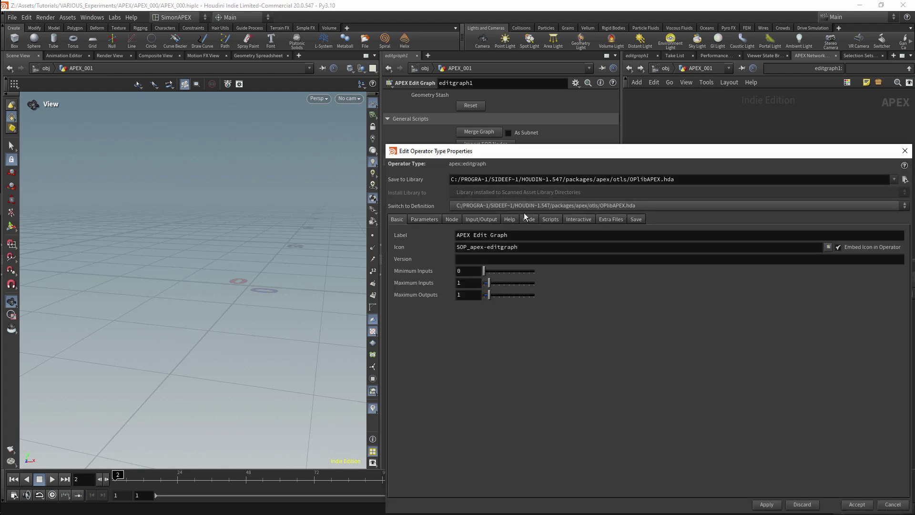
pyautogui.click(552, 219)
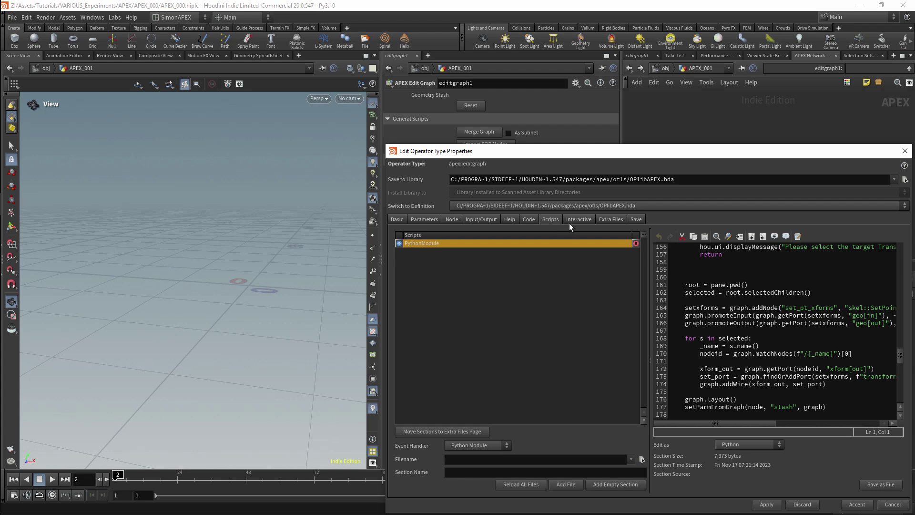
pyautogui.scroll(20, 812, 262)
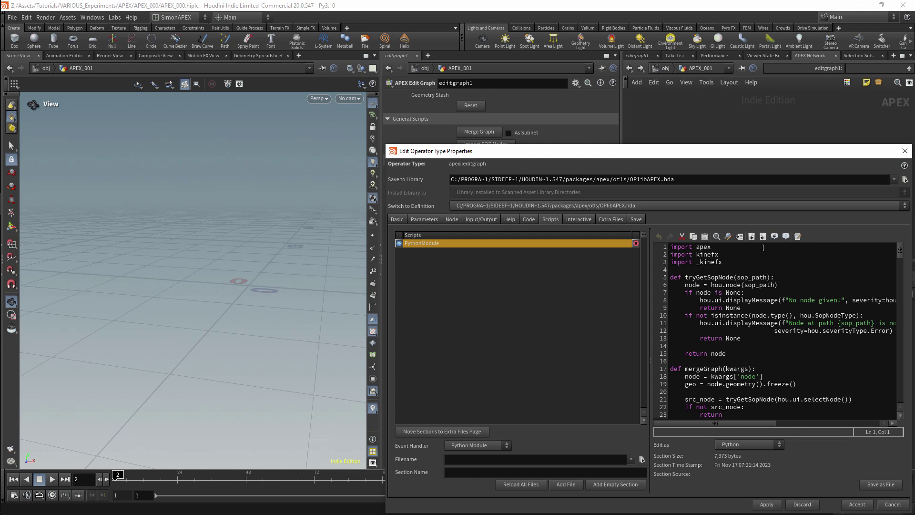
pyautogui.click(904, 150)
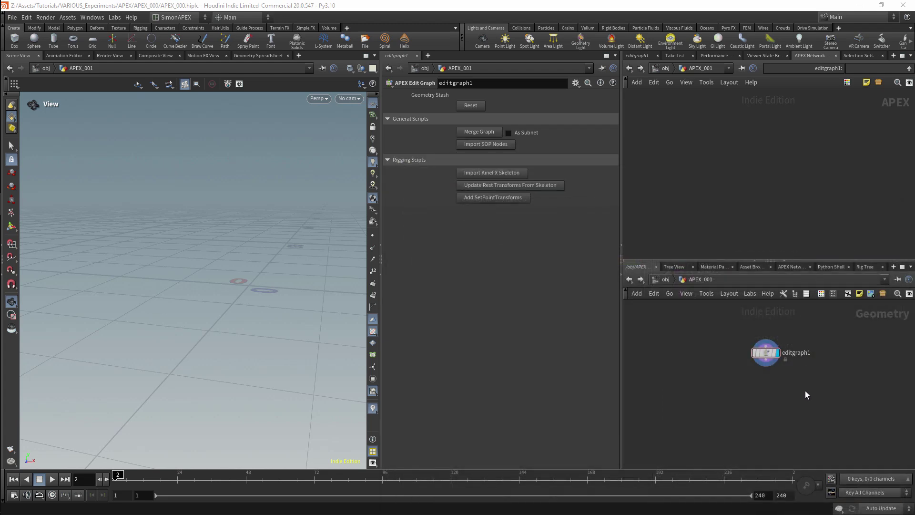
pyautogui.moveTo(799, 381); pyautogui.dragTo(807, 409, button='middle')
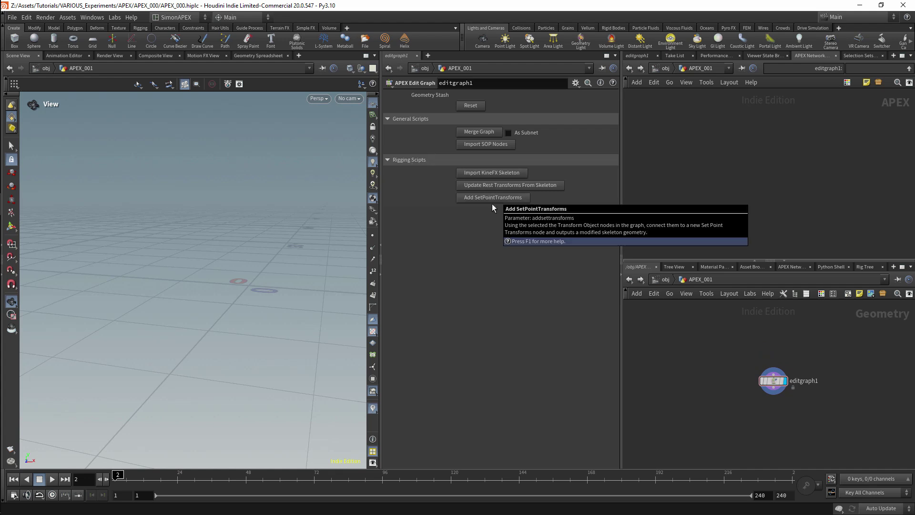
pyautogui.moveTo(718, 310); pyautogui.dragTo(725, 381, button='middle')
pyautogui.scroll(2, 723, 366)
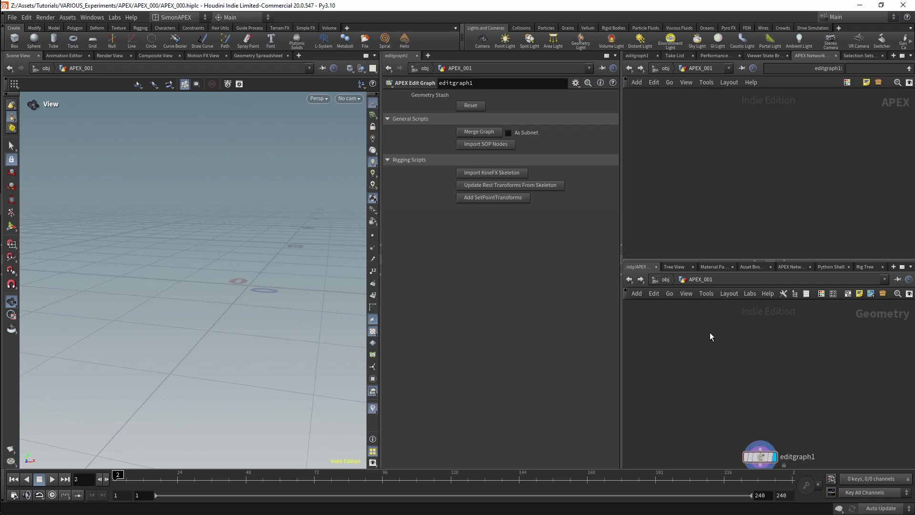
pyautogui.press('Tab')
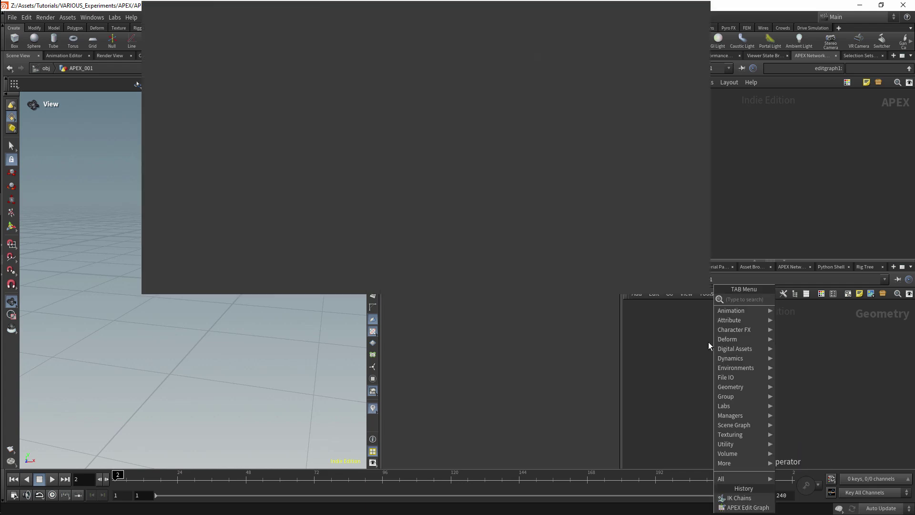
pyautogui.write('skele')
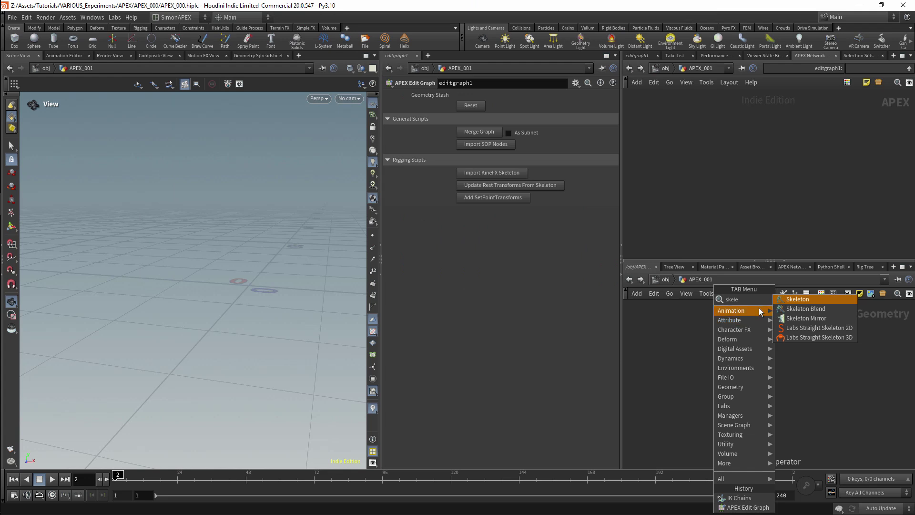
pyautogui.click(797, 299)
pyautogui.click(743, 326)
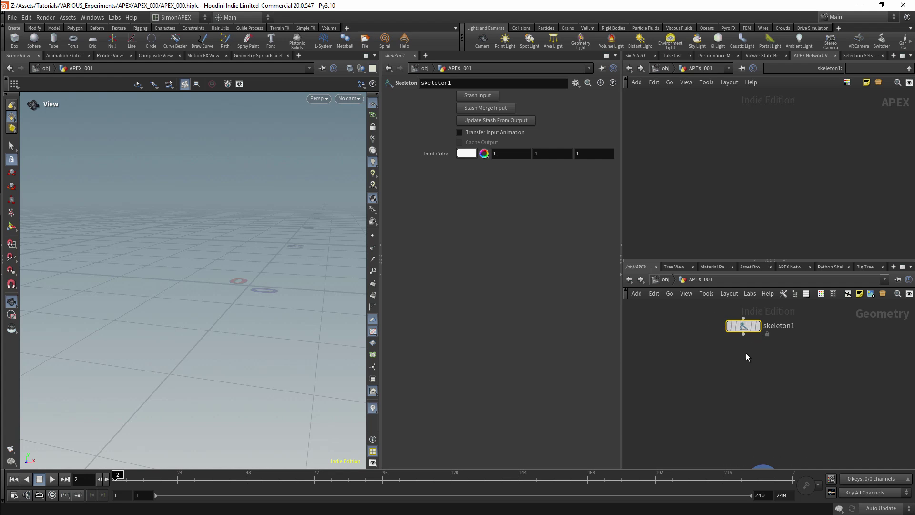
pyautogui.press('Delete')
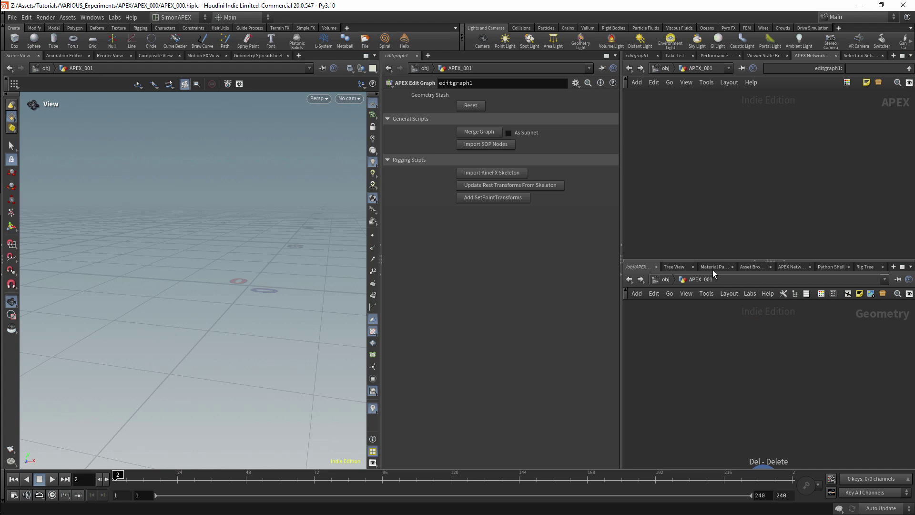
# Add a Line node above editgraph1 in the geometry network and display its output in the viewport.
pyautogui.press('Tab')
pyautogui.write('lin')
pyautogui.press('Return')
pyautogui.click(722, 313)
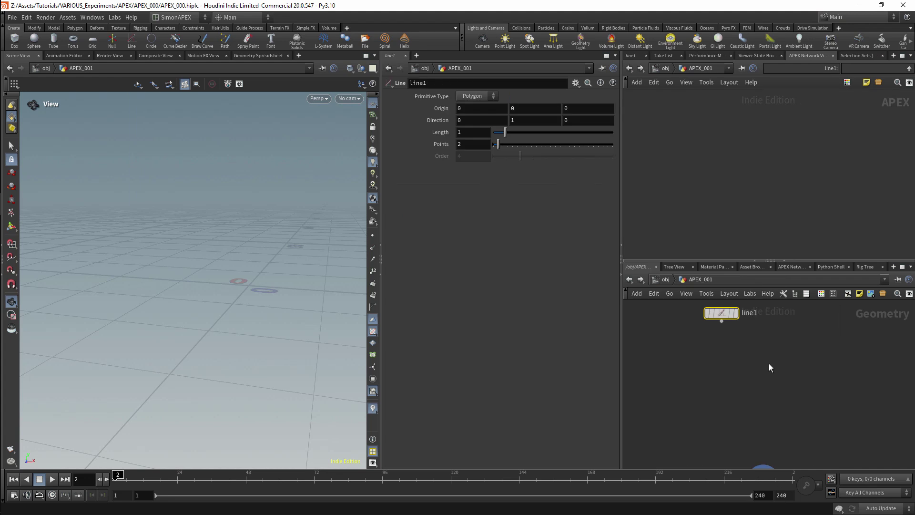
pyautogui.moveTo(761, 351); pyautogui.dragTo(780, 358, button='middle')
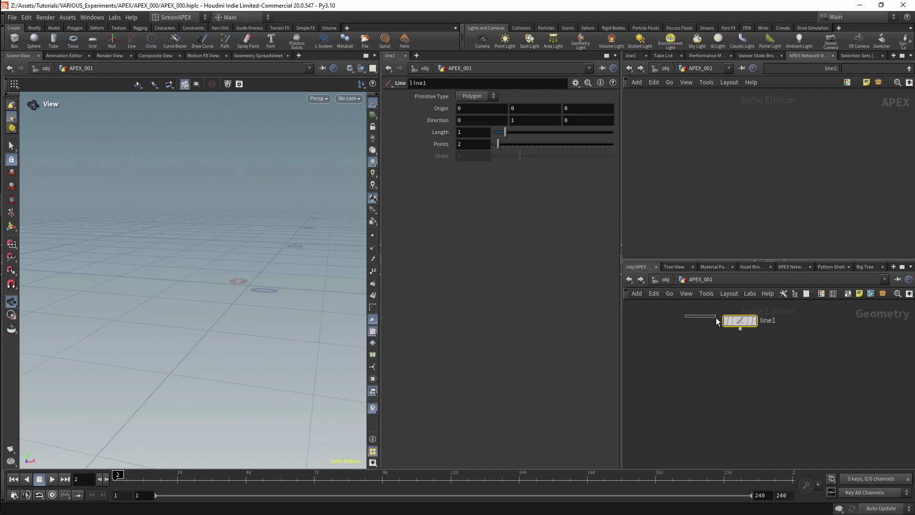
pyautogui.click(753, 321)
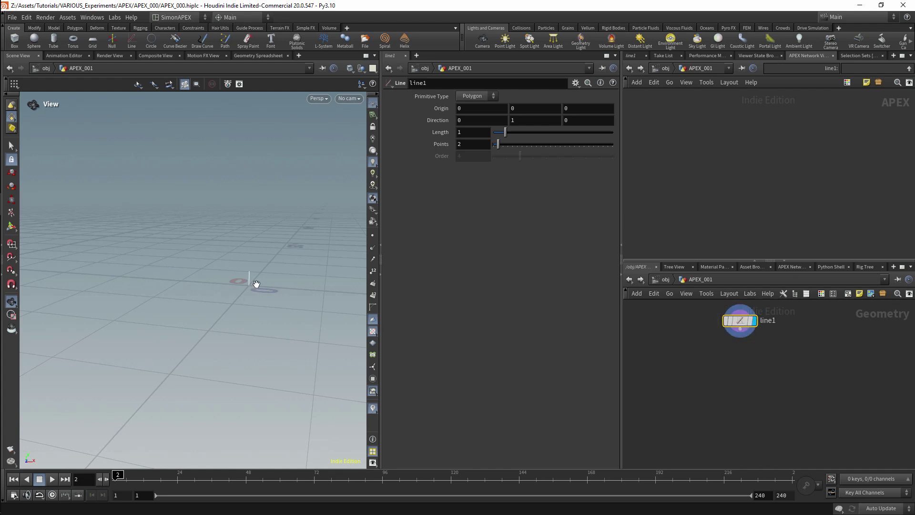
# Turn on point display in the viewport and set line1's point count to 3.
pyautogui.moveTo(261, 267)
pyautogui.mouseDown(button='right')
pyautogui.moveTo(281, 246)
pyautogui.moveTo(261, 257)
pyautogui.mouseUp(button='right')
pyautogui.moveTo(255, 296); pyautogui.dragTo(186, 351, button='middle')
pyautogui.moveTo(206, 311); pyautogui.dragTo(240, 272, button='right')
pyautogui.moveTo(241, 272); pyautogui.dragTo(223, 347, button='middle')
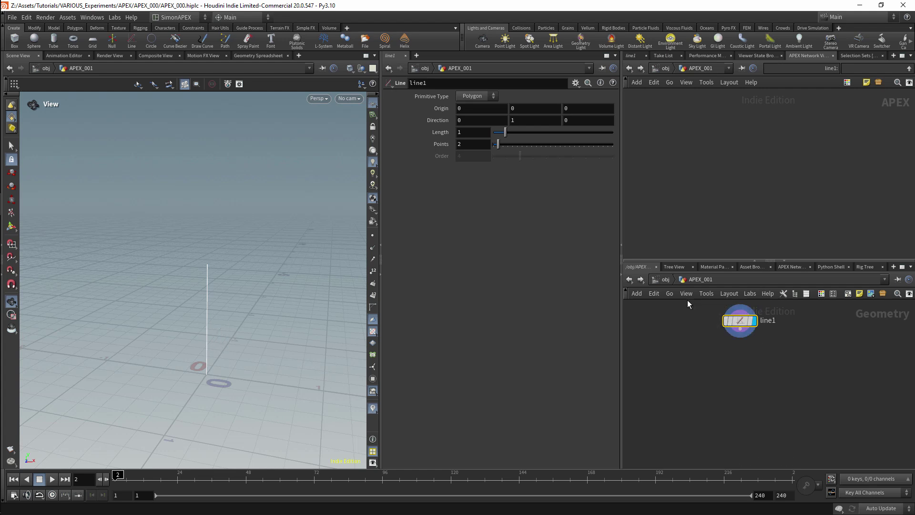
pyautogui.click(373, 235)
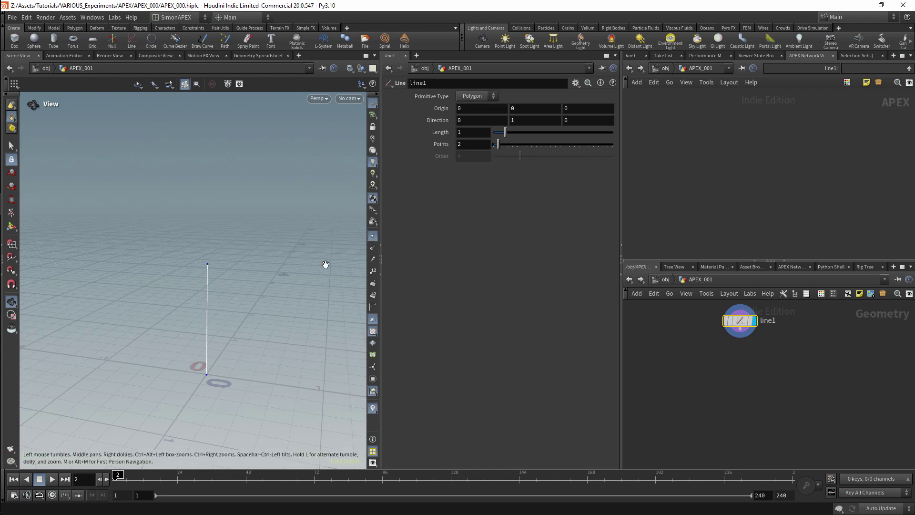
pyautogui.click(501, 146)
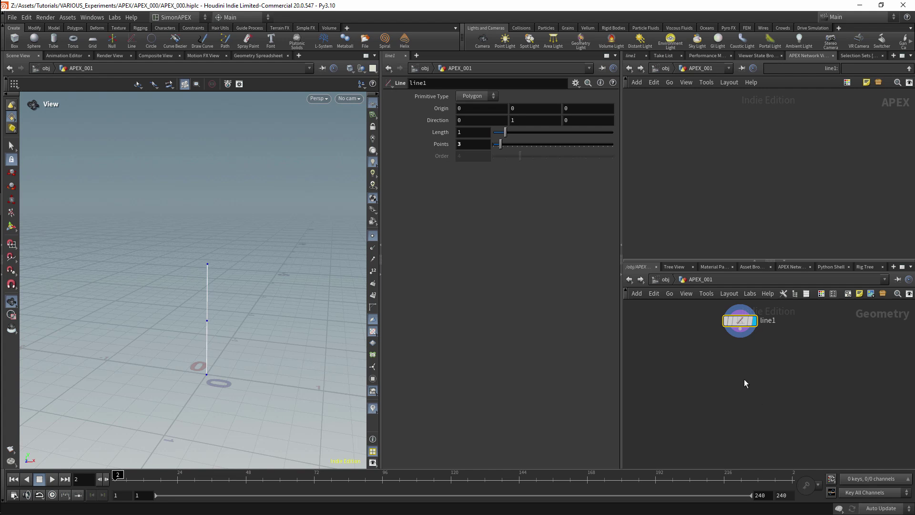
pyautogui.press('Tab')
pyautogui.moveTo(749, 378)
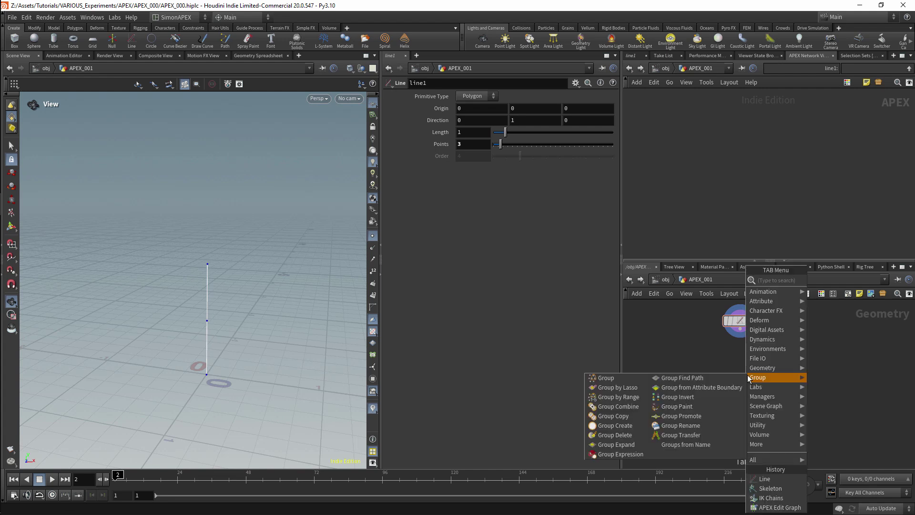
pyautogui.write('rig')
pyautogui.press('Return')
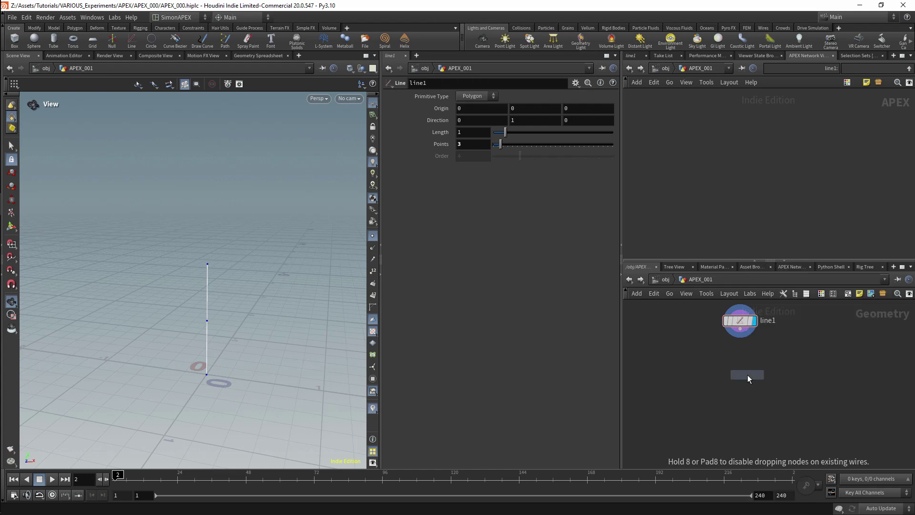
pyautogui.click(748, 376)
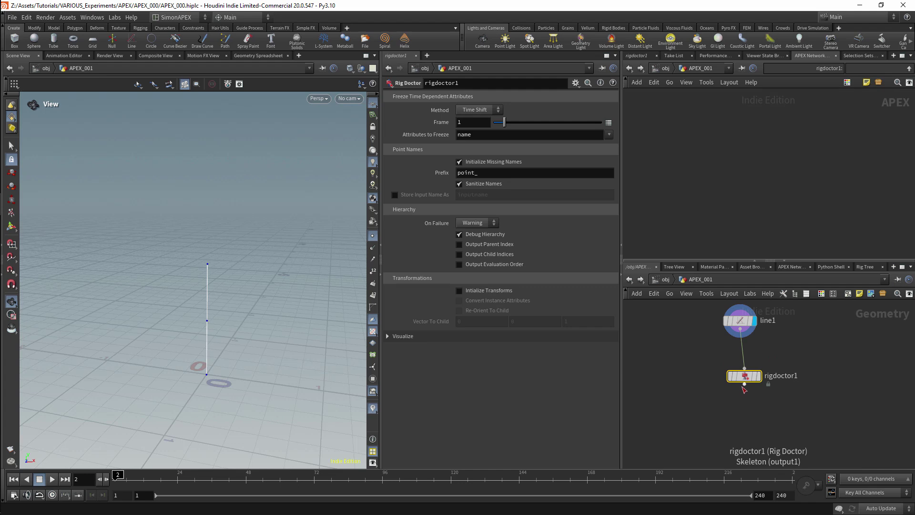
pyautogui.press('Delete')
# Place two Attribute Wrangle nodes side by side below line1 and wire line1 into the first input of attribwrangle1.
pyautogui.press('Tab')
pyautogui.write('attwr')
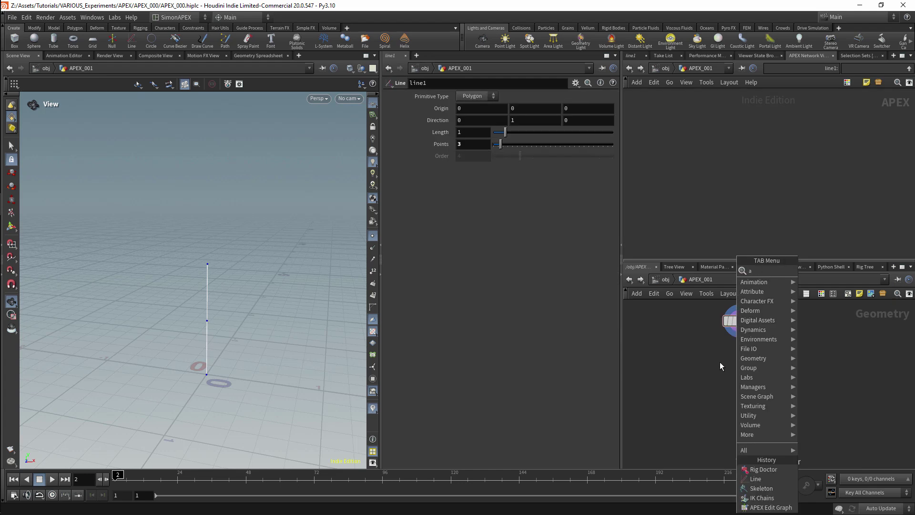
pyautogui.press('Return')
pyautogui.click(720, 361)
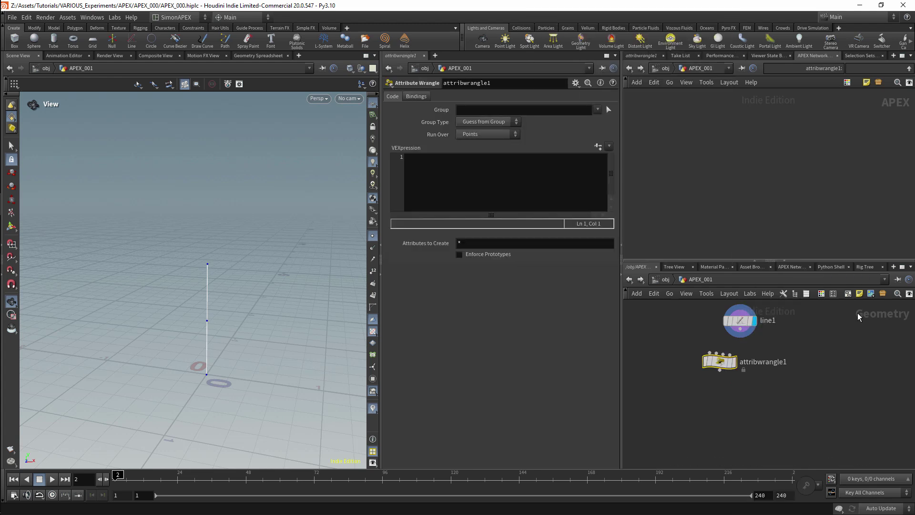
pyautogui.moveTo(721, 366); pyautogui.dragTo(858, 384)
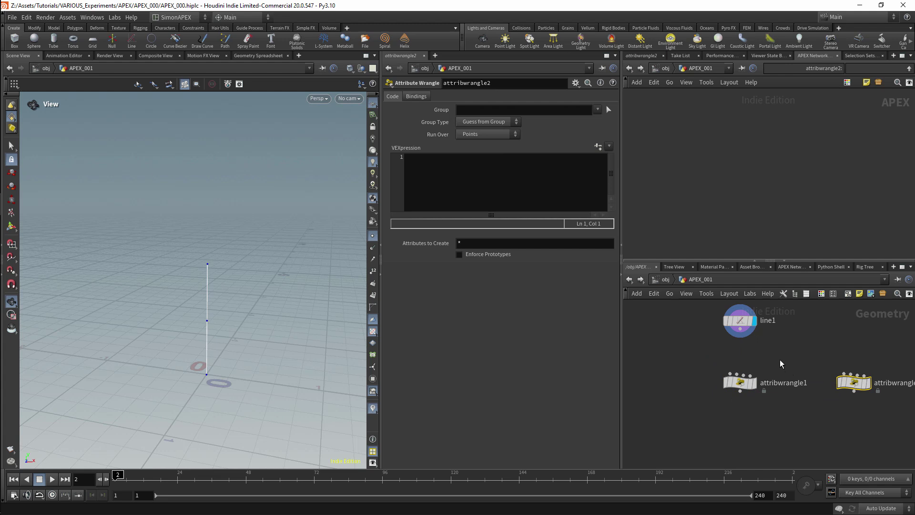
pyautogui.moveTo(740, 329); pyautogui.dragTo(740, 374)
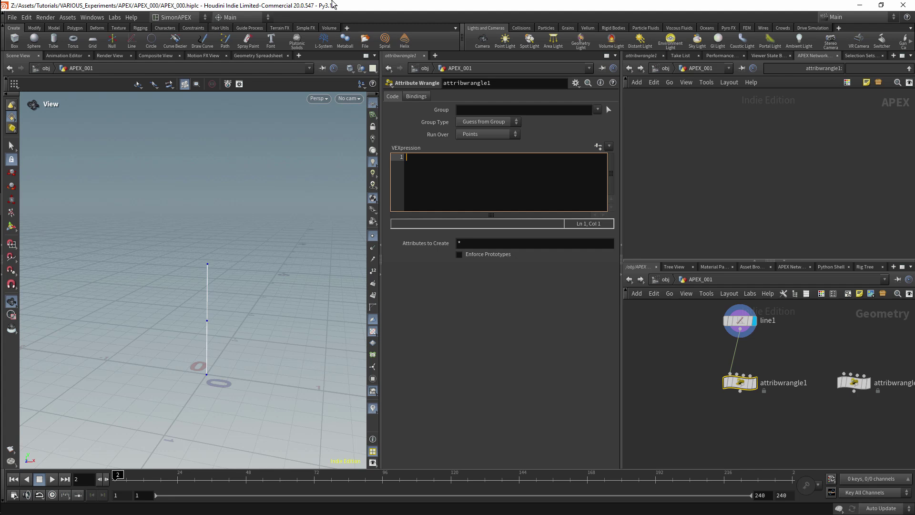
# Write "3@transform = set();" in attribwrangle1's VEXpression, leaving two empty lines above it.
pyautogui.write('3')
pyautogui.write('@')
pyautogui.write('tran')
pyautogui.write('sform')
pyautogui.write(' = {')
pyautogui.press('Return')
pyautogui.press('Tab')
pyautogui.press('Tab')
pyautogui.press('Tab')
pyautogui.press('Up')
pyautogui.press('BackSpace')
pyautogui.press('Delete')
pyautogui.write('set();')
pyautogui.press('Home')
pyautogui.press('Return')
pyautogui.press('Return')
pyautogui.press('Up')
pyautogui.press('Up')
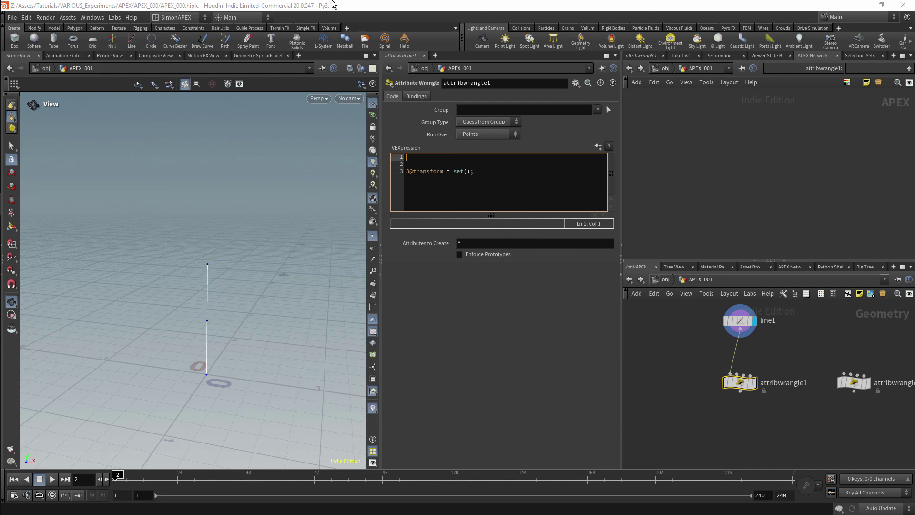
# Start the declarations "vector x =", "vector y =" and "vector z =" on separate lines above the transform line.
pyautogui.write('vector x =')
pyautogui.press('Return')
pyautogui.write('vector y =')
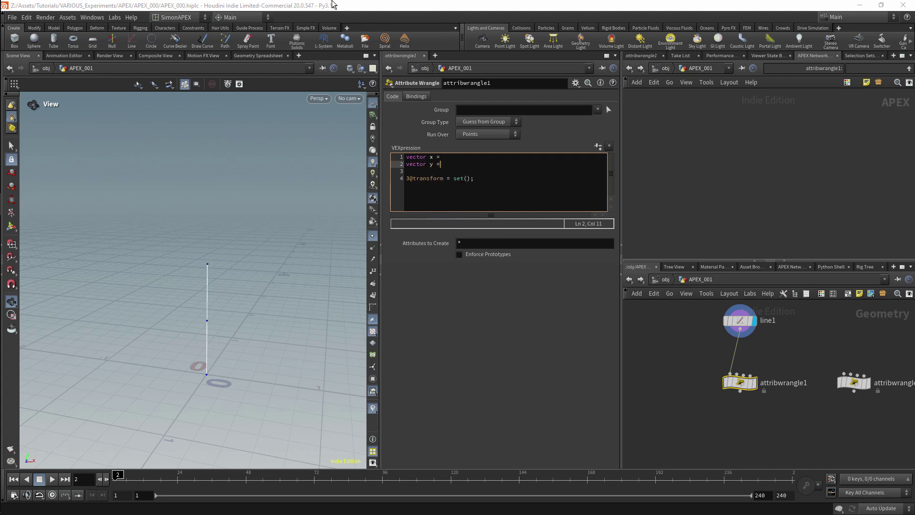
pyautogui.press('Down')
pyautogui.write('vector')
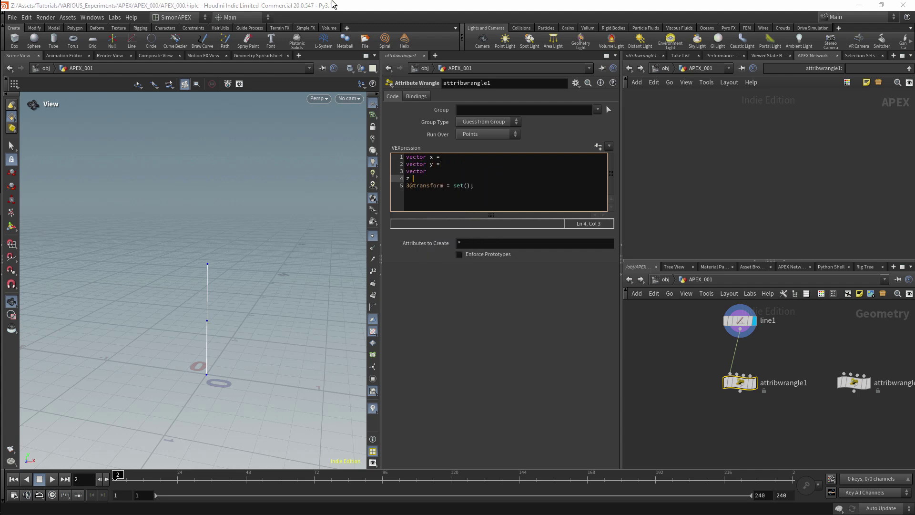
pyautogui.write(' z')
pyautogui.press('Return')
pyautogui.press('Up')
pyautogui.press('End')
pyautogui.write('=')
# Assign {1, 0, 0} to vector x and end the statement with a semicolon.
pyautogui.press('Up')
pyautogui.press('Up')
pyautogui.write('{1, 0, 0')
pyautogui.press('Delete')
pyautogui.press('Right')
pyautogui.write(';')
# Copy vector x's value to the vector y declaration and change it to {0, 0, -1};.
pyautogui.hotkey('shift', 'Left')
pyautogui.hotkey('shift', 'Left')
pyautogui.hotkey('shift', 'Left')
pyautogui.hotkey('shift', 'Left')
pyautogui.hotkey('shift', 'Left')
pyautogui.hotkey('shift', 'Left')
pyautogui.hotkey('shift', 'Left')
pyautogui.hotkey('shift', 'Left')
pyautogui.hotkey('shift', 'Left')
pyautogui.hotkey('shift', 'Left')
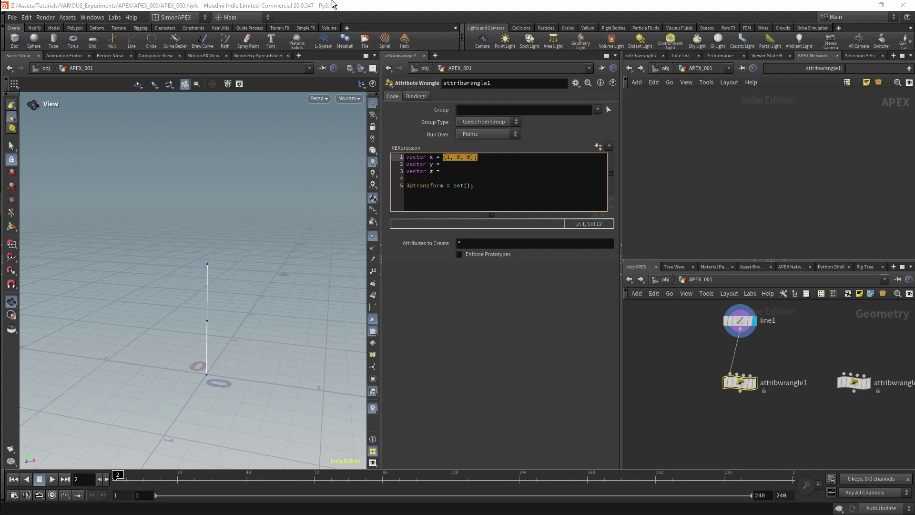
pyautogui.hotkey('ctrl', 'c')
pyautogui.press('Down')
pyautogui.hotkey('ctrl', 'v')
pyautogui.press('Left')
pyautogui.press('Left')
pyautogui.press('Left')
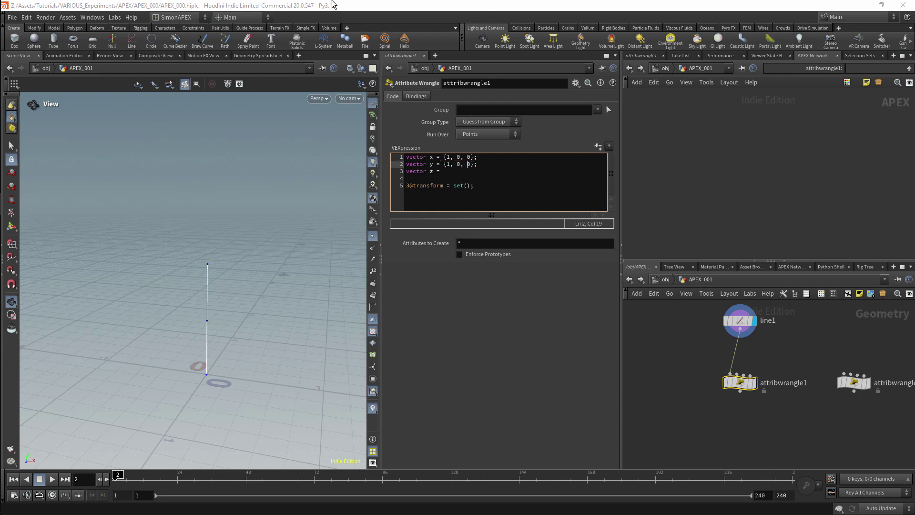
pyautogui.write('-1')
pyautogui.press('Delete')
pyautogui.press('Left')
pyautogui.press('Left')
pyautogui.press('Left')
pyautogui.press('Left')
pyautogui.press('Left')
pyautogui.press('Left')
pyautogui.press('Left')
pyautogui.press('Left')
pyautogui.write('0')
pyautogui.press('Delete')
# Copy vector x's value to the vector z declaration and change it to {0, 1, 0};.
pyautogui.press('Down')
pyautogui.press('Up')
pyautogui.press('Up')
pyautogui.hotkey('shift', 'End')
pyautogui.hotkey('ctrl', 'c')
pyautogui.press('Down')
pyautogui.press('Down')
pyautogui.hotkey('ctrl', 'v')
pyautogui.press('Left')
pyautogui.press('Left')
pyautogui.press('Left')
pyautogui.press('Left')
pyautogui.press('Left')
pyautogui.press('BackSpace')
pyautogui.write('1')
pyautogui.press('Left')
pyautogui.press('Left')
pyautogui.press('Left')
pyautogui.press('BackSpace')
pyautogui.write('0')
# Fill the transform's set() function with "z, y, z" and display attribwrangle1 in the viewport.
pyautogui.press('Down')
pyautogui.press('Down')
pyautogui.press('End')
pyautogui.press('Left')
pyautogui.press('Left')
pyautogui.write('z, y, z')
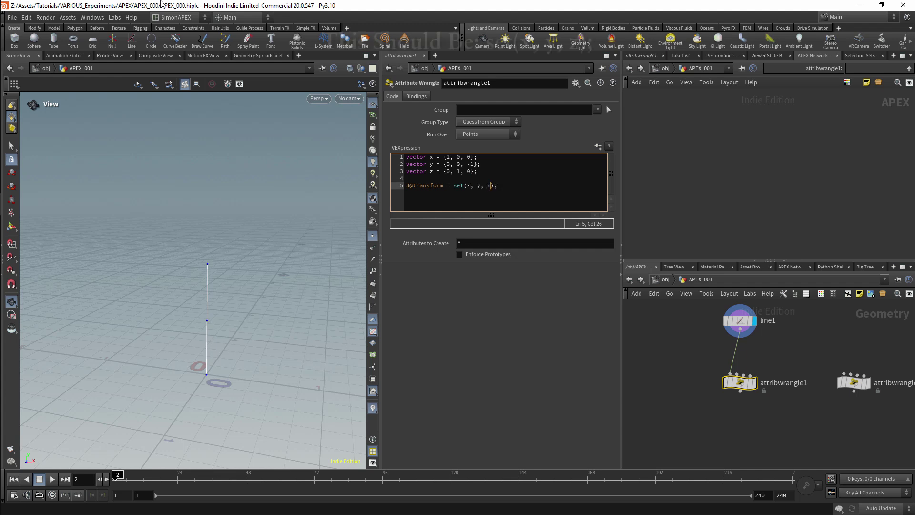
pyautogui.click(755, 383)
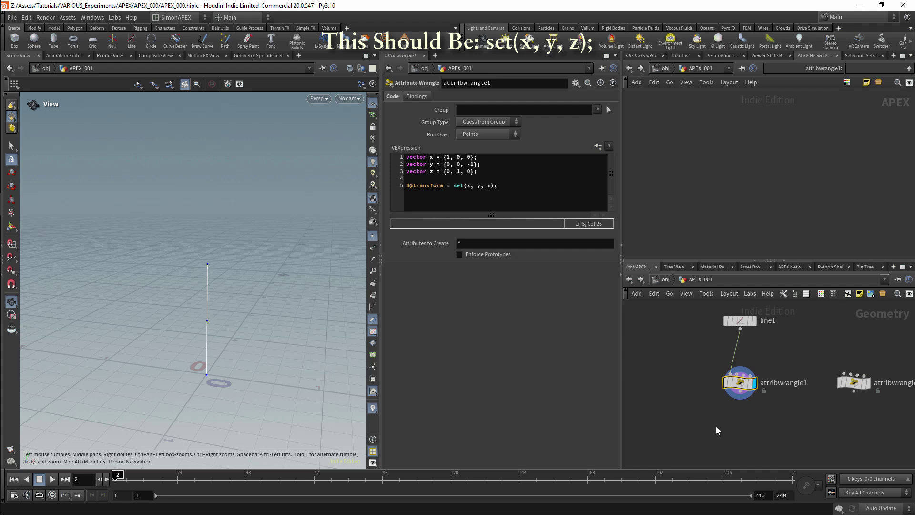
# Add a Visualize Rig node below attribwrangle1, wire it to that node's output and display it.
pyautogui.press('Tab')
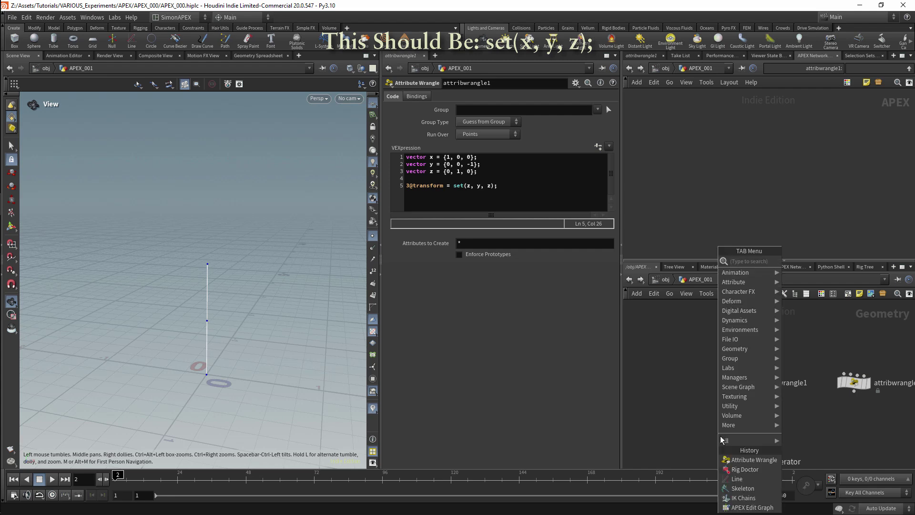
pyautogui.write('vis')
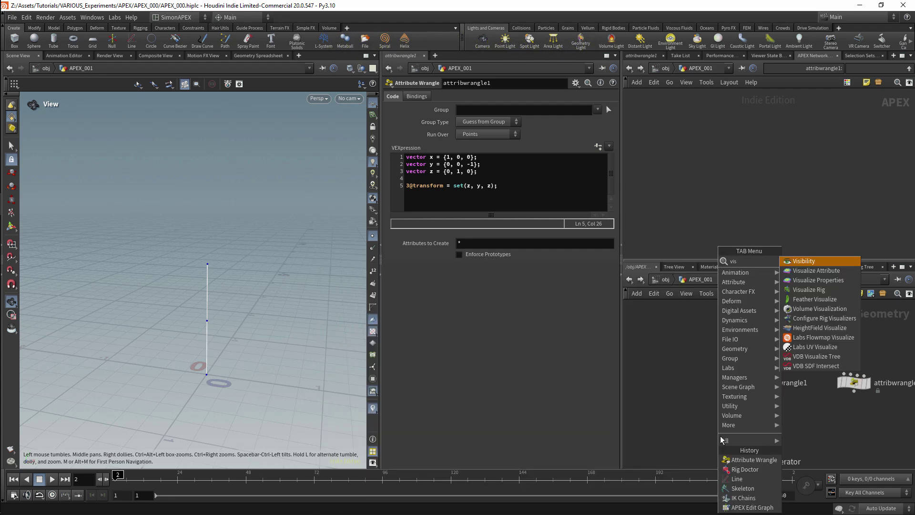
pyautogui.press('Down')
pyautogui.press('Down')
pyautogui.press('Down')
pyautogui.press('Return')
pyautogui.click(756, 426)
pyautogui.moveTo(740, 396); pyautogui.dragTo(756, 418)
pyautogui.click(769, 427)
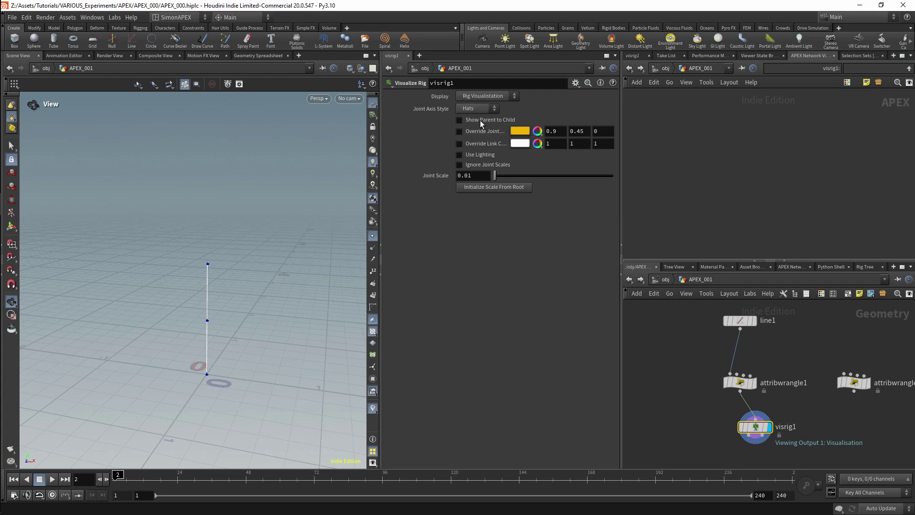
pyautogui.press('Return')
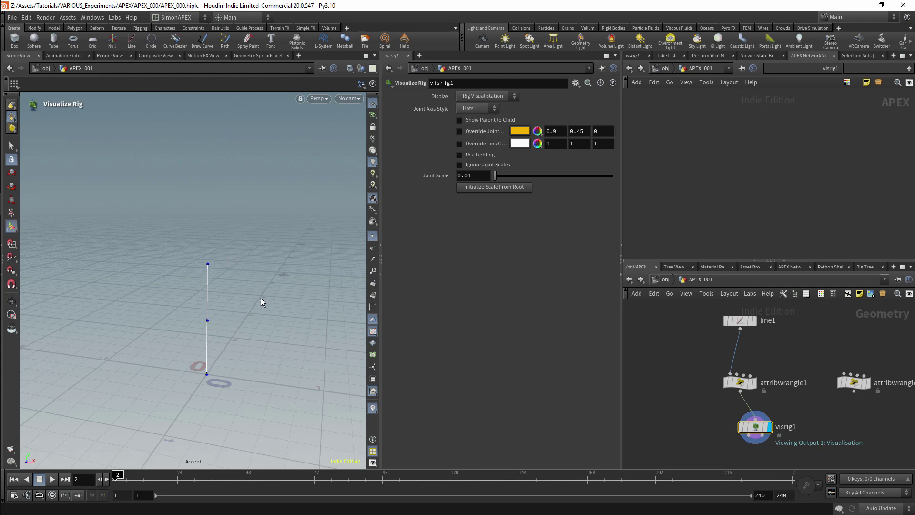
# Try another Joint Axis Style on visrig1 and return it to Hats.
pyautogui.click(477, 108)
pyautogui.click(471, 118)
pyautogui.click(477, 108)
pyautogui.click(469, 128)
# Open attribwrangle1's node info and turn on the viewport visualizer for its transform attribute.
pyautogui.moveTo(692, 359); pyautogui.dragTo(775, 402)
pyautogui.middleClick(740, 383)
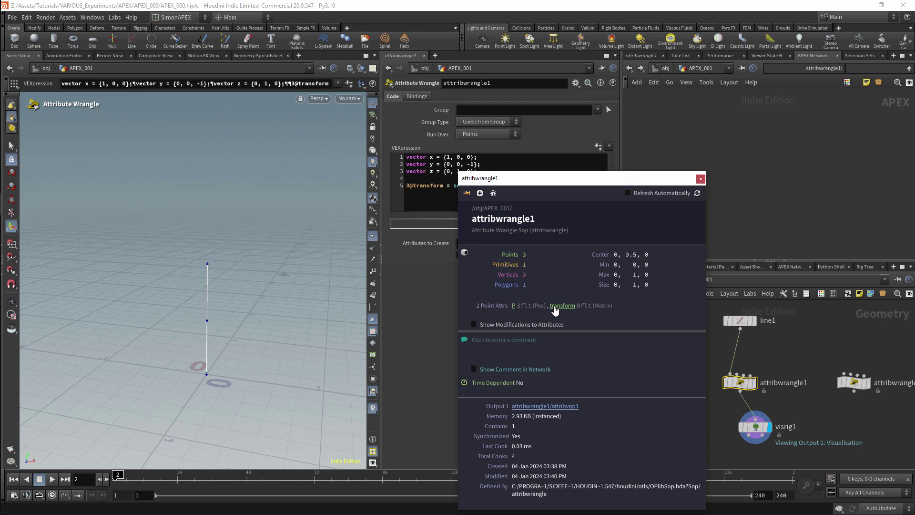
pyautogui.click(562, 310)
pyautogui.moveTo(607, 186); pyautogui.dragTo(574, 241)
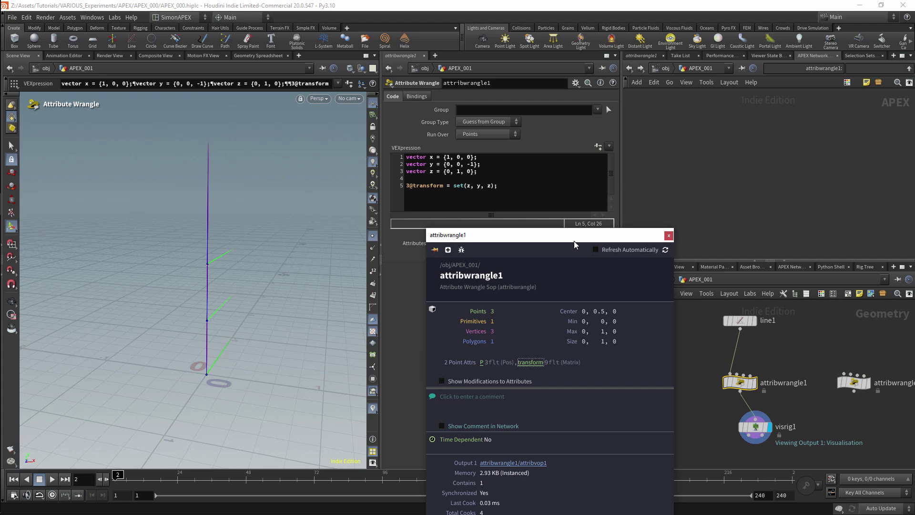
pyautogui.click(372, 408)
pyautogui.click(372, 408)
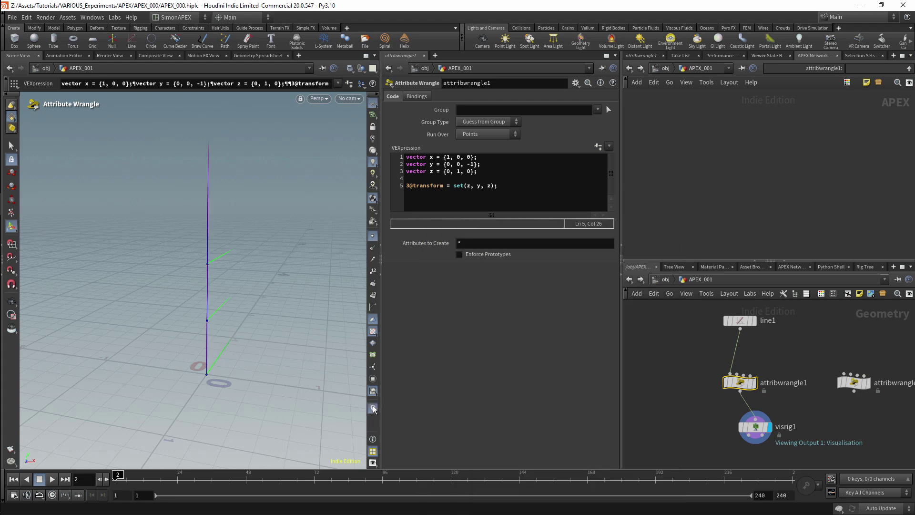
# Set the Length Scale of the transform visualizer to .1 and close its settings.
pyautogui.rightClick(373, 409)
pyautogui.click(415, 393)
pyautogui.write('.')
pyautogui.press('Return')
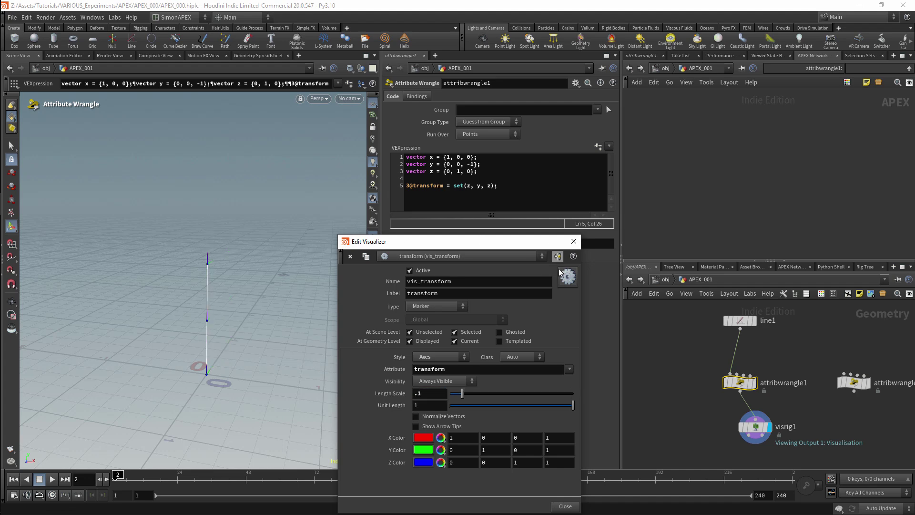
pyautogui.click(574, 241)
pyautogui.press('Escape')
pyautogui.moveTo(265, 323)
pyautogui.mouseDown()
pyautogui.moveTo(255, 276)
pyautogui.moveTo(286, 329)
pyautogui.moveTo(262, 314)
pyautogui.mouseUp()
pyautogui.press('Return')
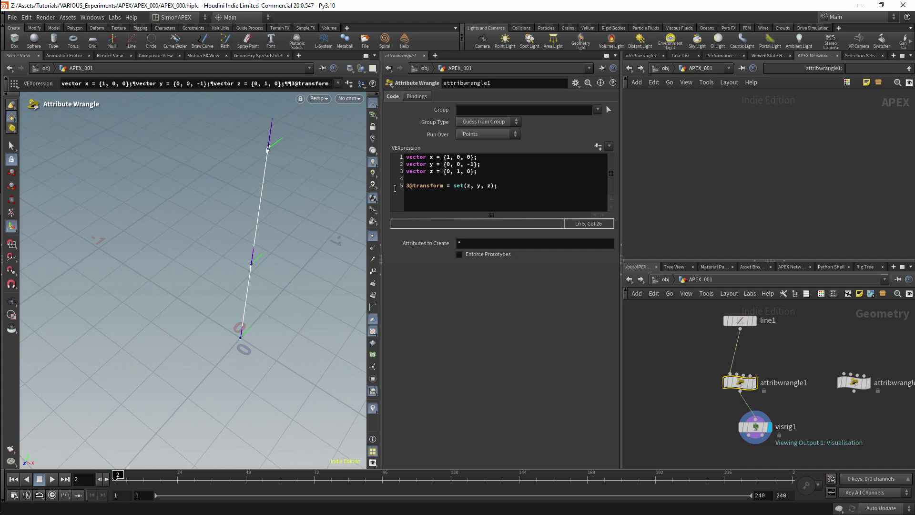
# Correct the transform assignment in attribwrangle1 to set(x, y, z) and align visrig1 directly below that node.
pyautogui.doubleClick(467, 185)
pyautogui.write('x')
pyautogui.moveTo(763, 432); pyautogui.dragTo(747, 429)
pyautogui.click(747, 430)
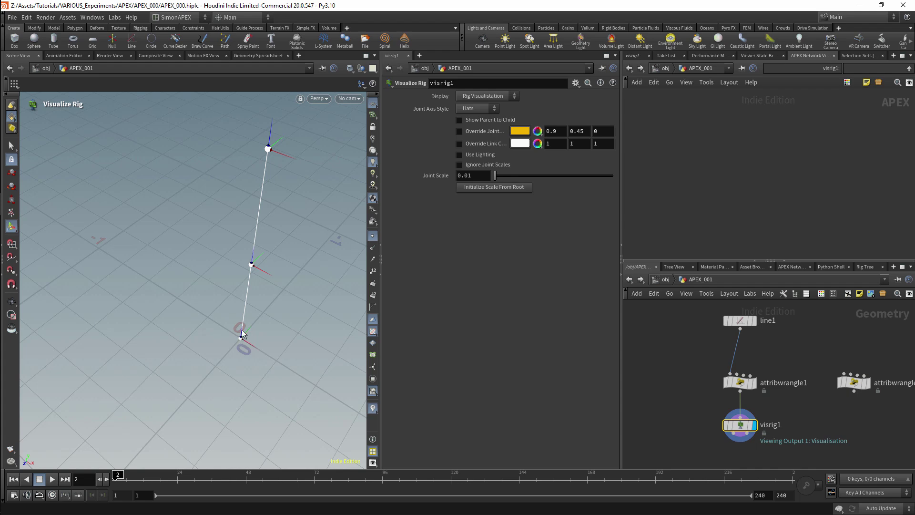
pyautogui.keyDown('alt'); pyautogui.moveTo(259, 332); pyautogui.dragTo(145, 351); pyautogui.keyUp('alt')
pyautogui.keyDown('alt'); pyautogui.moveTo(145, 351); pyautogui.dragTo(119, 334, button='right'); pyautogui.keyUp('alt')
# Add a second Line node beside line1 and set its Direction to 0, 0, 1.
pyautogui.press('Tab')
pyautogui.write('line')
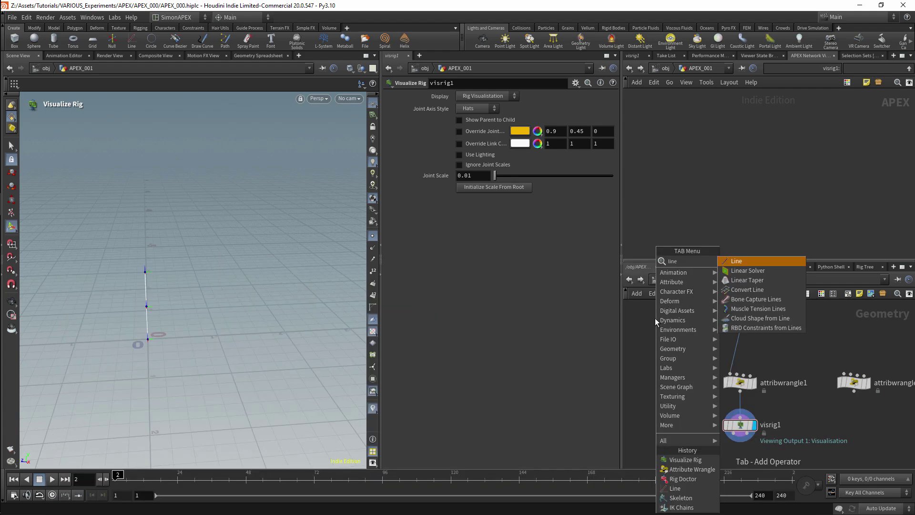
pyautogui.press('Return')
pyautogui.click(654, 324)
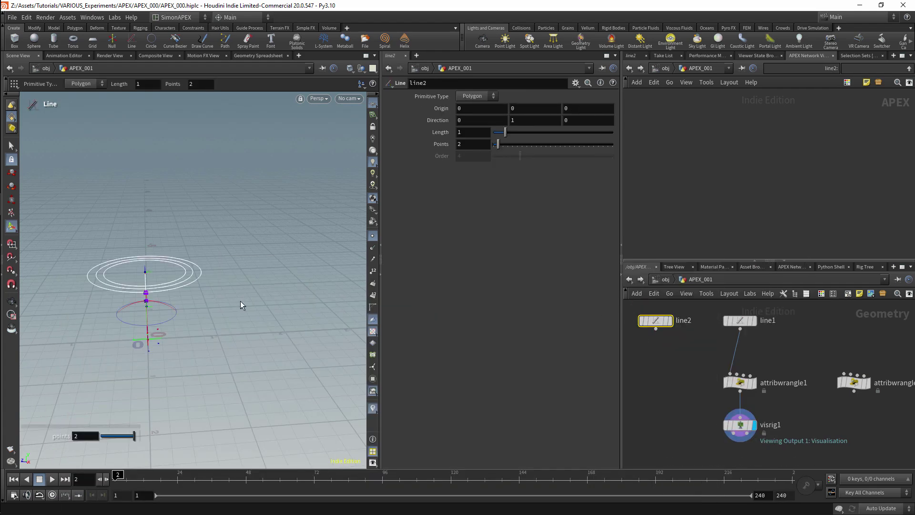
pyautogui.keyDown('alt'); pyautogui.moveTo(211, 313); pyautogui.dragTo(107, 298); pyautogui.keyUp('alt')
pyautogui.write('1')
pyautogui.moveTo(573, 122); pyautogui.dragTo(478, 124)
pyautogui.write('0')
pyautogui.press('Return')
pyautogui.press('alt')
pyautogui.moveTo(218, 305); pyautogui.dragTo(263, 284)
pyautogui.press('Return')
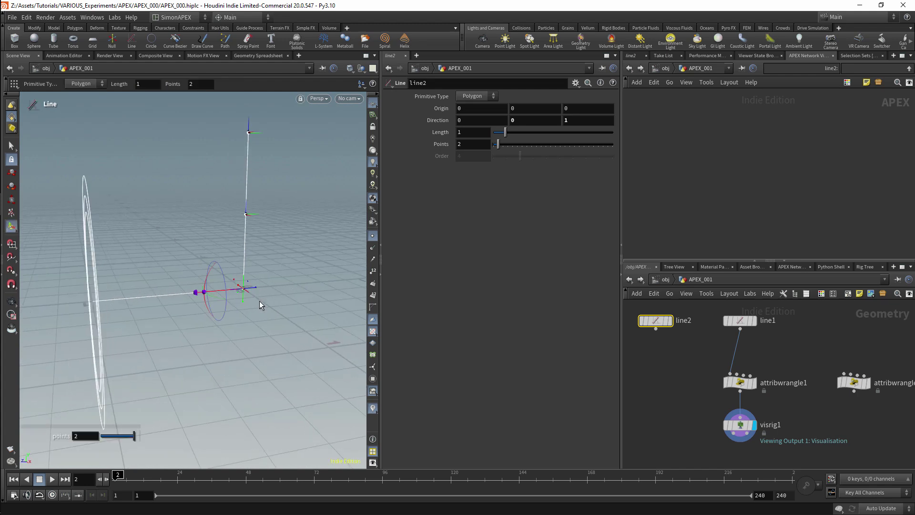
# Display line2 on its own, delete it and go back to attribwrangle1.
pyautogui.click(670, 320)
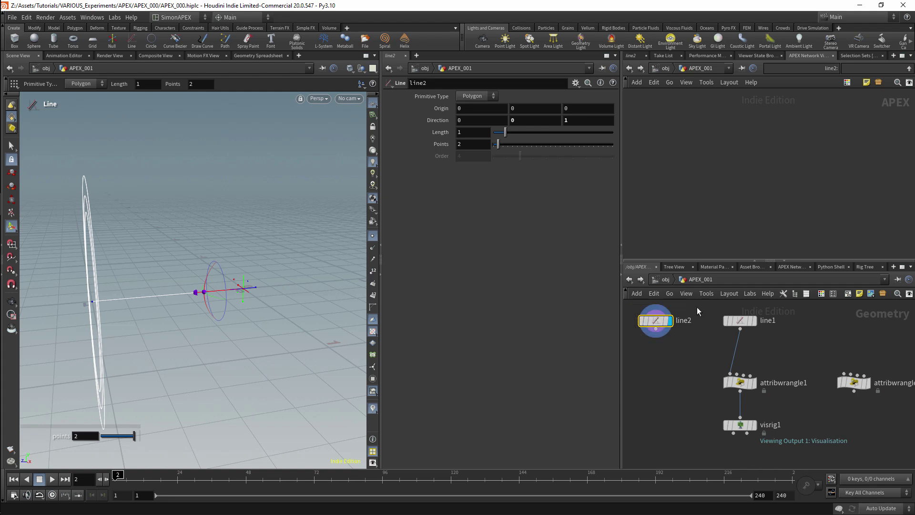
pyautogui.press('Delete')
pyautogui.click(749, 383)
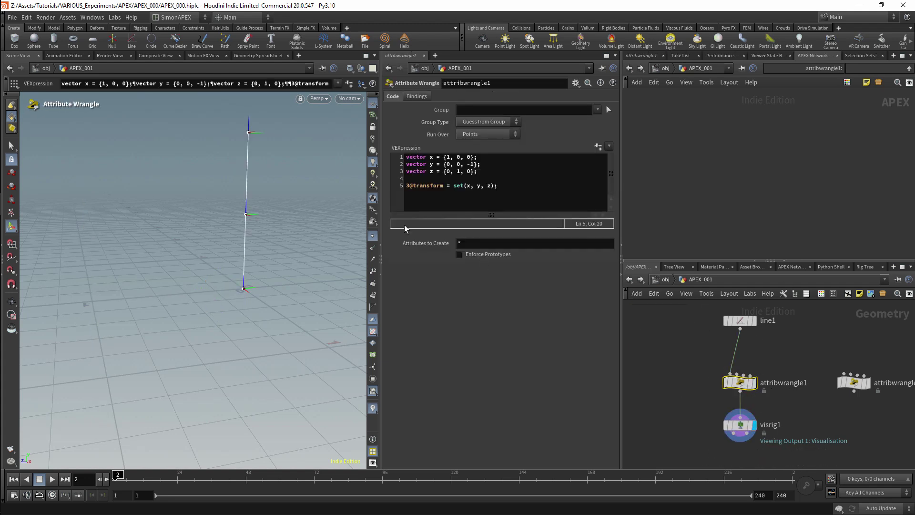
pyautogui.press('Tab')
pyautogui.moveTo(748, 380)
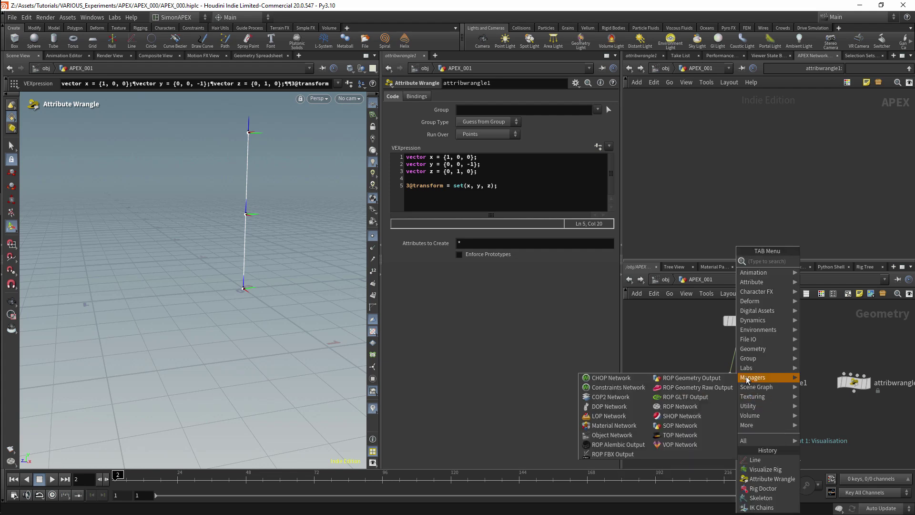
pyautogui.write('name')
pyautogui.press('Return')
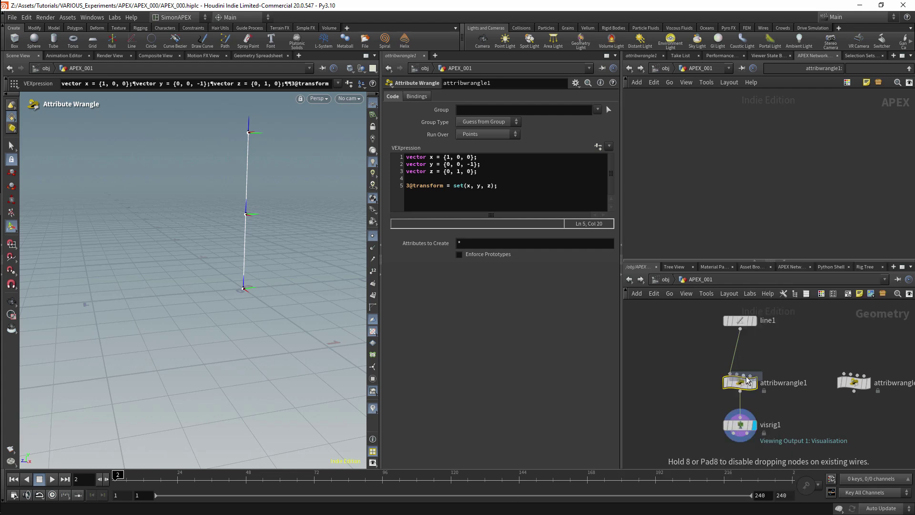
pyautogui.click(708, 361)
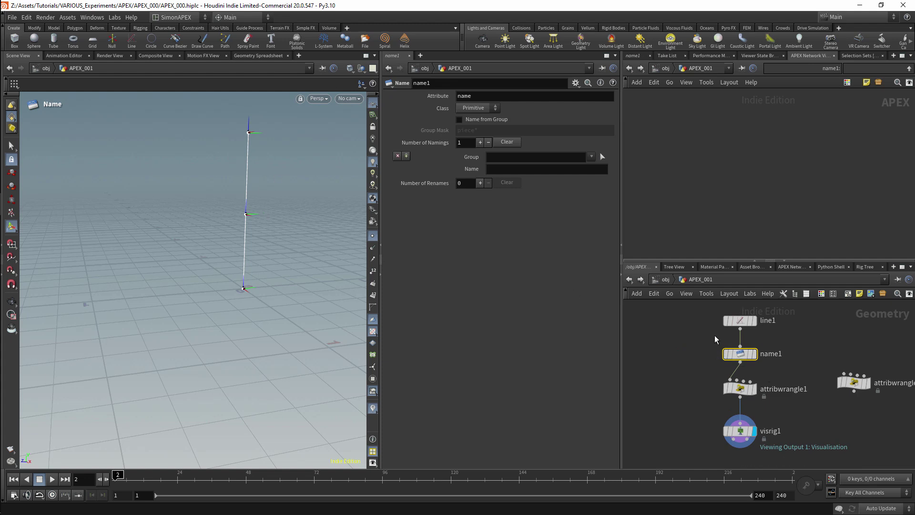
pyautogui.click(478, 107)
pyautogui.click(474, 116)
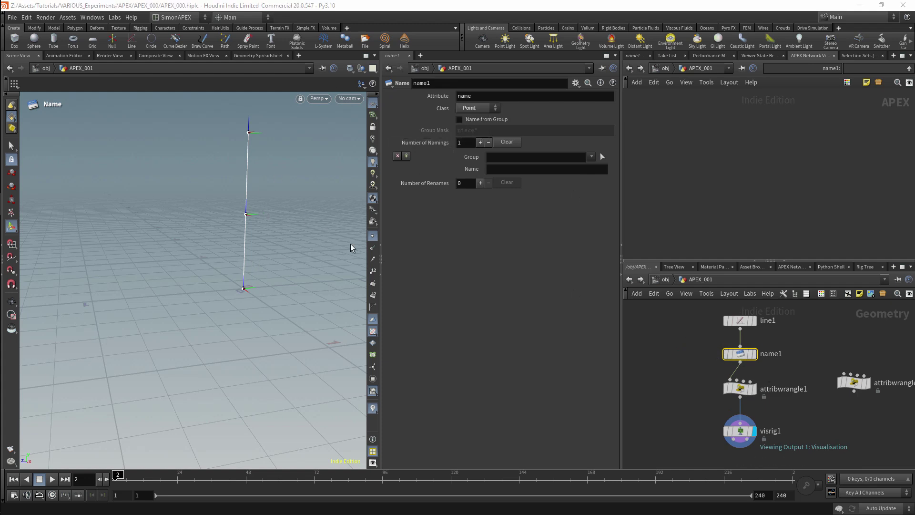
pyautogui.press('Delete')
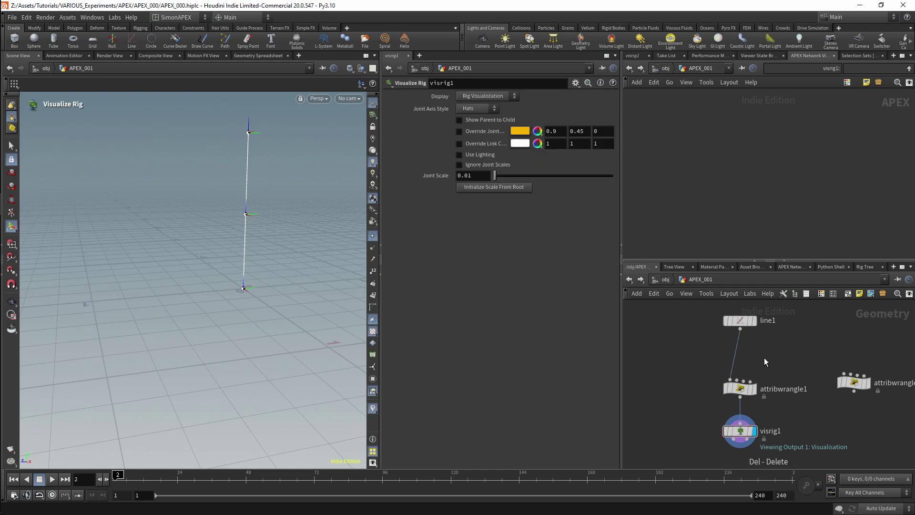
# Place a new Attribute Wrangle node beside the wire between line1 and attribwrangle1.
pyautogui.press('Tab')
pyautogui.write('atytw')
pyautogui.press('BackSpace')
pyautogui.press('BackSpace')
pyautogui.press('BackSpace')
pyautogui.press('BackSpace')
pyautogui.press('BackSpace')
pyautogui.write('atw')
pyautogui.press('Return')
pyautogui.click(698, 357)
pyautogui.click(431, 179)
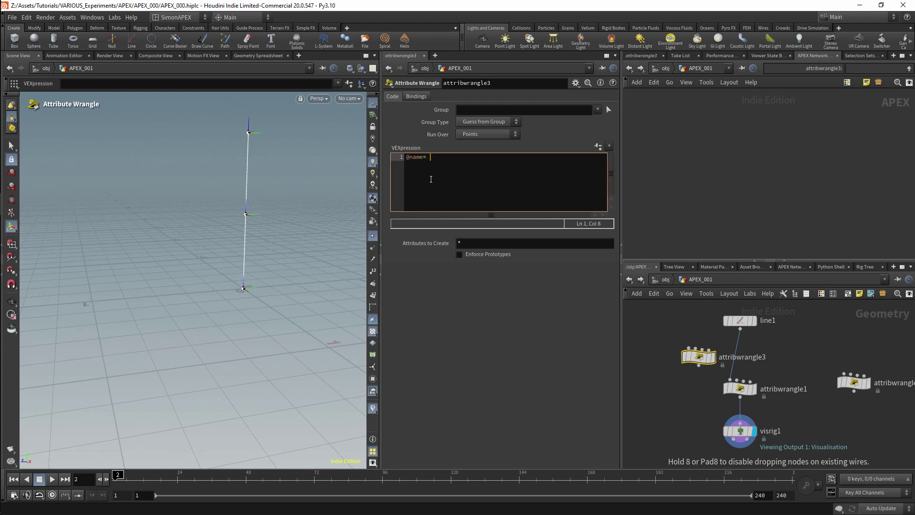
pyautogui.write('@name= spr')
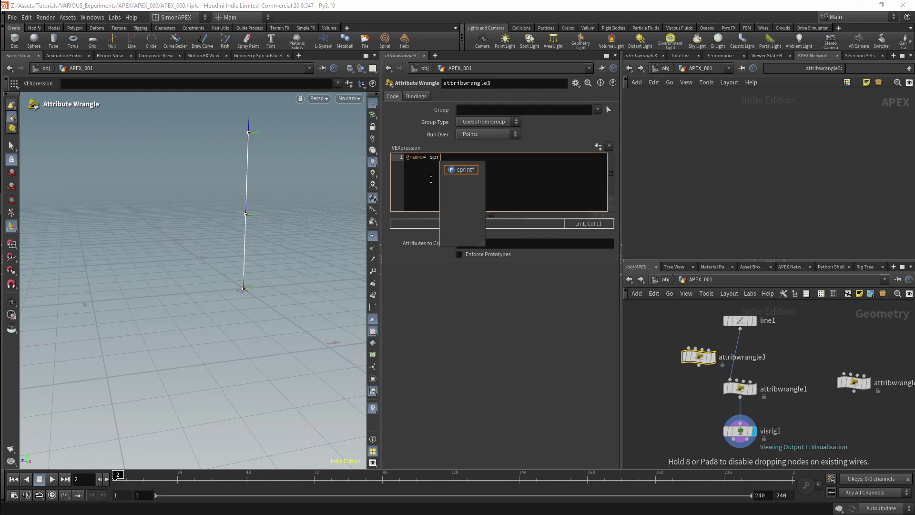
pyautogui.write('int')
pyautogui.press('Return')
pyautogui.write('()')
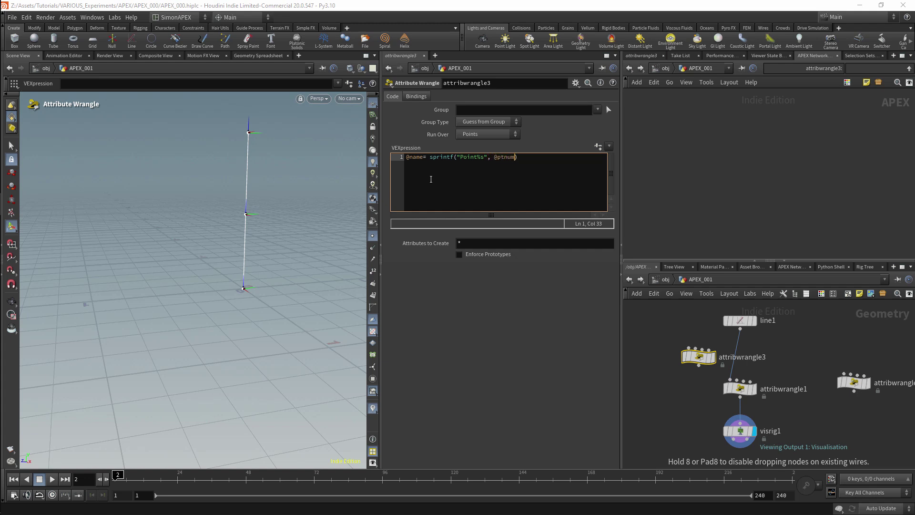
pyautogui.moveTo(699, 356); pyautogui.dragTo(740, 355)
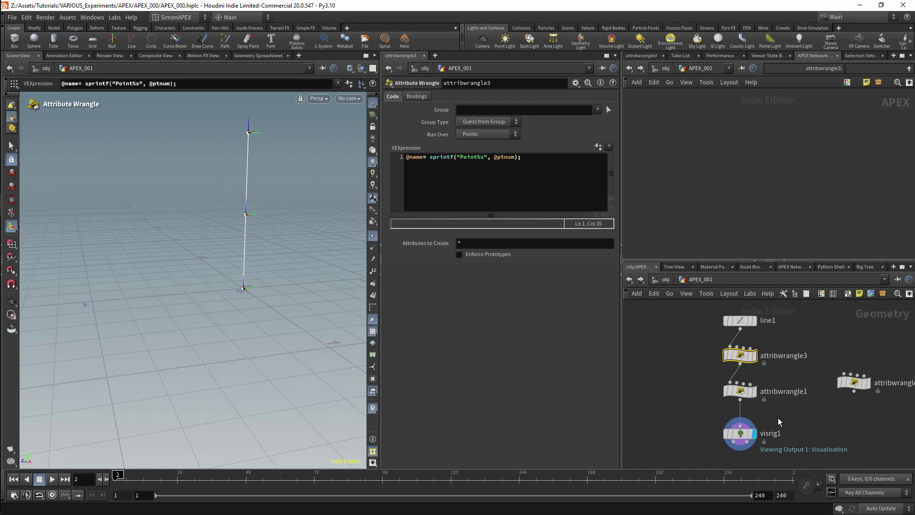
# Inspect visrig1's point attributes and the settings of the name visualizer.
pyautogui.click(740, 433)
pyautogui.middleClick(740, 433)
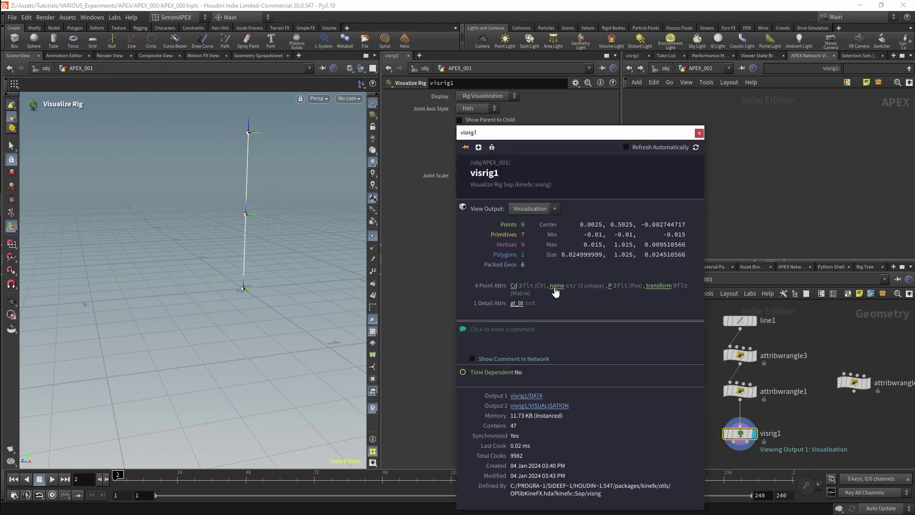
pyautogui.click(372, 407)
pyautogui.click(458, 397)
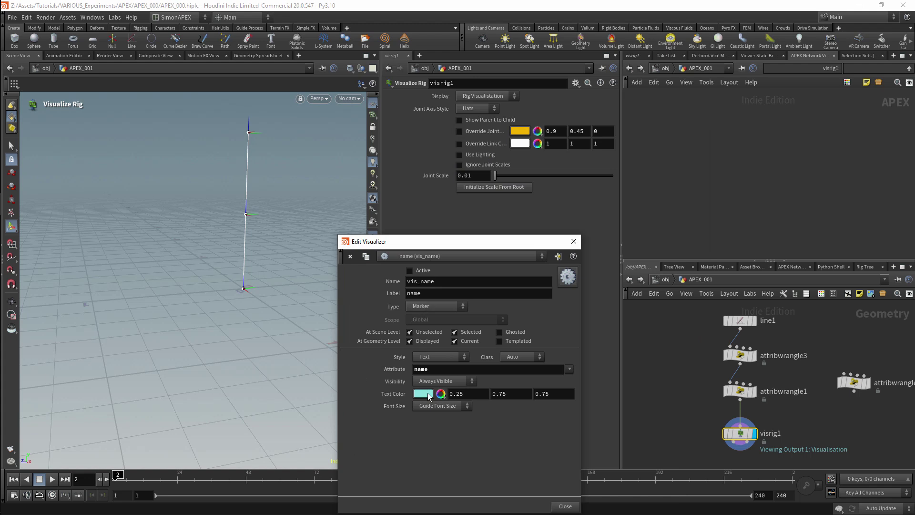
pyautogui.click(573, 241)
# Declare the attribute in attribwrangle3 as s@name, display that node to view the point names, and select attribwrangle1.
pyautogui.click(739, 355)
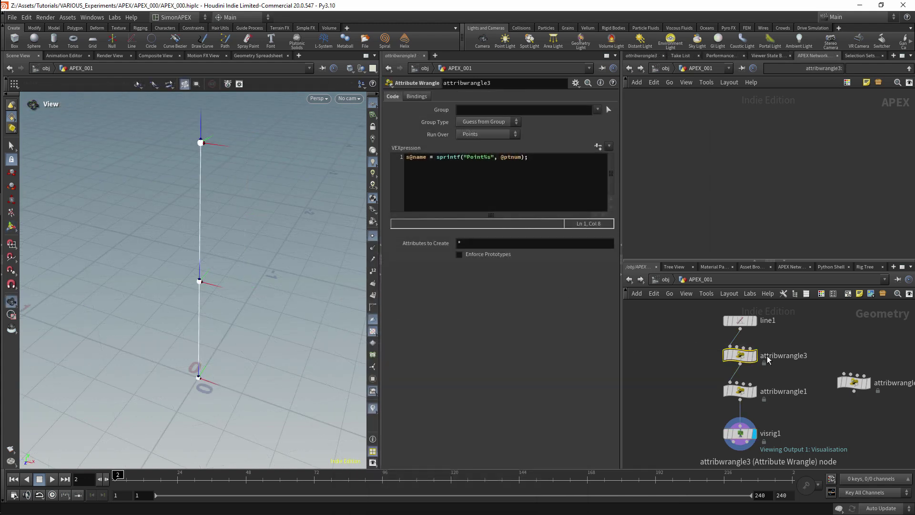
pyautogui.click(754, 355)
pyautogui.moveTo(261, 270); pyautogui.dragTo(249, 218)
pyautogui.moveTo(248, 259); pyautogui.dragTo(239, 270)
pyautogui.click(749, 391)
pyautogui.moveTo(334, 272); pyautogui.dragTo(280, 276)
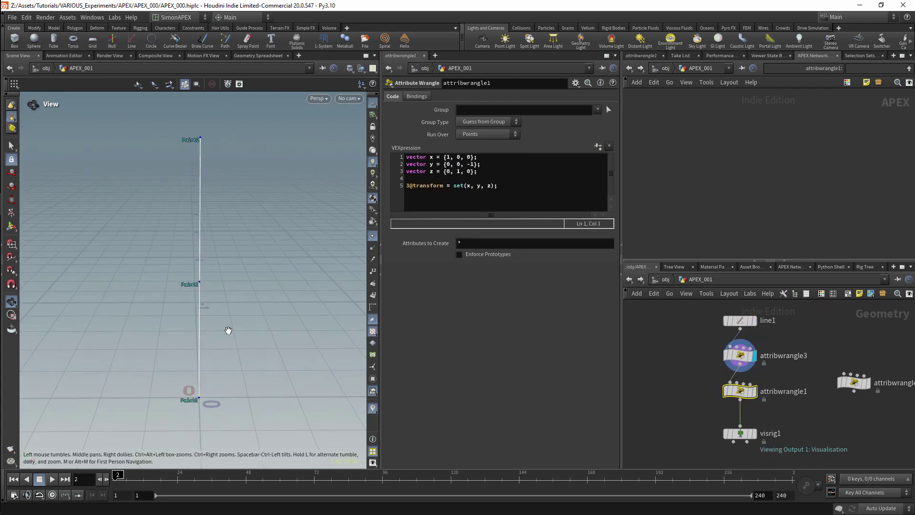
# Add a Tube node beside the skeleton chain and turn on its end caps.
pyautogui.scroll(-3, 722, 382)
pyautogui.press('Tab')
pyautogui.write('time')
pyautogui.press('BackSpace')
pyautogui.press('BackSpace')
pyautogui.press('BackSpace')
pyautogui.press('BackSpace')
pyautogui.write('tube')
pyautogui.press('Return')
pyautogui.click(704, 380)
pyautogui.click(460, 132)
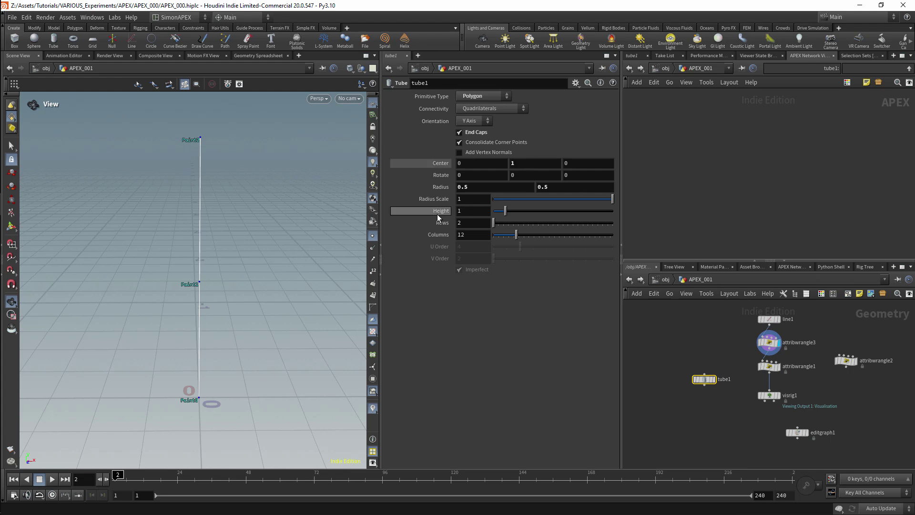
# Link tube1's Y center to half its height using a ch("height") reference multiplied by a factor.
pyautogui.moveTo(471, 210); pyautogui.dragTo(523, 167)
pyautogui.click(546, 180)
pyautogui.click(548, 163)
pyautogui.write('*')
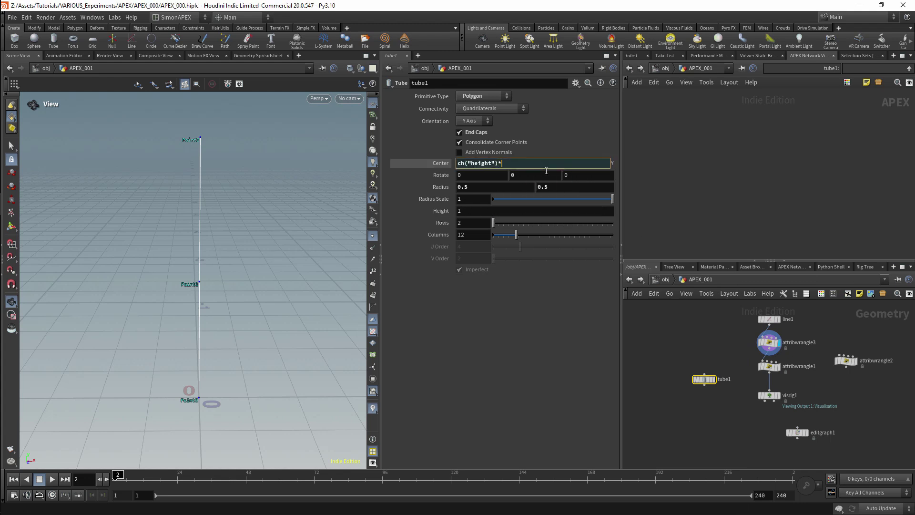
pyautogui.press('Return')
# Display tube1 next to line1 and set its radius scale to 0.092 and its rows to 31.
pyautogui.click(714, 380)
pyautogui.moveTo(705, 379); pyautogui.dragTo(712, 321)
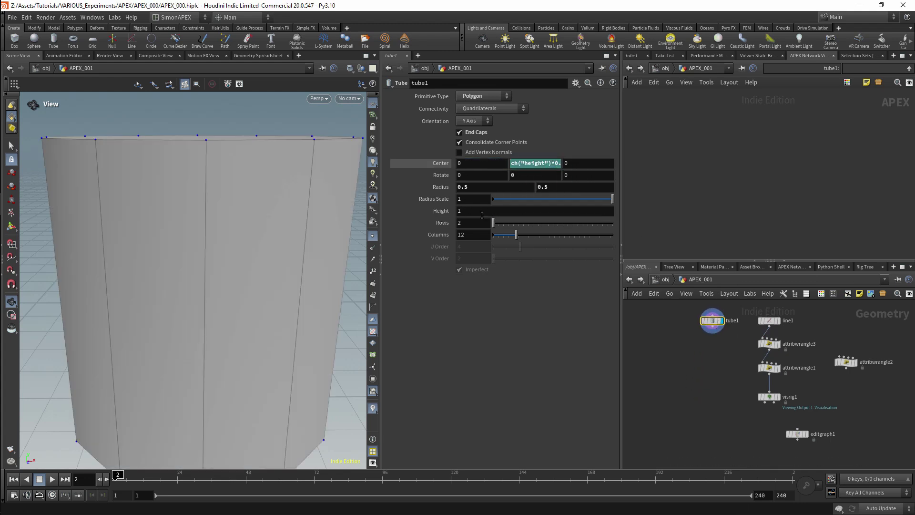
pyautogui.doubleClick(488, 189)
pyautogui.moveTo(512, 200); pyautogui.dragTo(566, 222)
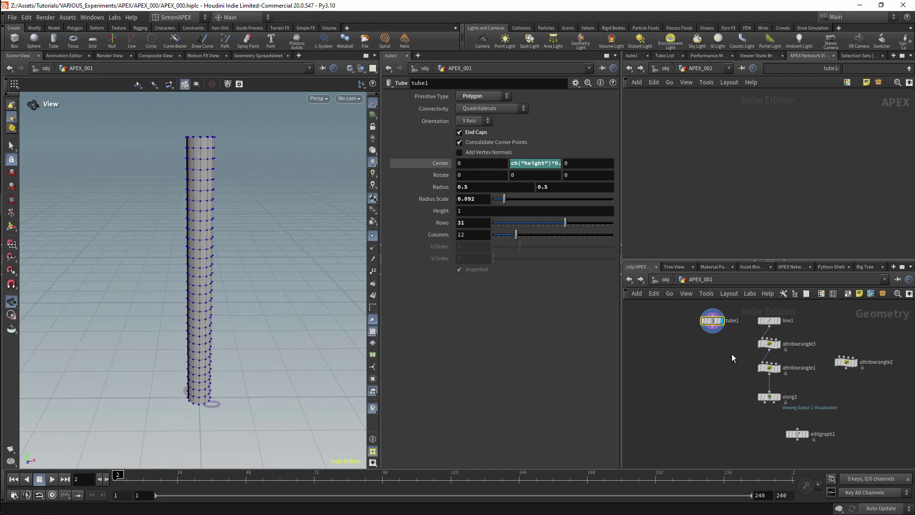
# Add a Joint Capture Biharmonic node below tube1 and wire tube1 and attribwrangle1 into its first two inputs.
pyautogui.moveTo(725, 351); pyautogui.dragTo(697, 359, button='middle')
pyautogui.press('Tab')
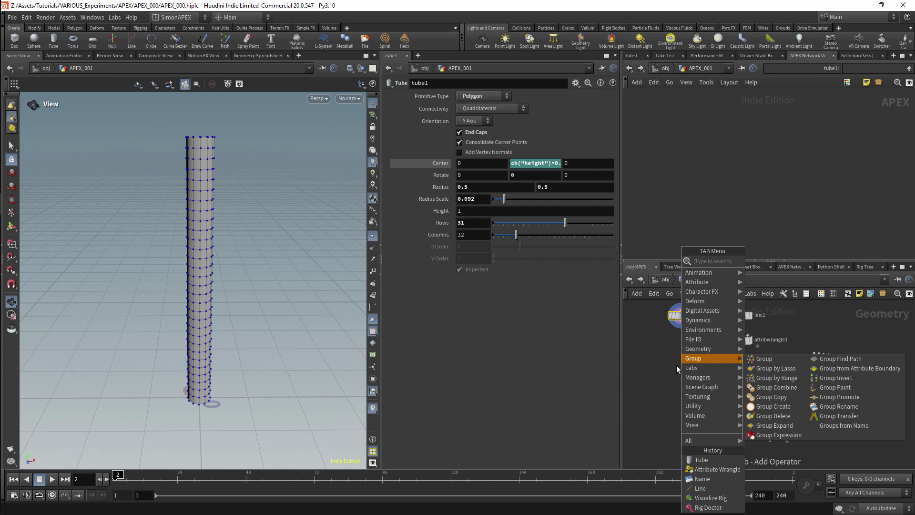
pyautogui.write('bih')
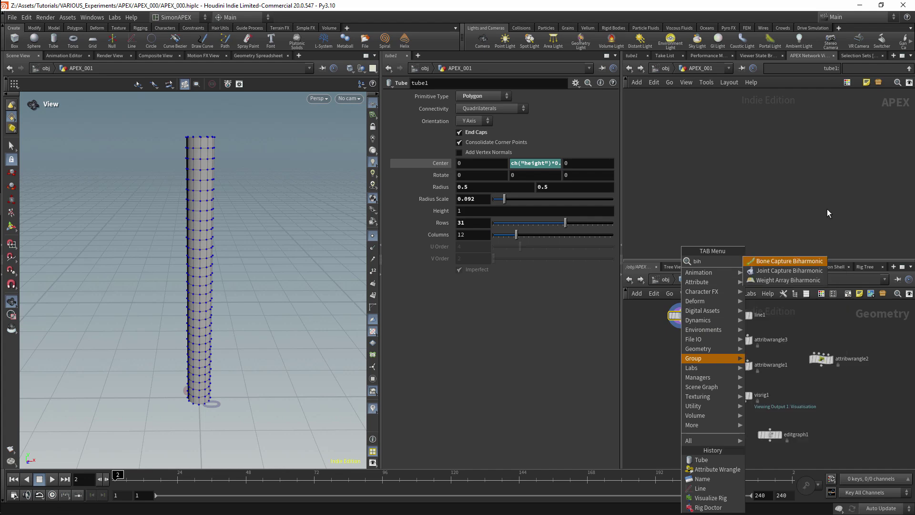
pyautogui.click(797, 271)
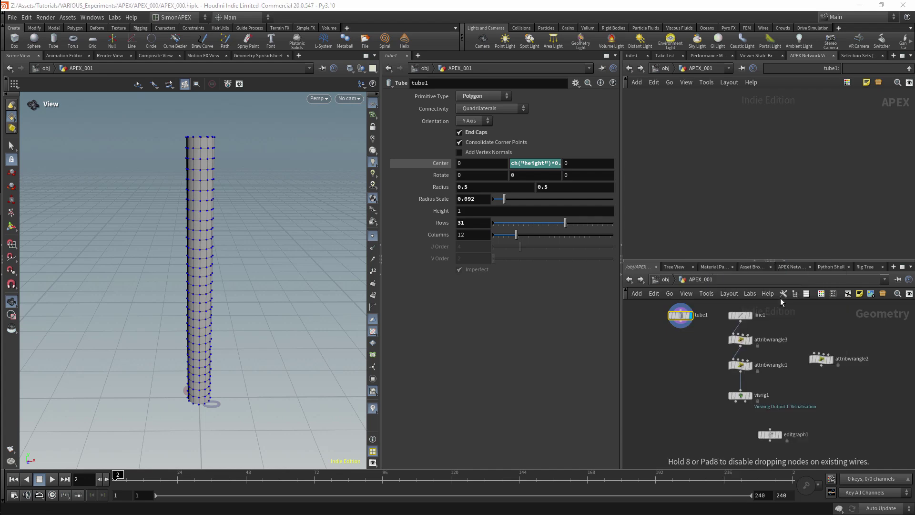
pyautogui.click(687, 401)
pyautogui.click(681, 326)
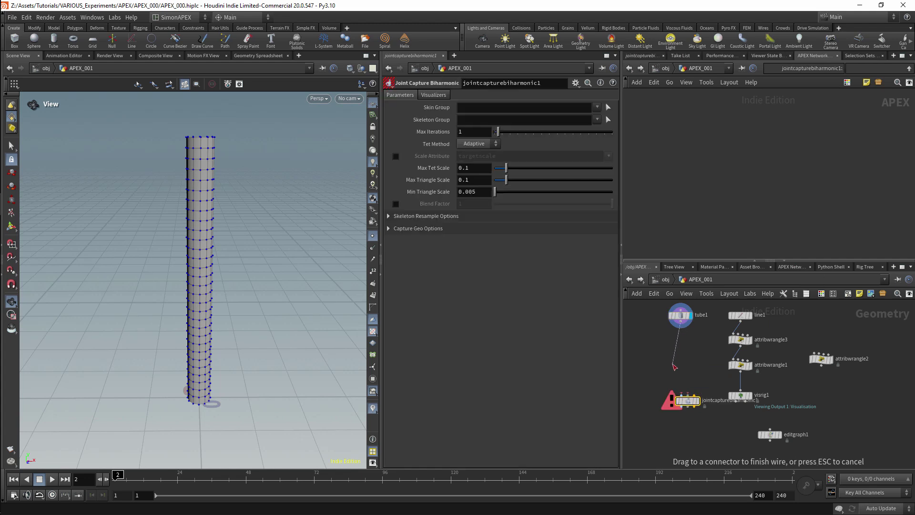
pyautogui.click(679, 385)
pyautogui.click(740, 372)
pyautogui.click(690, 395)
# Delete visrig1 and wire attribwrangle1 into the third input of jointcapturebiharmonic1.
pyautogui.click(741, 402)
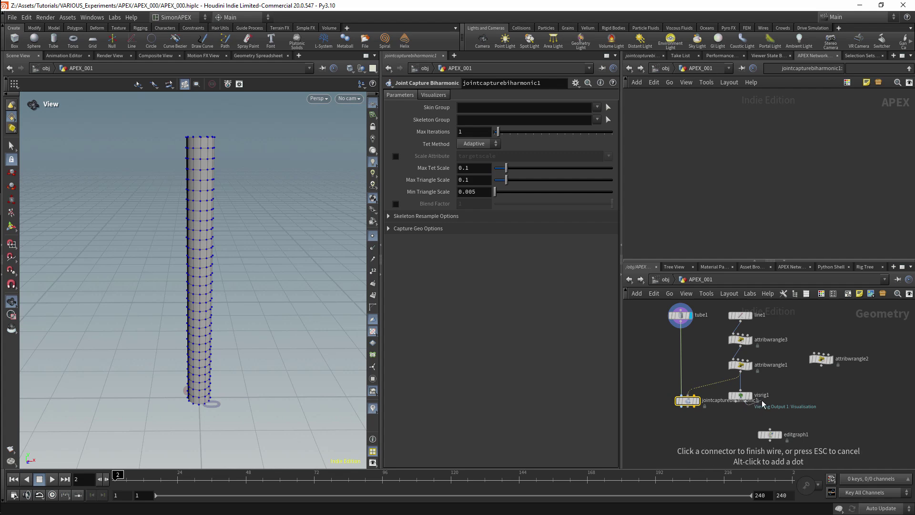
pyautogui.press('Escape')
pyautogui.click(743, 397)
pyautogui.press('Delete')
pyautogui.moveTo(740, 371); pyautogui.dragTo(694, 396)
pyautogui.moveTo(696, 401)
pyautogui.mouseDown()
pyautogui.moveTo(711, 409)
pyautogui.moveTo(703, 405)
pyautogui.mouseUp()
# Add a Rig Pose node fed by attribwrangle1 and connect it to the third input of jointcapturebiharmonic1.
pyautogui.press('Tab')
pyautogui.write('pose')
pyautogui.click(829, 319)
pyautogui.click(754, 398)
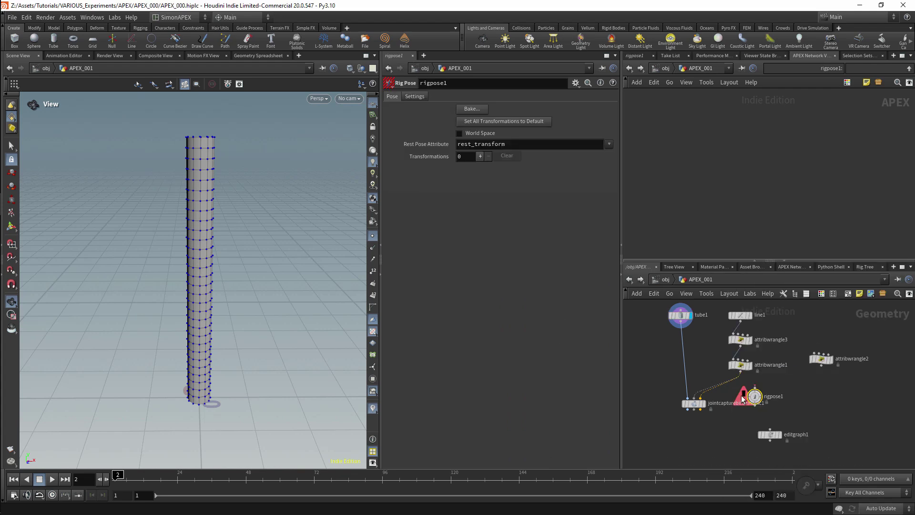
pyautogui.moveTo(745, 379); pyautogui.dragTo(754, 386)
pyautogui.moveTo(754, 406); pyautogui.dragTo(700, 398)
pyautogui.moveTo(699, 404); pyautogui.dragTo(685, 411)
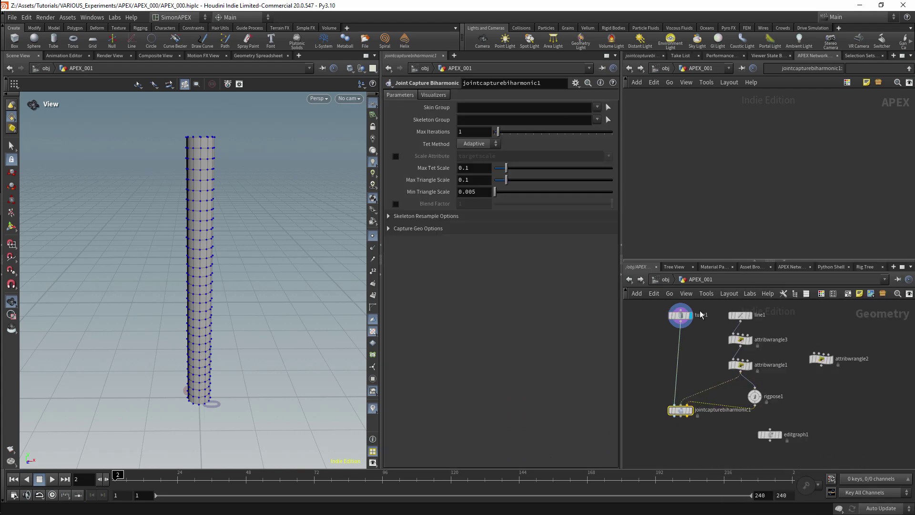
# Add a Bone Deform node, wire the three outputs of jointcapturebiharmonic1 into it, and display it.
pyautogui.click(755, 397)
pyautogui.press('Tab')
pyautogui.write('bone de')
pyautogui.click(786, 263)
pyautogui.click(680, 437)
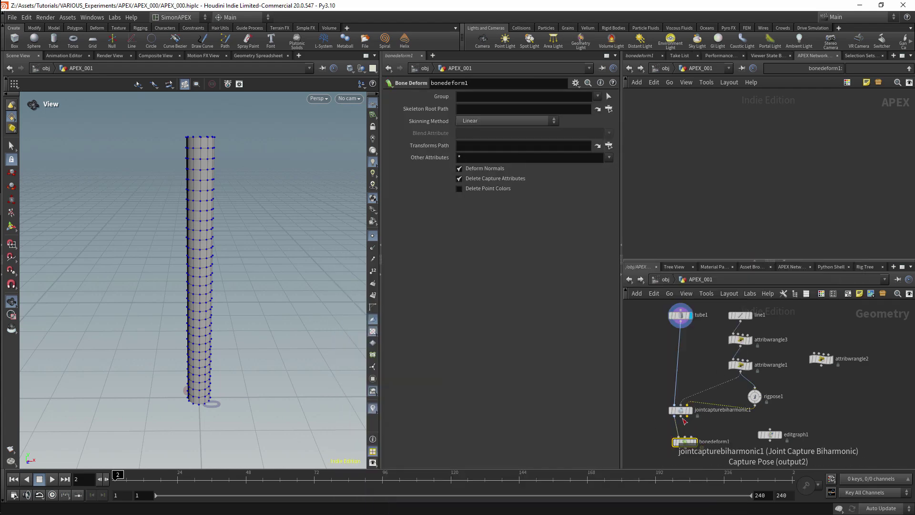
pyautogui.moveTo(687, 417); pyautogui.dragTo(687, 432)
pyautogui.click(691, 438)
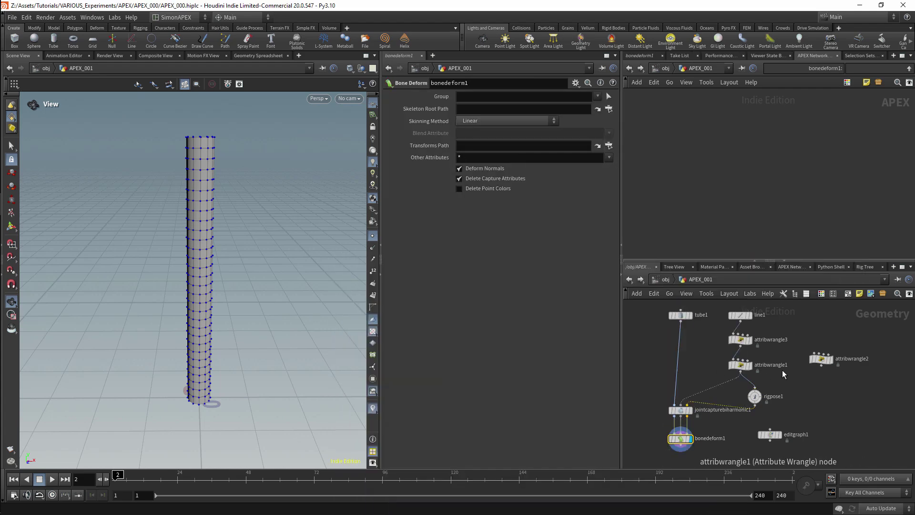
# Pose the middle joint Point1 in rigpose1 by rotating it about 57 degrees around Y to bend the tube.
pyautogui.click(755, 397)
pyautogui.press('Return')
pyautogui.click(199, 282)
pyautogui.moveTo(229, 241); pyautogui.dragTo(276, 263)
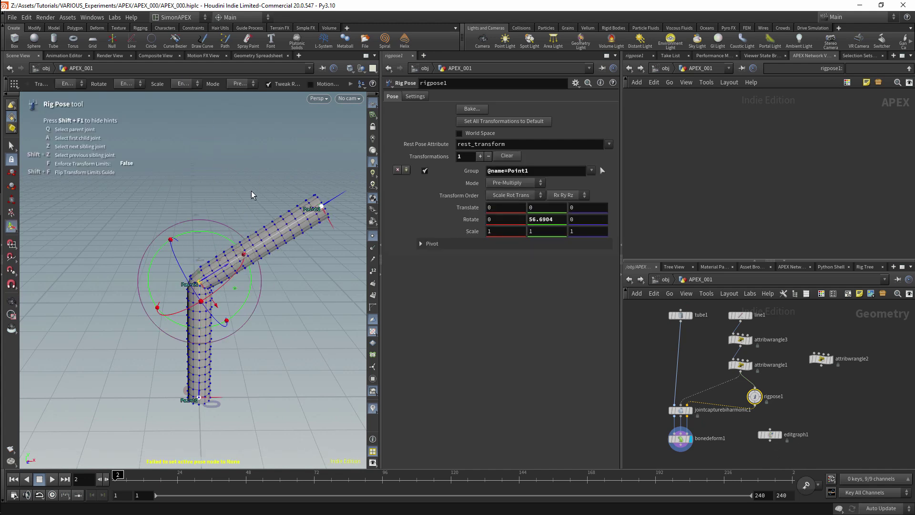
pyautogui.click(241, 182)
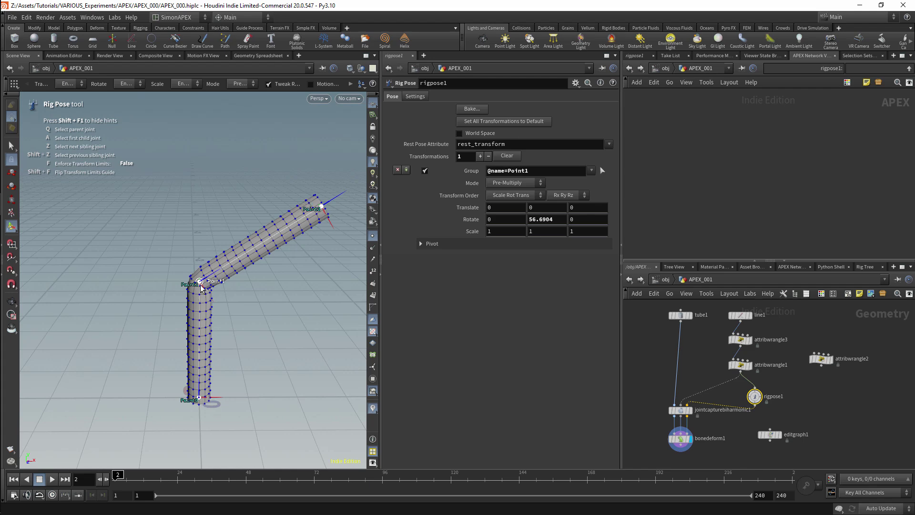
# Add an Edit node branching off line1 and move attribwrangle2 further away.
pyautogui.press('Tab')
pyautogui.press('Escape')
pyautogui.moveTo(795, 319); pyautogui.dragTo(764, 344, button='middle')
pyautogui.click(710, 339)
pyautogui.press('Tab')
pyautogui.moveTo(805, 348)
pyautogui.write('edit')
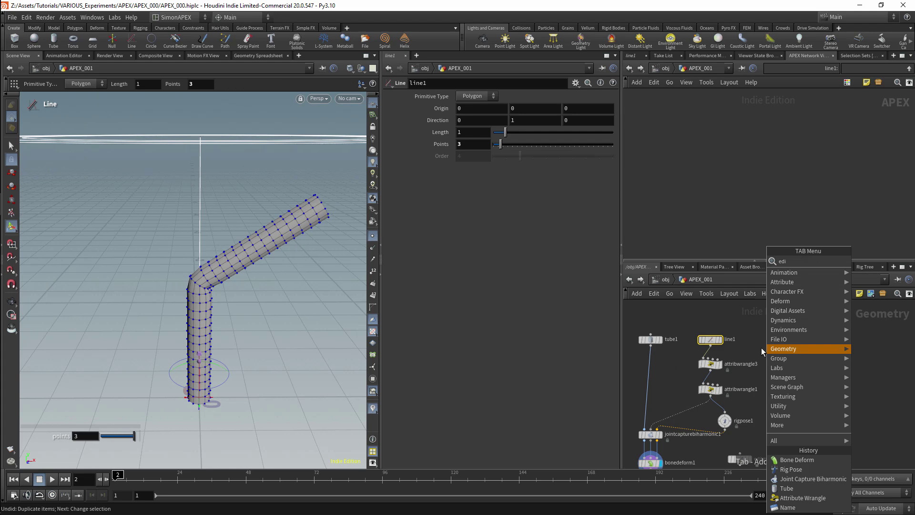
pyautogui.press('Return')
pyautogui.click(766, 355)
pyautogui.moveTo(711, 345); pyautogui.dragTo(762, 351)
pyautogui.moveTo(806, 385); pyautogui.dragTo(824, 386)
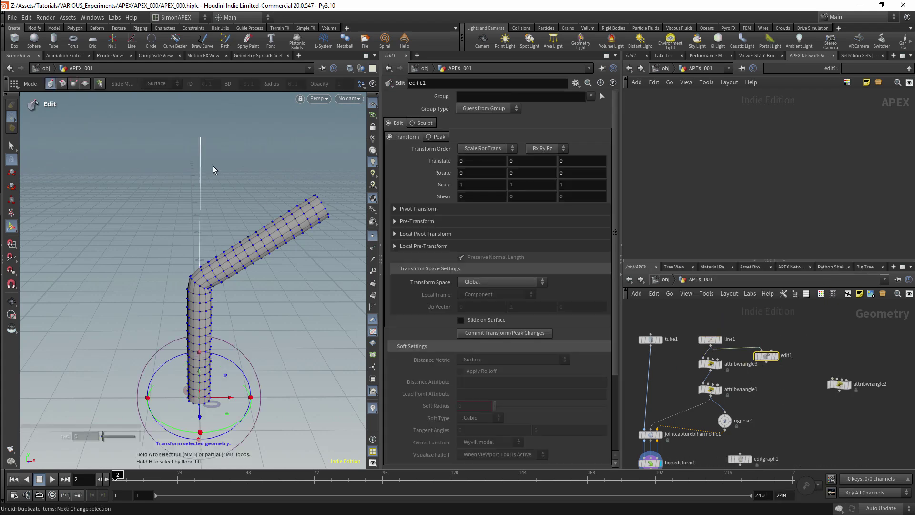
# Display edit1 and move the line's top point by about 0.33, -0.19, 0.07 to bend the line.
pyautogui.press('s')
pyautogui.click(202, 142)
pyautogui.press('t')
pyautogui.press('Escape')
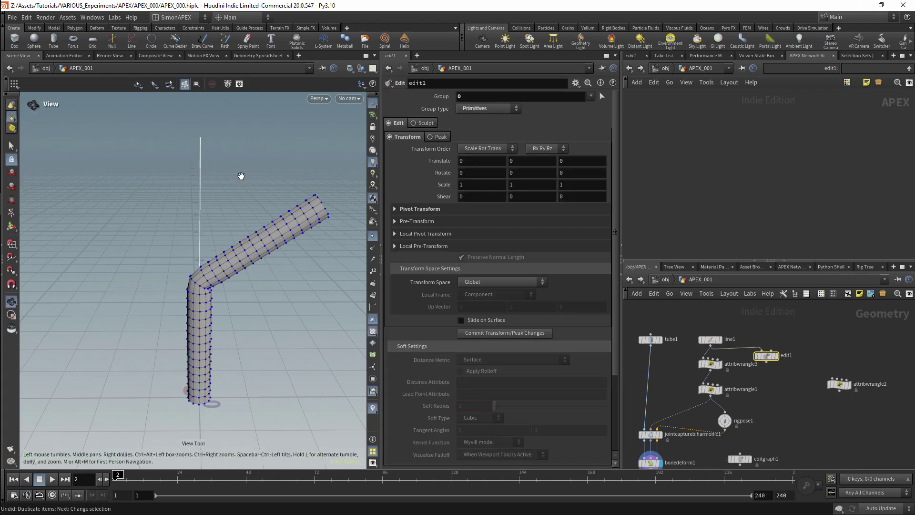
pyautogui.click(776, 358)
pyautogui.press('s')
pyautogui.press('2')
pyautogui.click(200, 138)
pyautogui.press('t')
pyautogui.moveTo(200, 138); pyautogui.dragTo(304, 196)
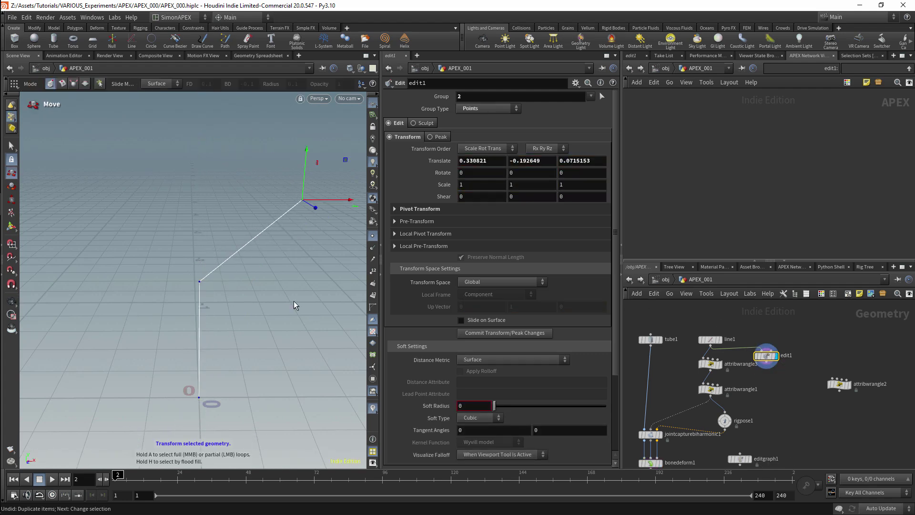
# Append an Orient Joints node to edit1 to show the joint orientations, and delete both nodes.
pyautogui.press('Tab')
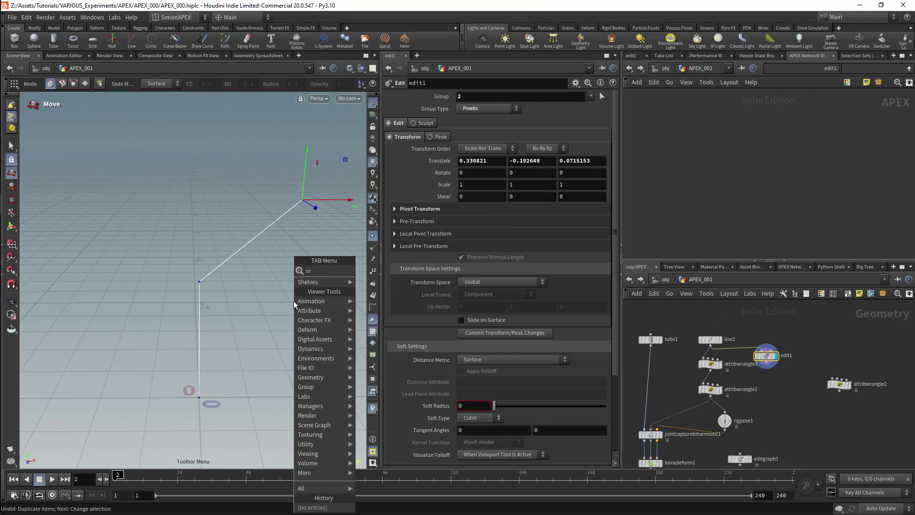
pyautogui.write('orient')
pyautogui.press('Return')
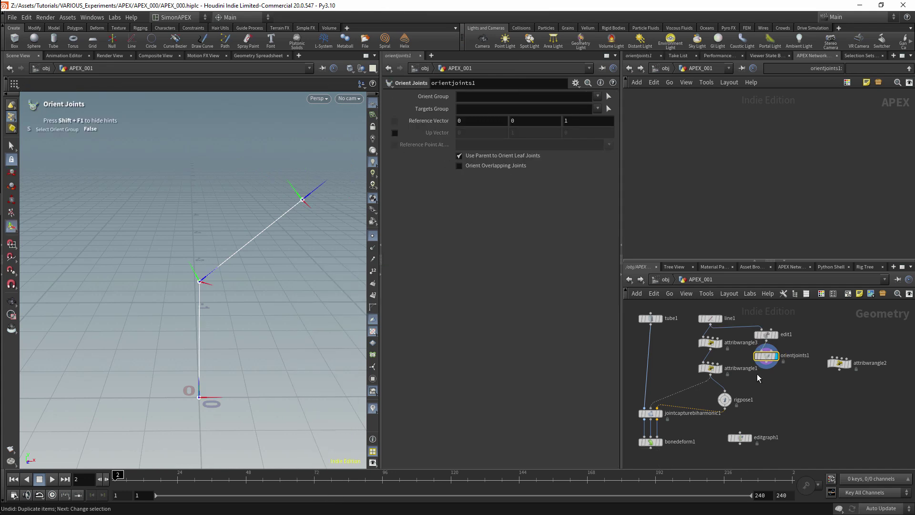
pyautogui.click(781, 380)
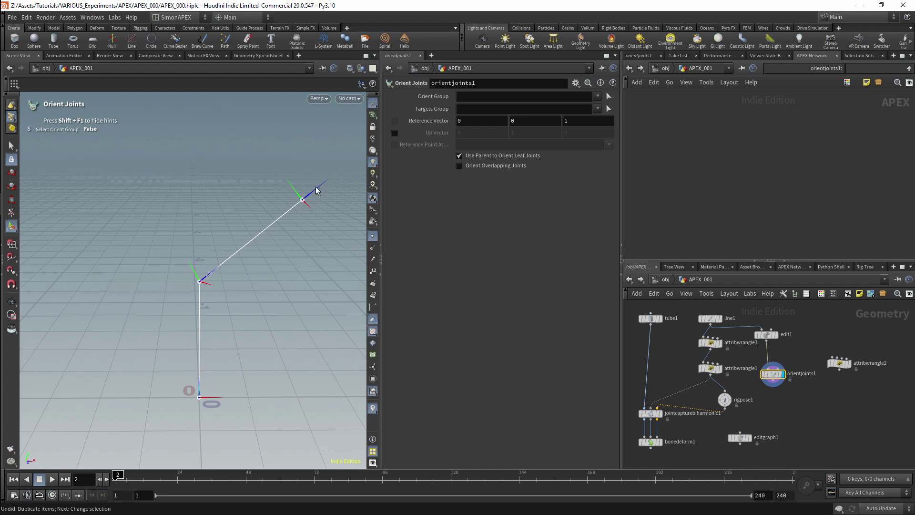
pyautogui.moveTo(752, 327); pyautogui.dragTo(771, 378)
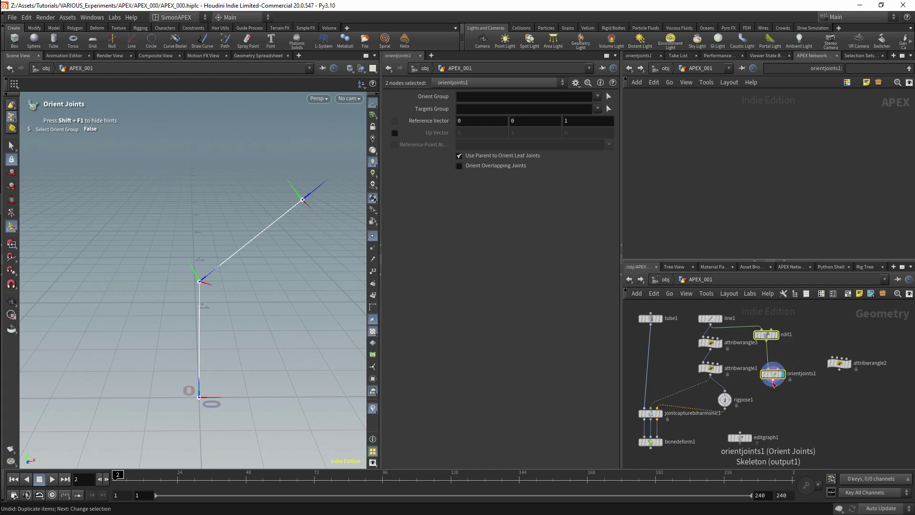
pyautogui.press('Delete')
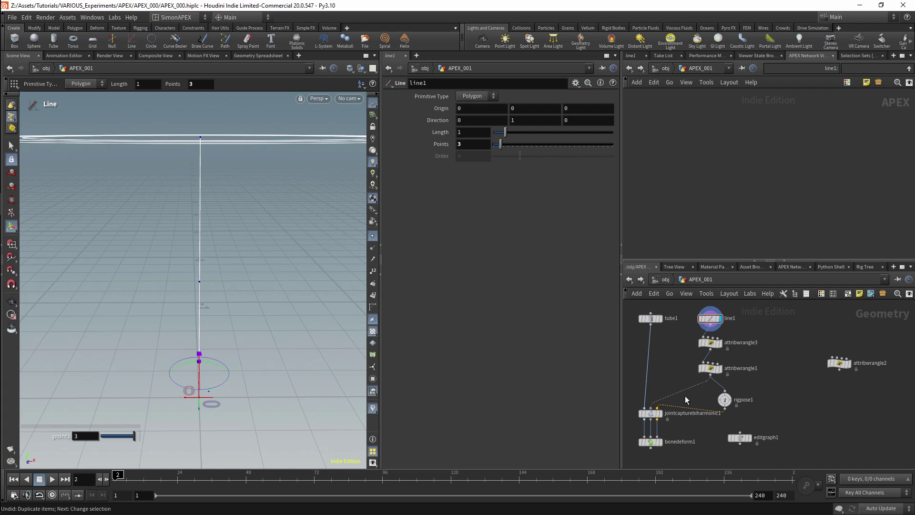
# Add a Delete Joints node and insert it between attribwrangle1 and the rig pose and capture nodes.
pyautogui.press('Tab')
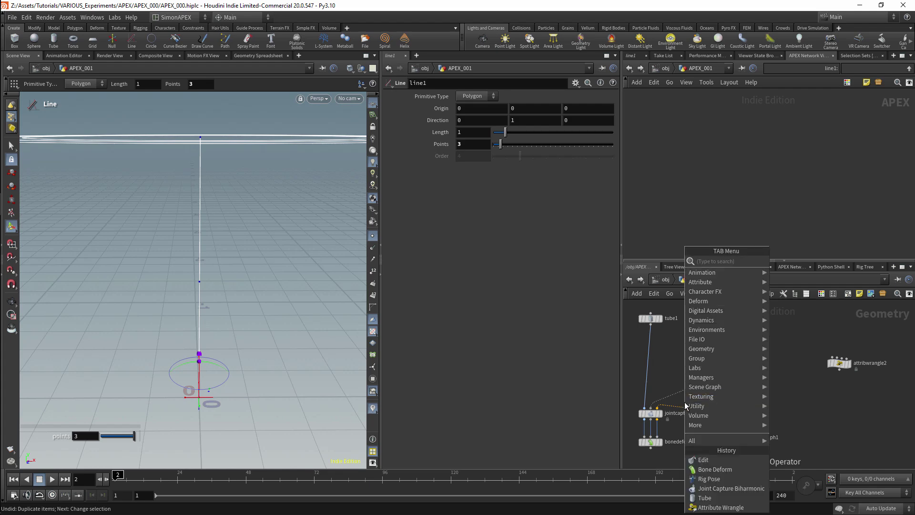
pyautogui.write('dele')
pyautogui.press('Down')
pyautogui.press('Return')
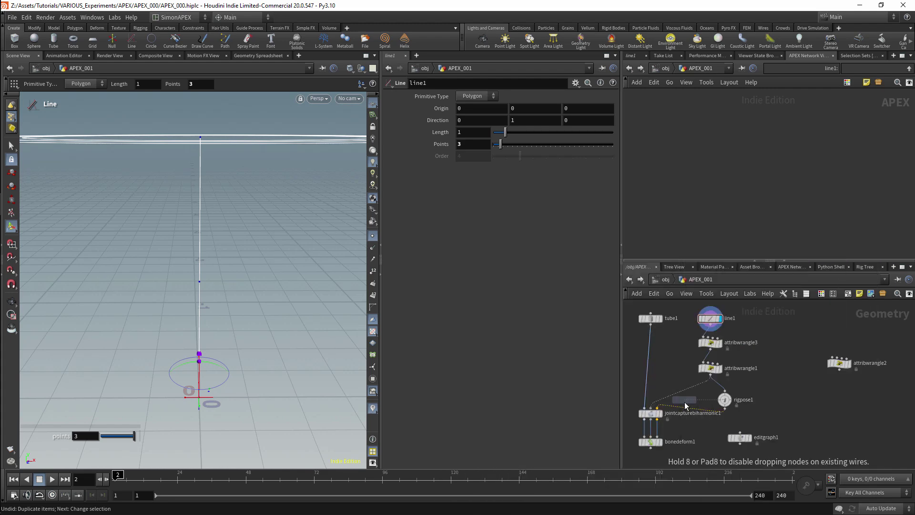
pyautogui.click(662, 372)
pyautogui.moveTo(664, 371); pyautogui.dragTo(724, 392)
pyautogui.moveTo(727, 397); pyautogui.dragTo(717, 409)
pyautogui.moveTo(699, 392); pyautogui.dragTo(711, 384)
# Examine the capture weights on jointcapturebiharmonic1 and return the display to bonedeform1.
pyautogui.click(649, 416)
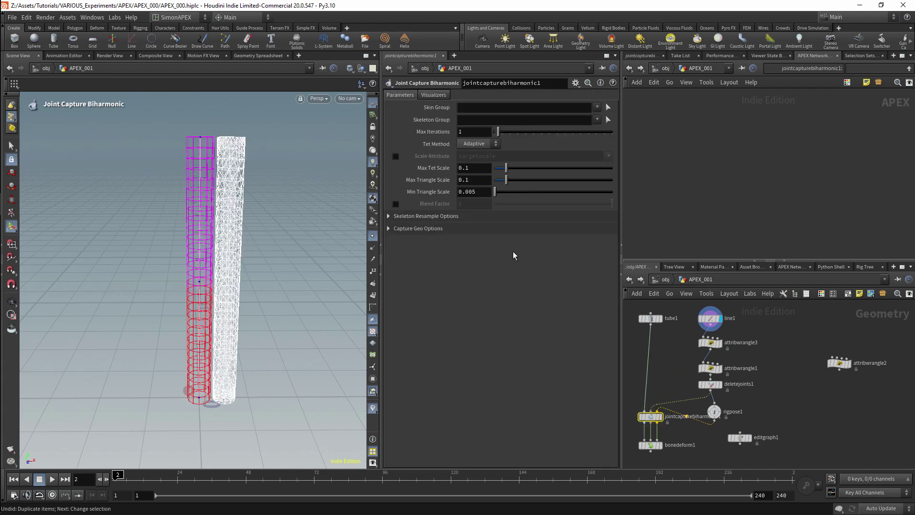
pyautogui.click(433, 95)
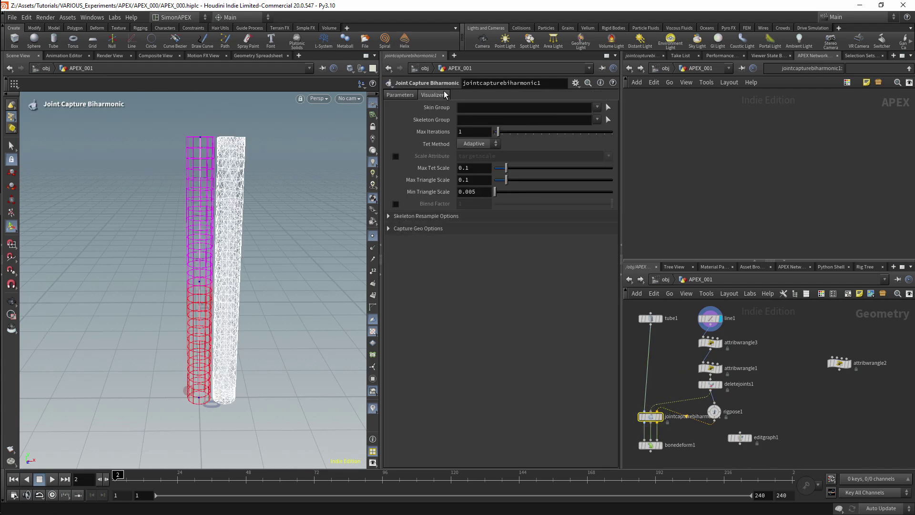
pyautogui.click(403, 95)
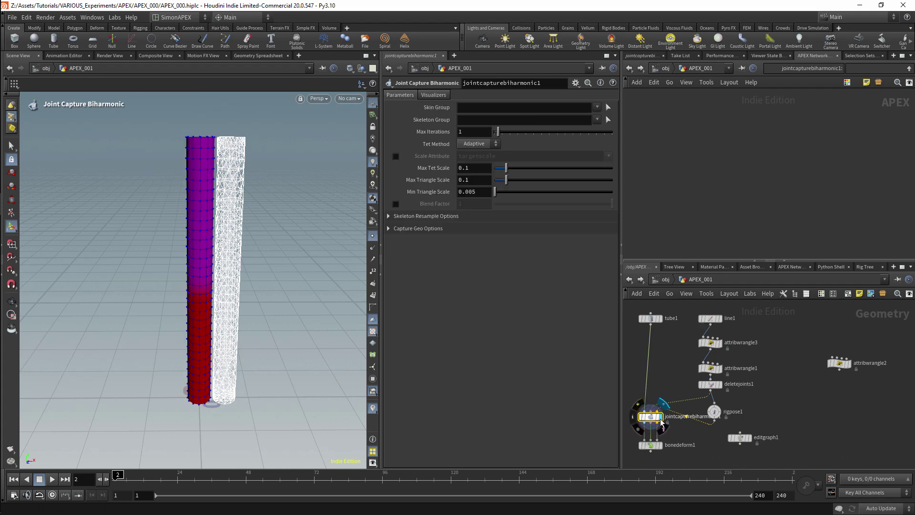
pyautogui.click(650, 443)
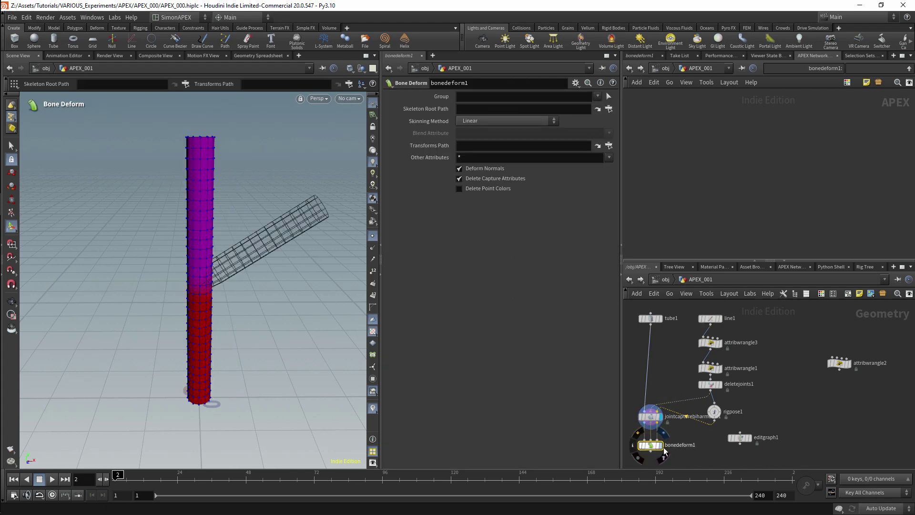
pyautogui.click(663, 433)
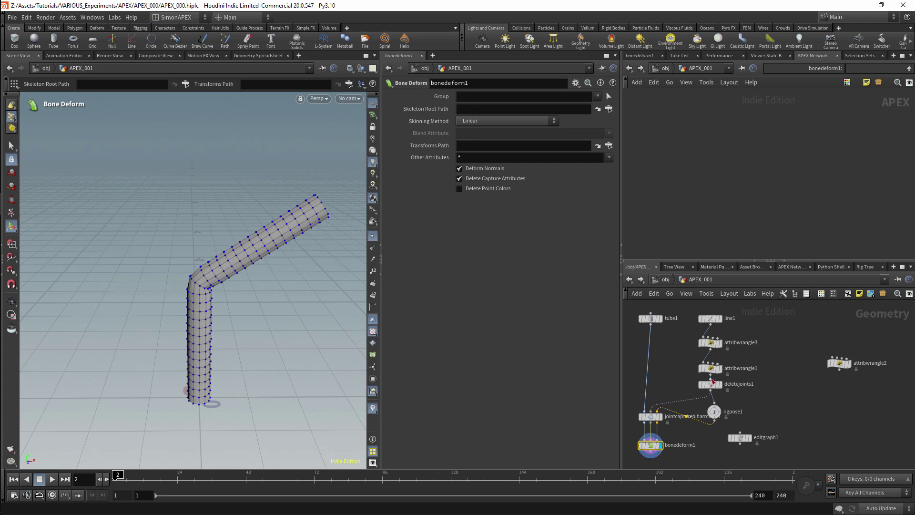
# Tidy the spacing of the wrangle, Delete Joints and Rig Pose nodes beneath line1.
pyautogui.moveTo(712, 342); pyautogui.dragTo(713, 380)
pyautogui.moveTo(716, 414); pyautogui.dragTo(713, 401)
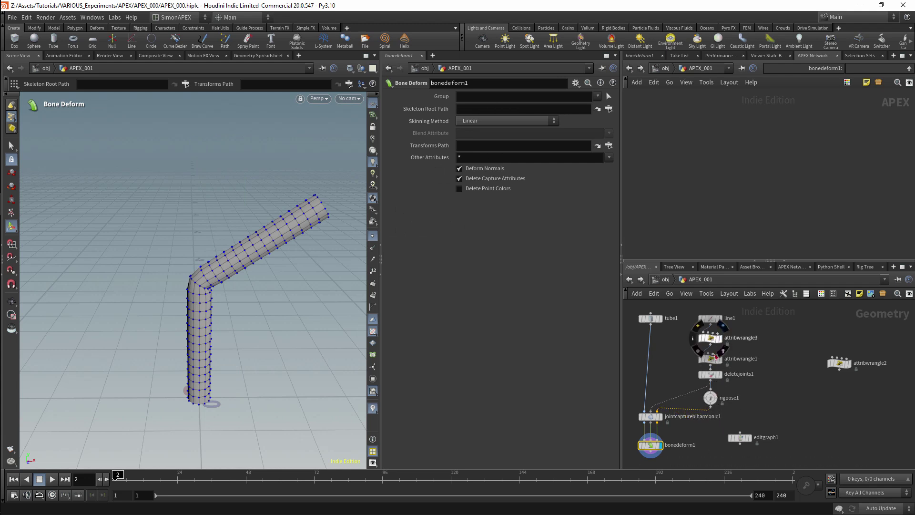
pyautogui.moveTo(715, 362); pyautogui.dragTo(716, 359)
# Wire line1 into attribwrangle2 and place that node beside attribwrangle3.
pyautogui.moveTo(710, 325); pyautogui.dragTo(832, 358)
pyautogui.moveTo(839, 363); pyautogui.dragTo(795, 337)
pyautogui.moveTo(833, 317); pyautogui.dragTo(772, 368)
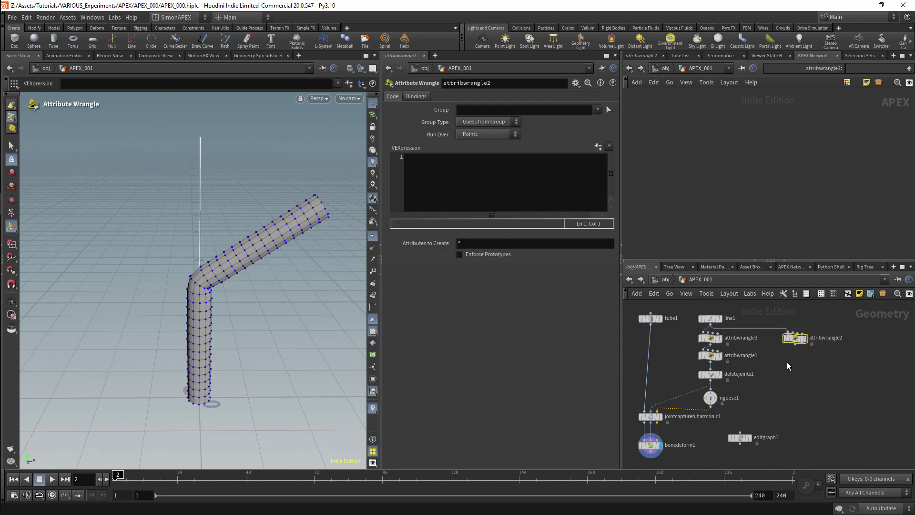
# Select the APEX Edit Graph node editgraph1 to show its general and rigging scripts.
pyautogui.scroll(-3, 782, 343)
pyautogui.scroll(-3, 776, 343)
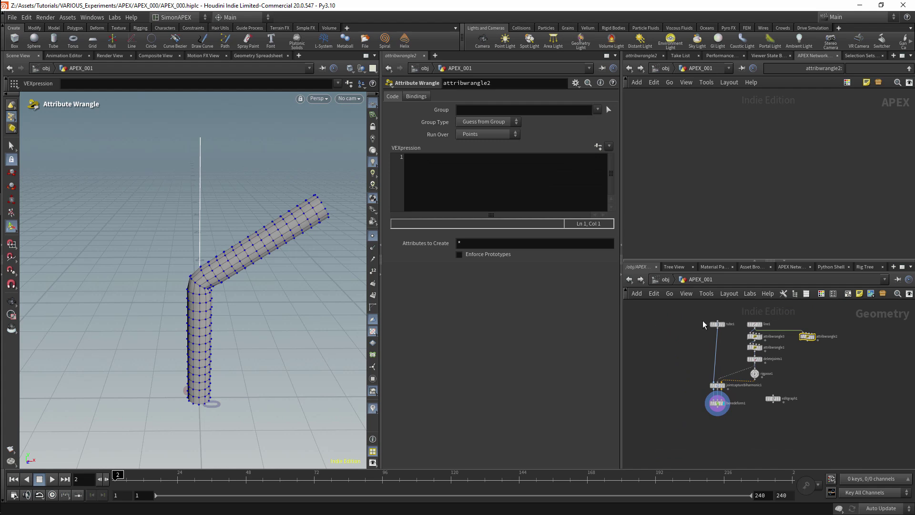
pyautogui.click(755, 373)
pyautogui.click(775, 402)
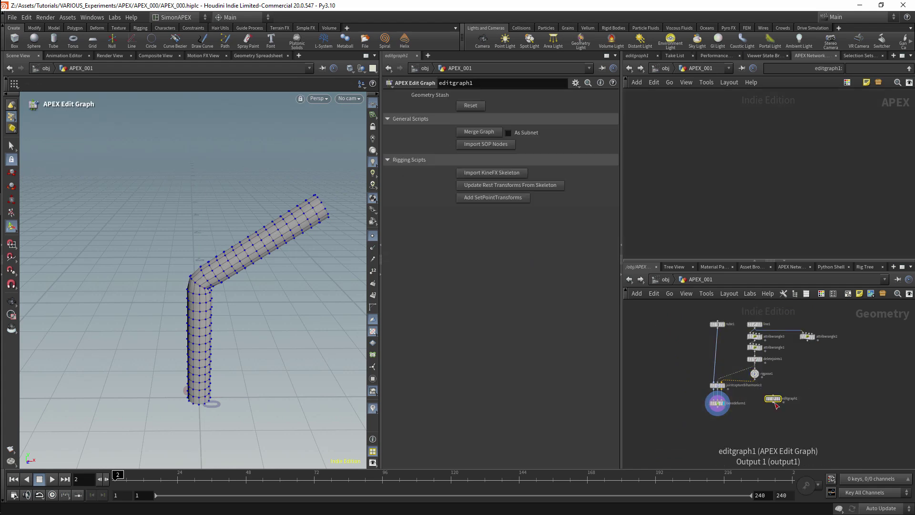
# Move editgraph1 below the network, then add a Skeleton node beside the wrangles and display it.
pyautogui.moveTo(773, 398); pyautogui.dragTo(775, 436)
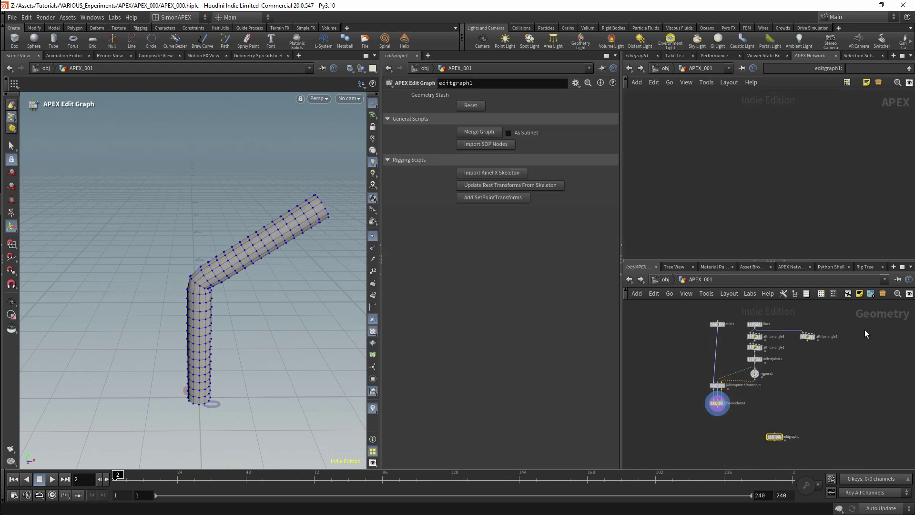
pyautogui.press('Tab')
pyautogui.write('skel')
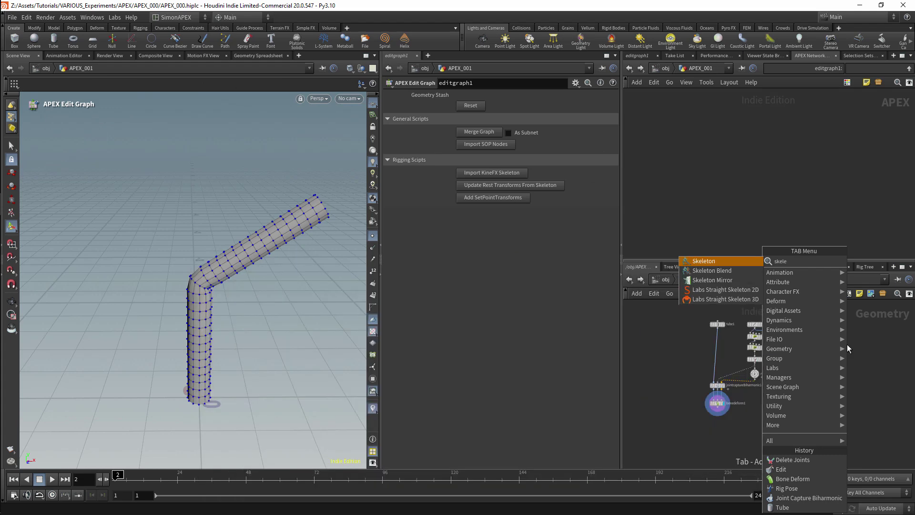
pyautogui.press('Return')
pyautogui.click(869, 330)
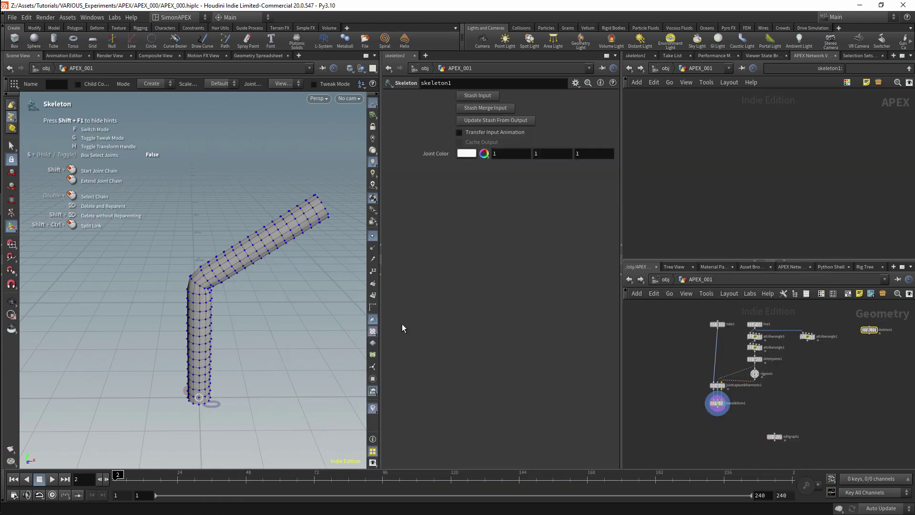
pyautogui.click(875, 330)
# In the front view, draw a vertical chain of three joints upward from the origin with grid snapping enabled.
pyautogui.press('Escape')
pyautogui.hotkey('space', '3')
pyautogui.press('space')
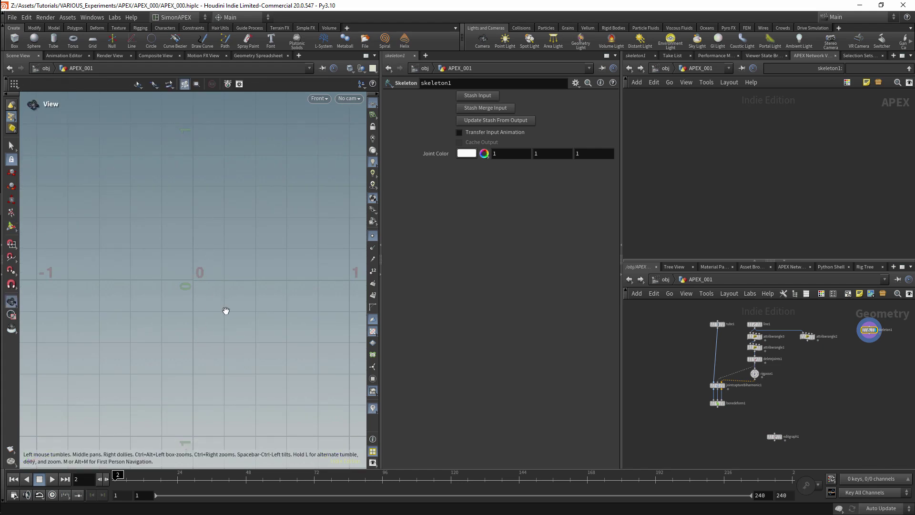
pyautogui.press('space')
pyautogui.moveTo(221, 265)
pyautogui.mouseDown(button='right')
pyautogui.moveTo(215, 305)
pyautogui.moveTo(225, 263)
pyautogui.mouseUp(button='right')
pyautogui.moveTo(235, 286); pyautogui.dragTo(210, 396, button='middle')
pyautogui.press('Return')
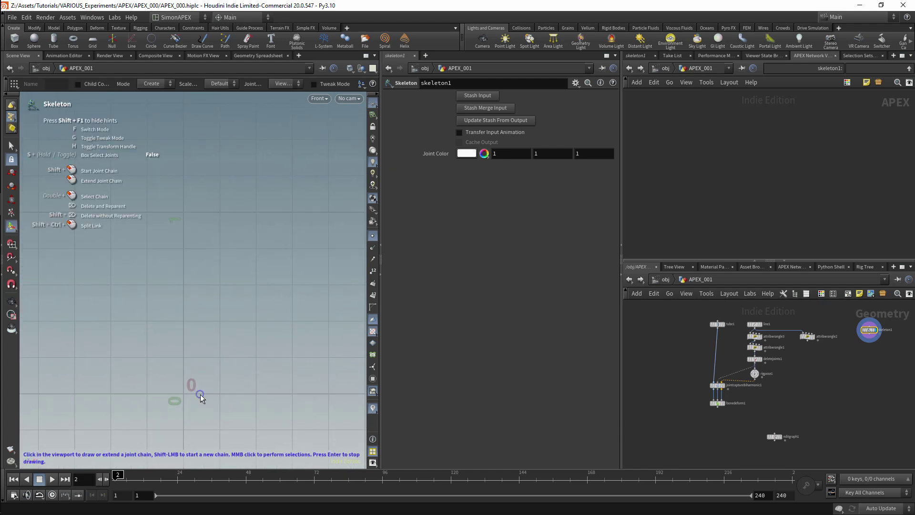
pyautogui.click(13, 244)
pyautogui.hotkey('ctrl', 'z')
pyautogui.click(183, 394)
pyautogui.click(183, 286)
pyautogui.click(184, 211)
pyautogui.press('Escape')
pyautogui.scroll(4, 829, 376)
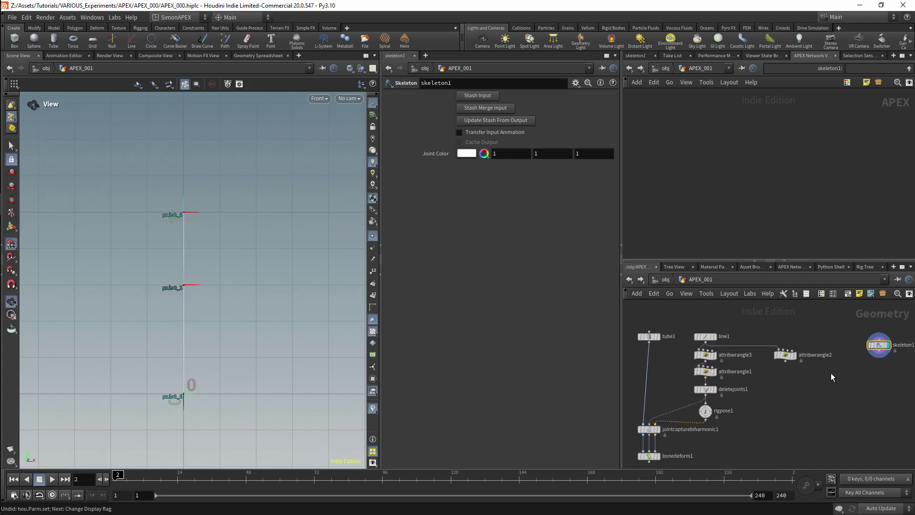
pyautogui.moveTo(880, 354); pyautogui.dragTo(650, 425)
pyautogui.hotkey('ctrl', 'z')
pyautogui.scroll(-3, 816, 360)
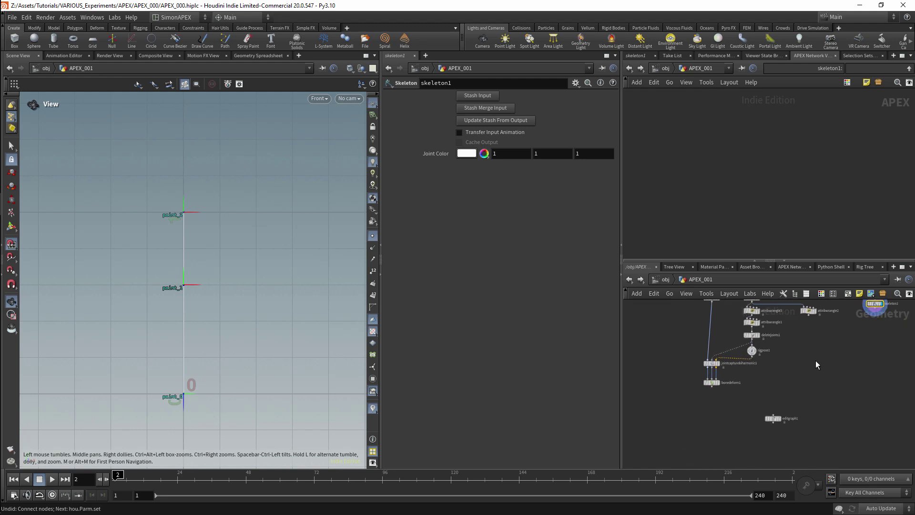
pyautogui.moveTo(773, 312); pyautogui.dragTo(699, 407)
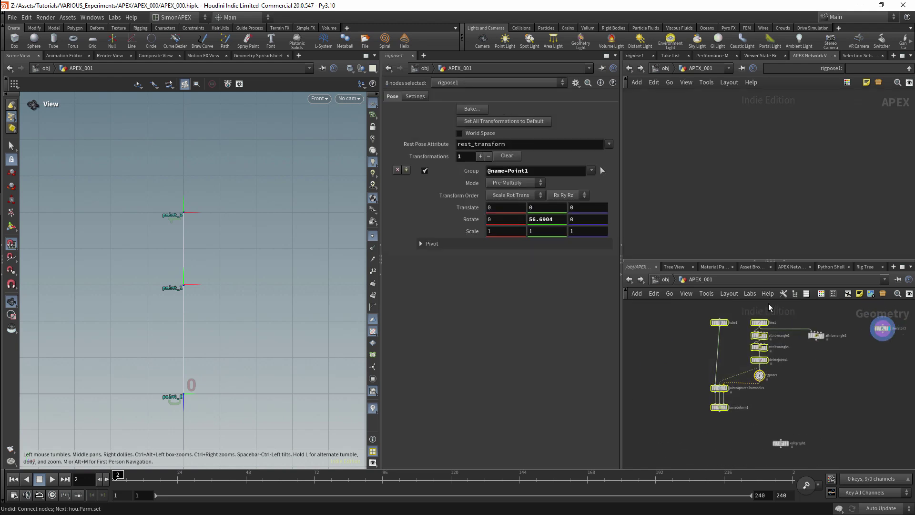
pyautogui.click(883, 328)
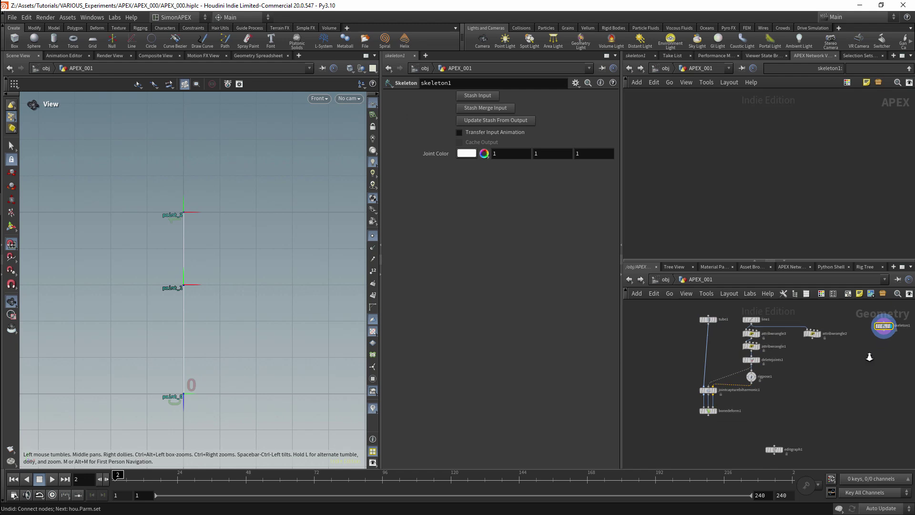
pyautogui.press('h')
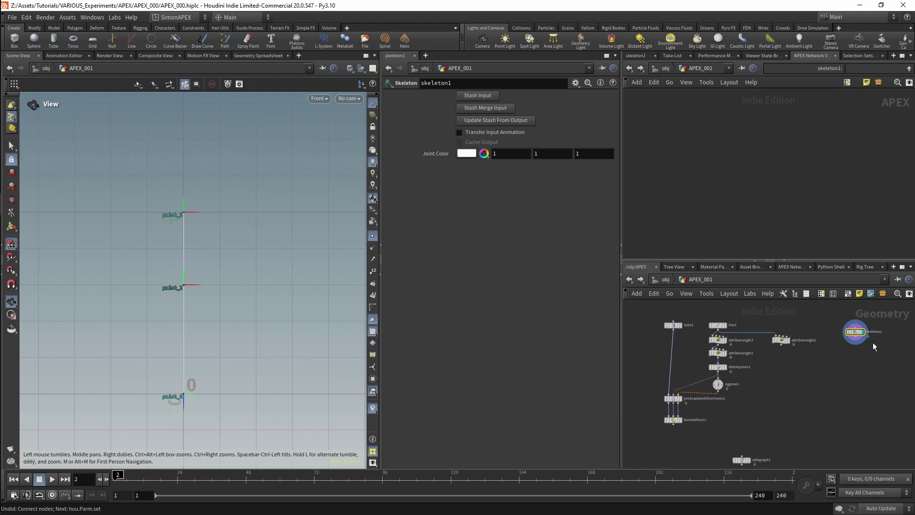
# Move rigpose1, jointcapturebiharmonic1 and bonedeform1 down to open a gap below the Delete Joints node.
pyautogui.scroll(3, 803, 382)
pyautogui.moveTo(770, 396); pyautogui.dragTo(817, 377, button='middle')
pyautogui.moveTo(774, 360); pyautogui.dragTo(673, 433)
pyautogui.moveTo(738, 370); pyautogui.dragTo(739, 403)
pyautogui.click(764, 465)
pyautogui.moveTo(845, 356)
pyautogui.mouseDown(button='middle')
pyautogui.moveTo(752, 375)
pyautogui.moveTo(811, 363)
pyautogui.moveTo(841, 338)
pyautogui.mouseUp(button='middle')
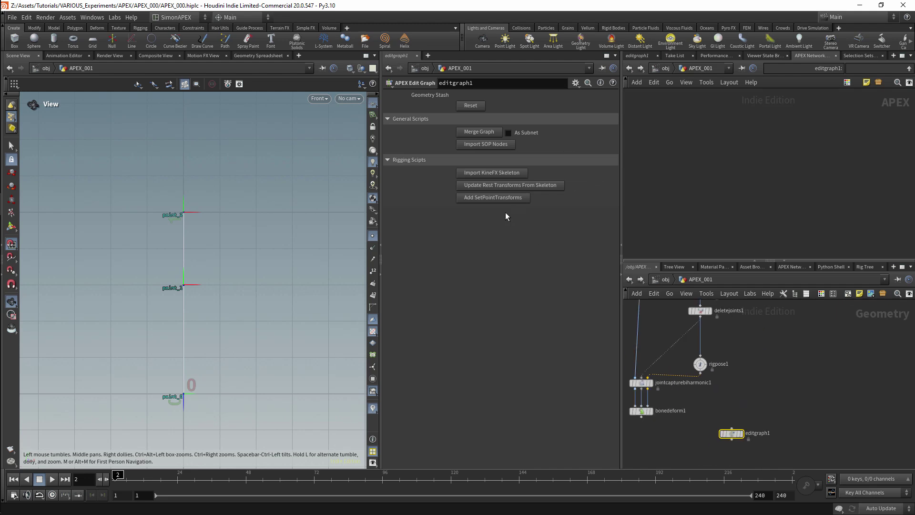
# Insert a Null named MANUALOUT between the Delete Joints node and rigpose1.
pyautogui.press('Tab')
pyautogui.write('null')
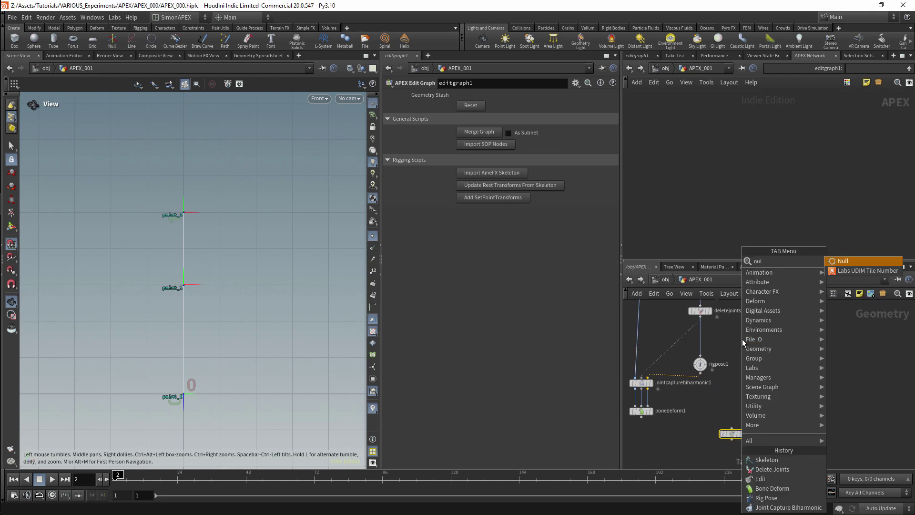
pyautogui.press('Return')
pyautogui.click(704, 339)
pyautogui.moveTo(700, 346); pyautogui.dragTo(655, 380)
pyautogui.hotkey('ctrl', 'z')
pyautogui.click(730, 338)
pyautogui.write('MANUALOUT')
pyautogui.press('Return')
pyautogui.press('h')
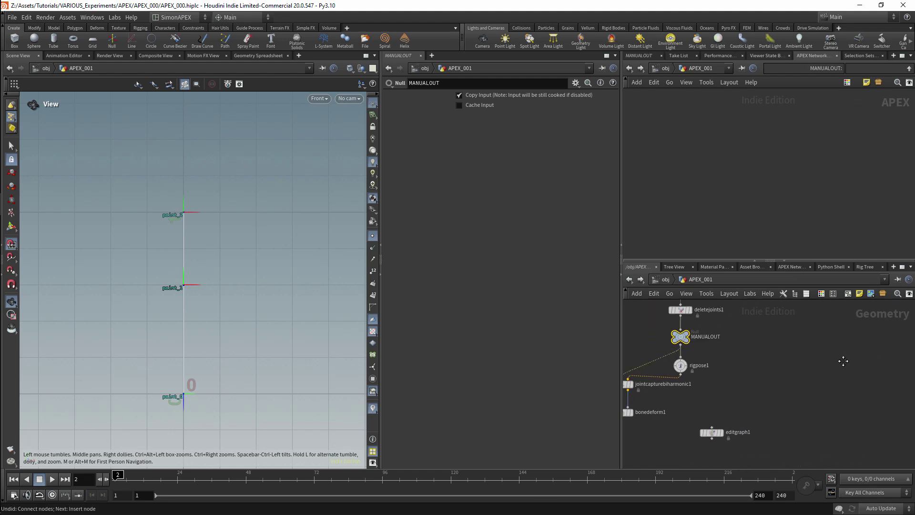
# Duplicate the MANUALOUT null, connect the copy beneath skeleton1 and rename it SKELETONNODEOUT.
pyautogui.keyDown('alt'); pyautogui.moveTo(692, 361); pyautogui.dragTo(769, 343); pyautogui.keyUp('alt')
pyautogui.scroll(4, 788, 338)
pyautogui.moveTo(769, 348); pyautogui.dragTo(781, 332)
pyautogui.doubleClick(818, 332)
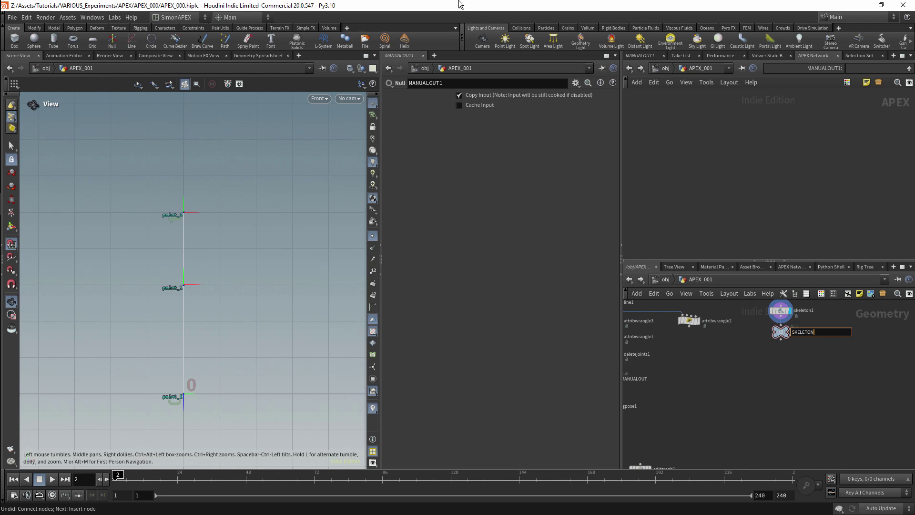
pyautogui.press('Return')
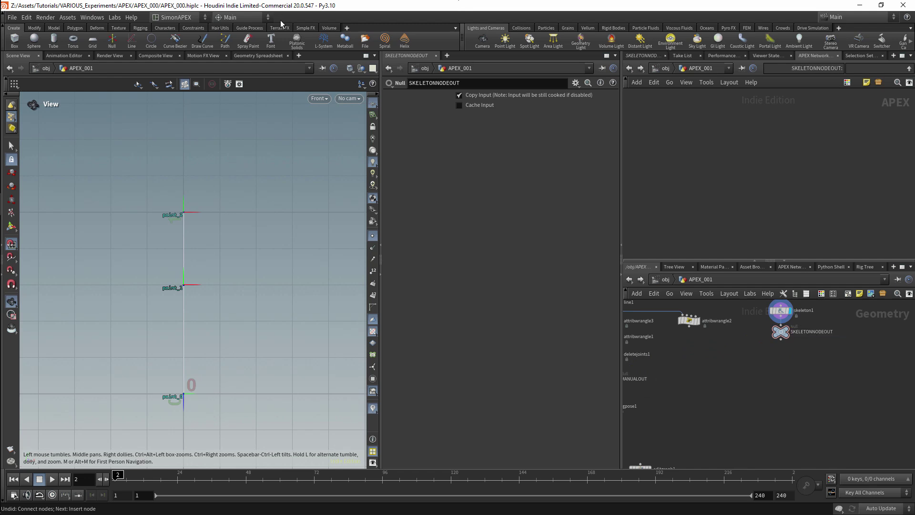
pyautogui.press('h')
# Import SKELETONNODEOUT from APEX_001 into editgraph1 as a KineFX skeleton and inspect the generated joint nodes.
pyautogui.click(722, 442)
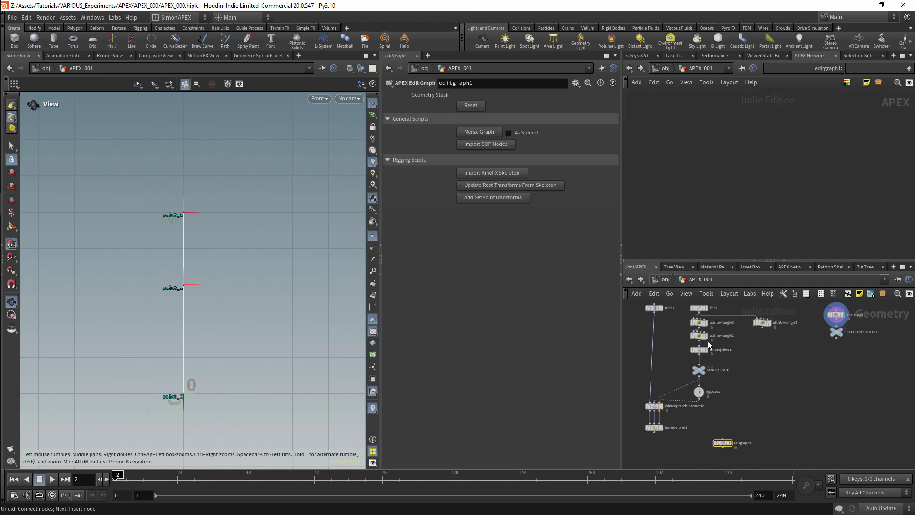
pyautogui.click(762, 323)
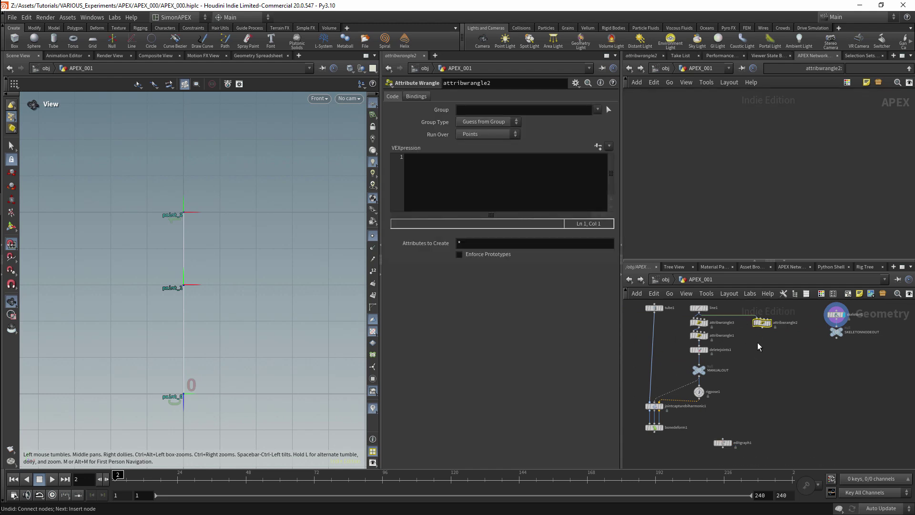
pyautogui.click(726, 441)
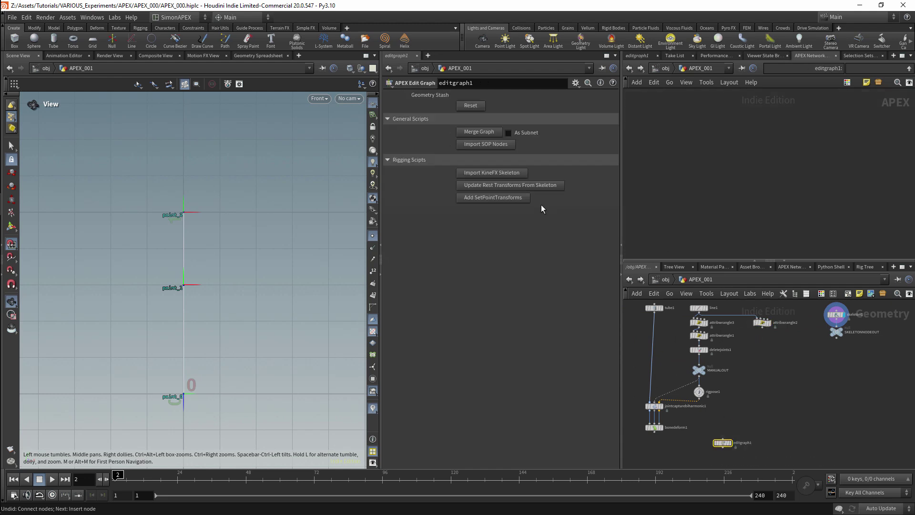
pyautogui.click(505, 173)
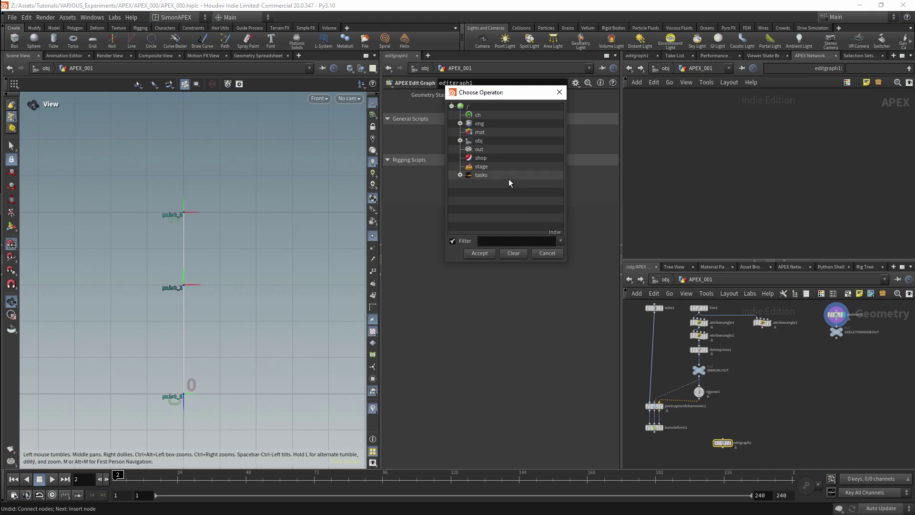
pyautogui.click(460, 141)
pyautogui.click(468, 166)
pyautogui.click(468, 158)
pyautogui.click(517, 175)
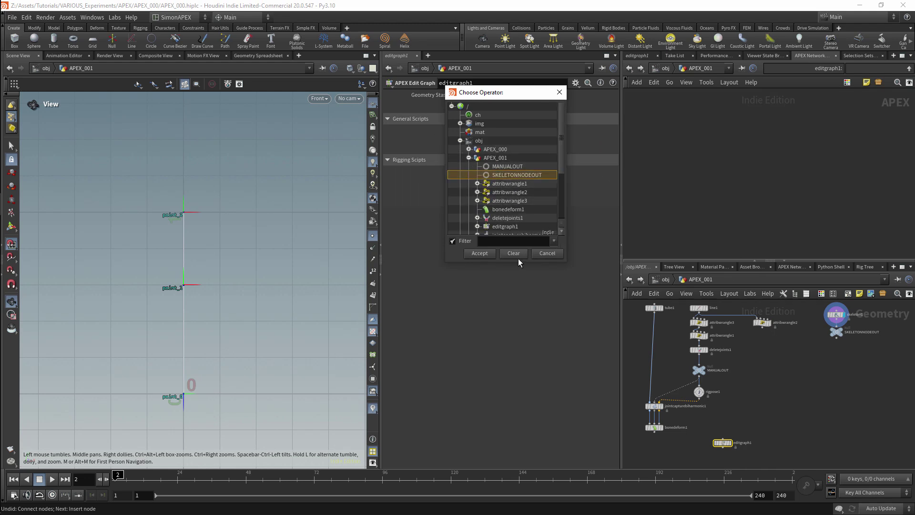
pyautogui.click(479, 254)
pyautogui.scroll(-6, 848, 138)
pyautogui.moveTo(858, 215); pyautogui.dragTo(776, 247, button='middle')
pyautogui.scroll(3, 772, 206)
pyautogui.scroll(2, 774, 236)
pyautogui.moveTo(820, 120); pyautogui.dragTo(847, 222)
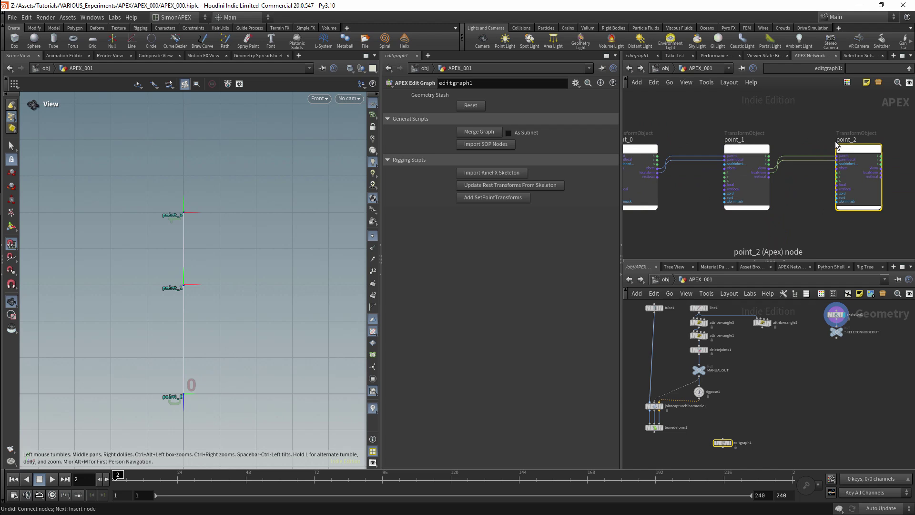
# Set the colour of skeleton1's base joint to blue (0, 0, 1).
pyautogui.scroll(5, 838, 343)
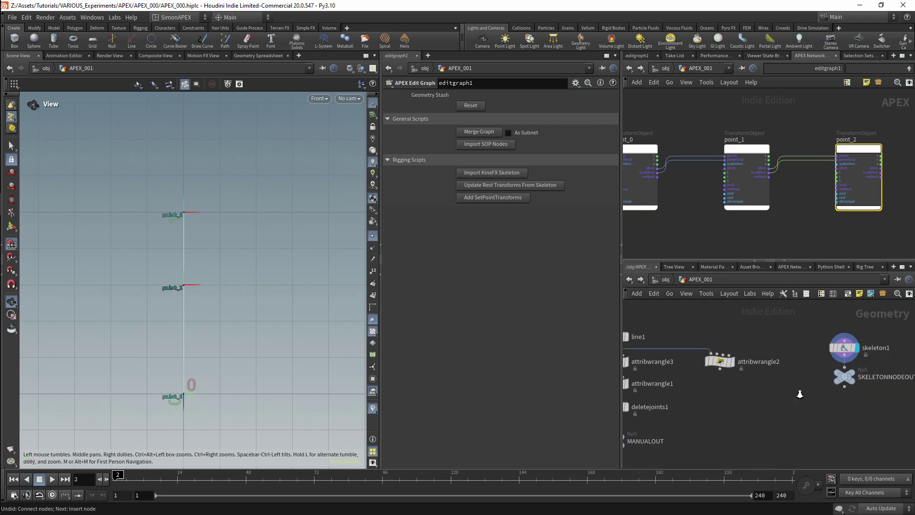
pyautogui.click(851, 373)
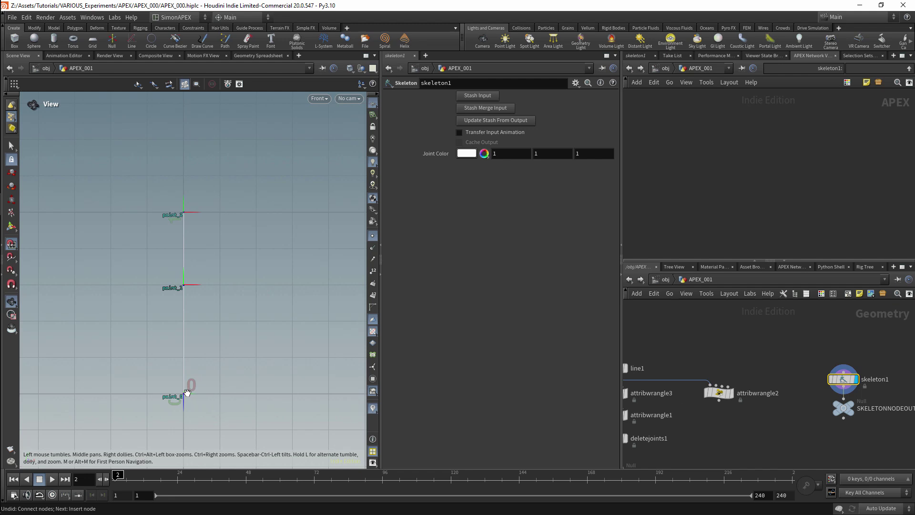
pyautogui.press('Return')
pyautogui.click(151, 83)
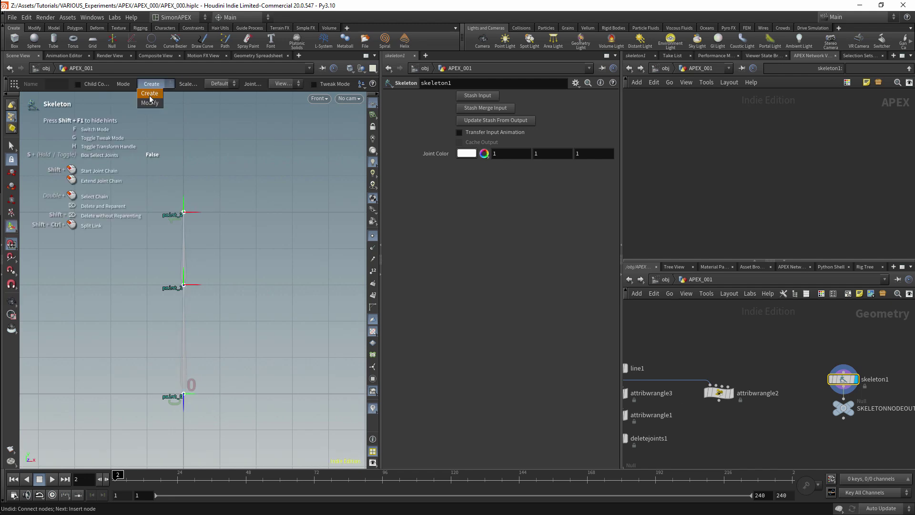
pyautogui.click(153, 94)
pyautogui.click(182, 393)
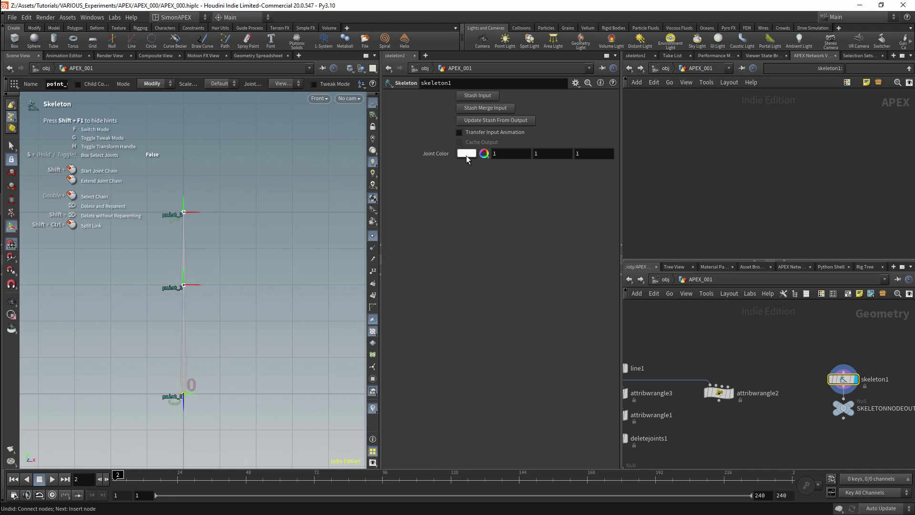
pyautogui.click(466, 154)
pyautogui.click(550, 92)
pyautogui.press('Escape')
# Colour skeleton1's middle joint yellow and its top joint cyan (0, 1, 1).
pyautogui.click(184, 285)
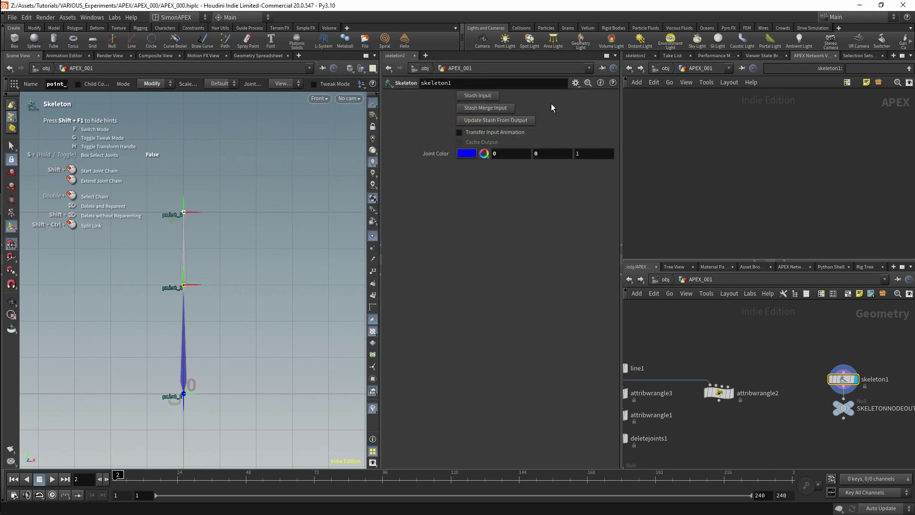
pyautogui.click(467, 153)
pyautogui.click(462, 91)
pyautogui.click(184, 212)
pyautogui.click(466, 153)
pyautogui.click(520, 90)
pyautogui.click(600, 58)
pyautogui.click(183, 211)
pyautogui.click(466, 153)
pyautogui.click(600, 58)
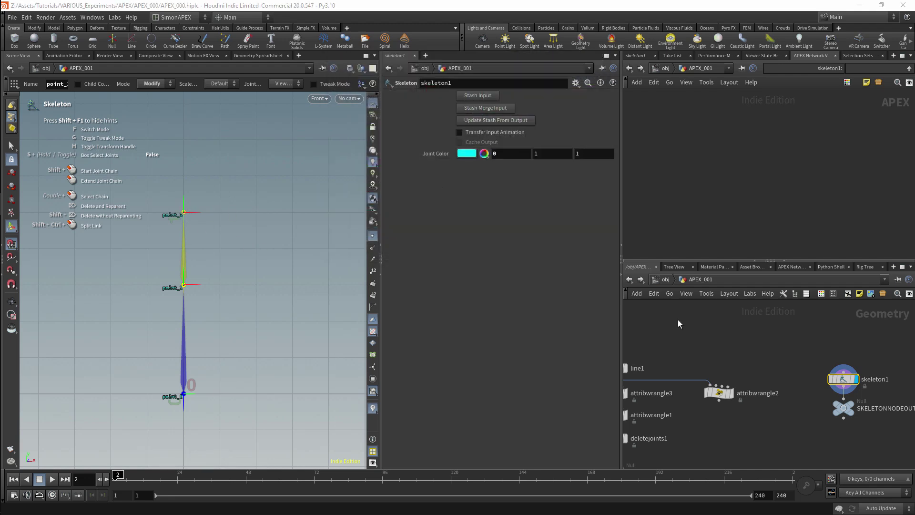
# Return to editgraph1 and delete the uncoloured joint nodes from its APEX graph.
pyautogui.scroll(-4, 710, 328)
pyautogui.moveTo(711, 416); pyautogui.dragTo(756, 348, button='middle')
pyautogui.scroll(2, 739, 374)
pyautogui.click(734, 399)
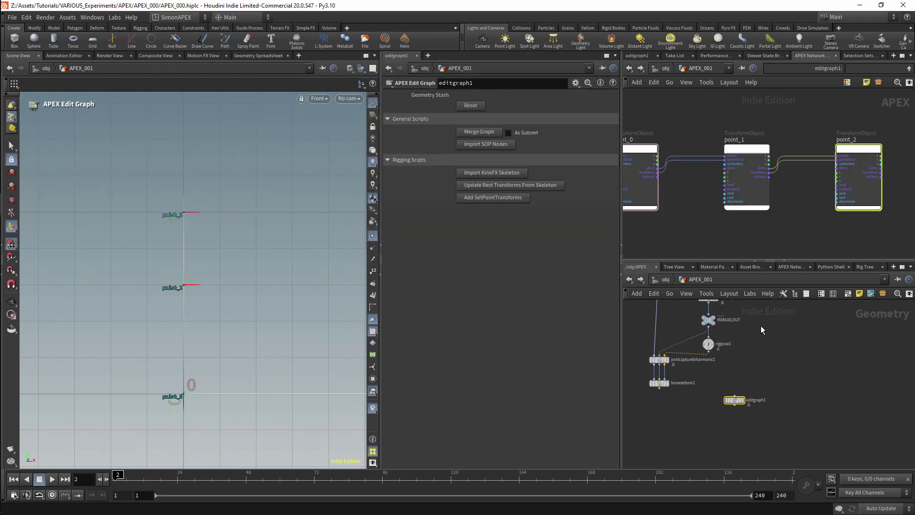
pyautogui.moveTo(749, 194); pyautogui.dragTo(704, 156, button='right')
# Import the coloured KineFX skeleton from SKELETONNODEOUT into editgraph1 again and frame its nodes.
pyautogui.click(491, 173)
pyautogui.click(442, 141)
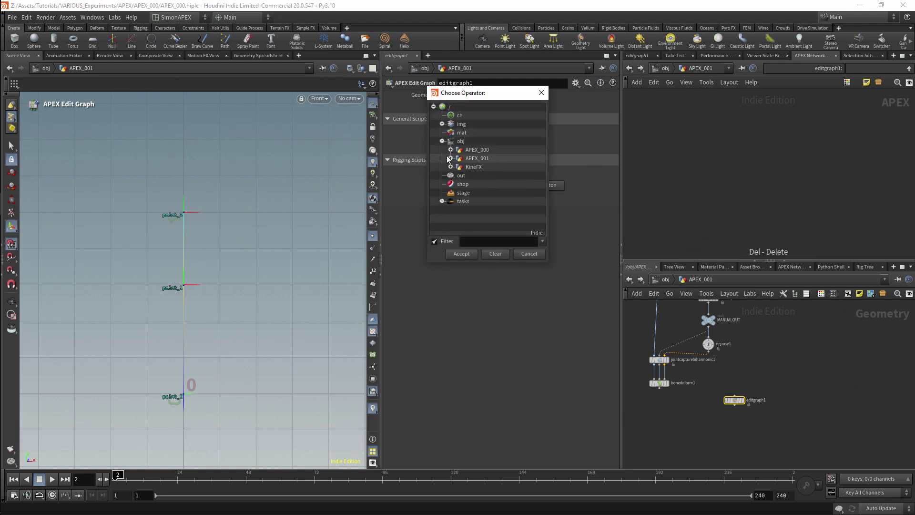
pyautogui.click(450, 158)
pyautogui.click(499, 176)
pyautogui.click(462, 254)
pyautogui.moveTo(860, 129); pyautogui.dragTo(764, 206, button='middle')
pyautogui.scroll(-6, 787, 162)
pyautogui.scroll(4, 750, 161)
pyautogui.moveTo(745, 301); pyautogui.dragTo(749, 323, button='middle')
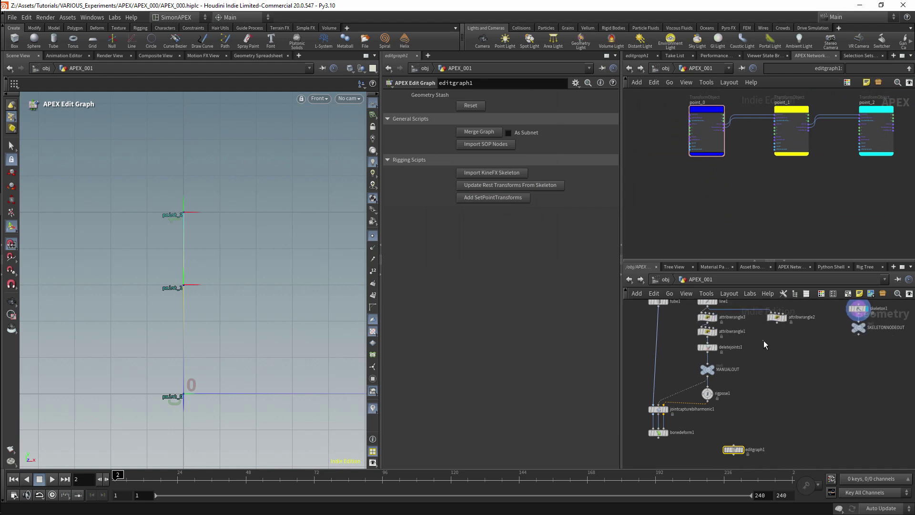
pyautogui.press('Tab')
pyautogui.write('col')
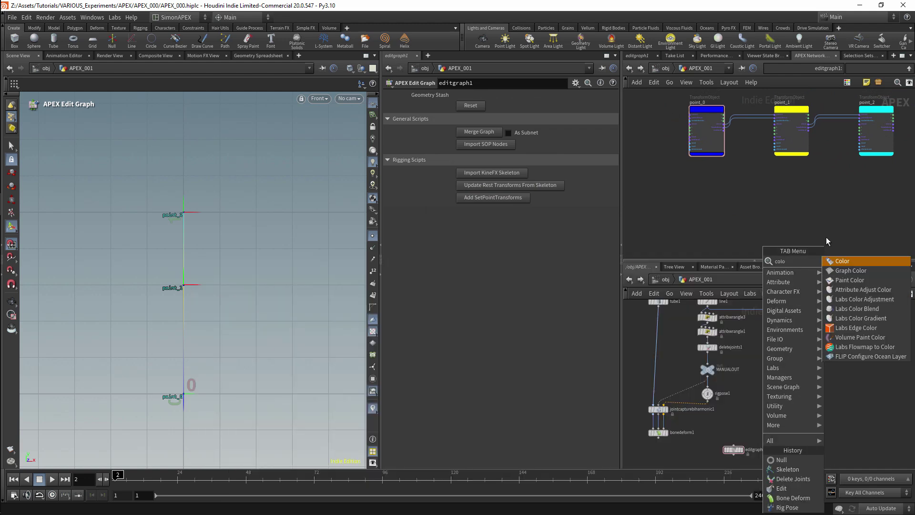
pyautogui.write('o')
pyautogui.press('Return')
pyautogui.click(763, 371)
pyautogui.press('Delete')
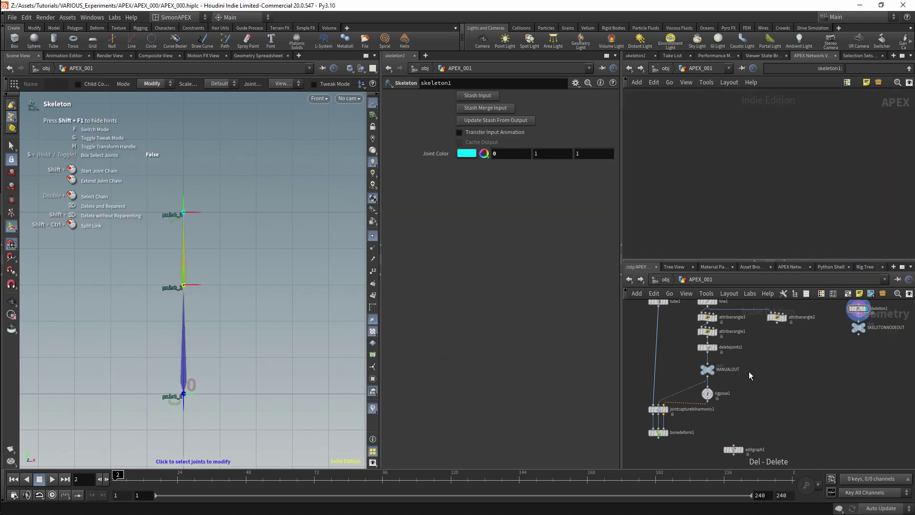
# Delete the coloured point_0, point_1 and point_2 nodes from editgraph1's APEX graph.
pyautogui.moveTo(792, 410); pyautogui.dragTo(804, 385, button='middle')
pyautogui.click(746, 426)
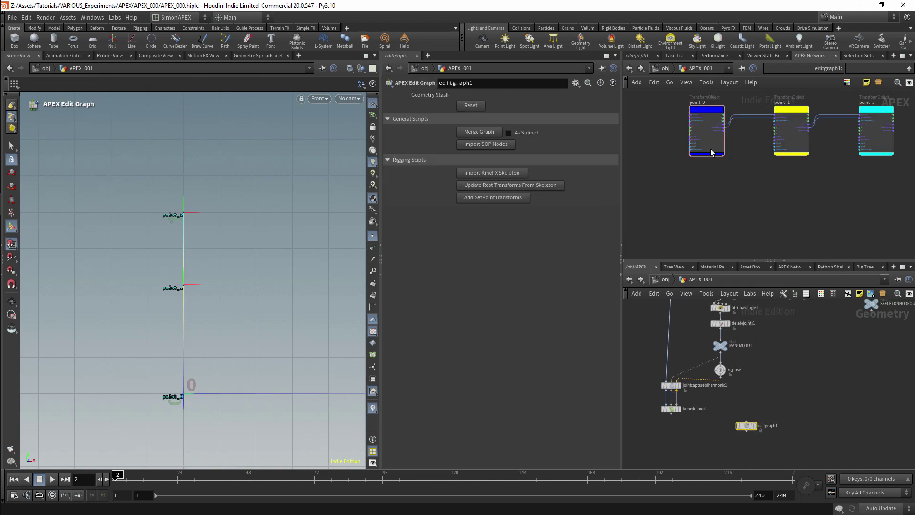
pyautogui.press('Delete')
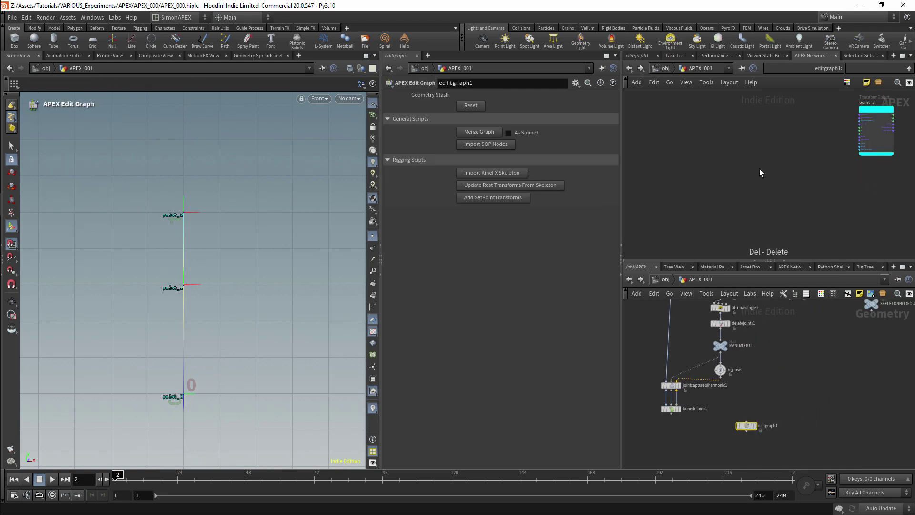
pyautogui.press('Delete')
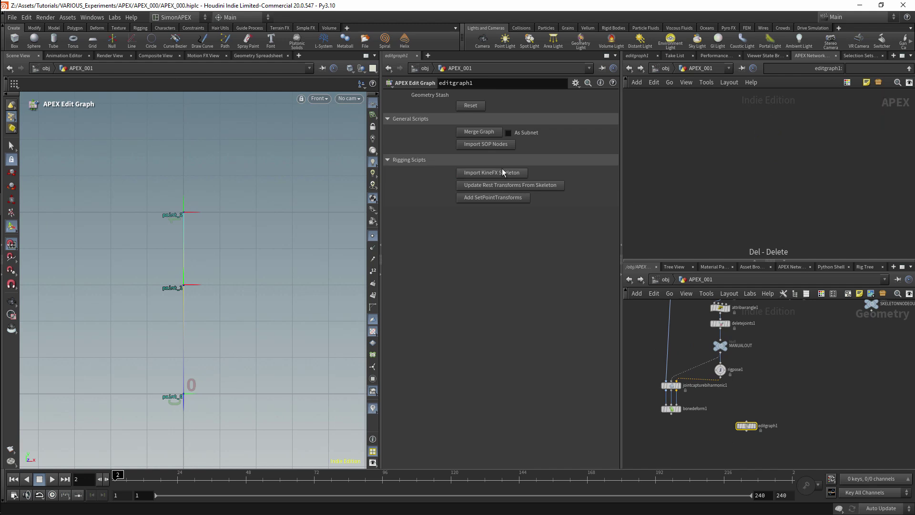
# Try to import the KineFX skeleton from MANUALOUT in APEX_001 into editgraph1.
pyautogui.click(503, 173)
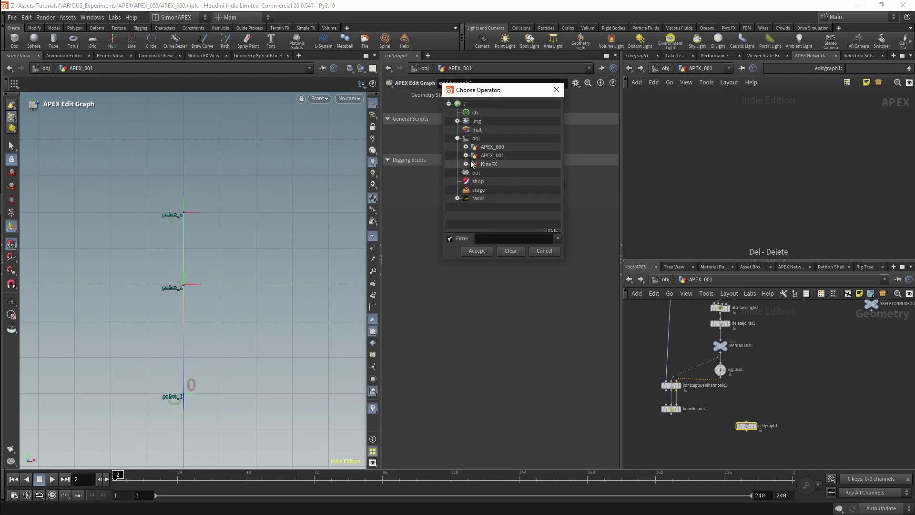
pyautogui.click(467, 155)
pyautogui.click(496, 165)
pyautogui.click(477, 251)
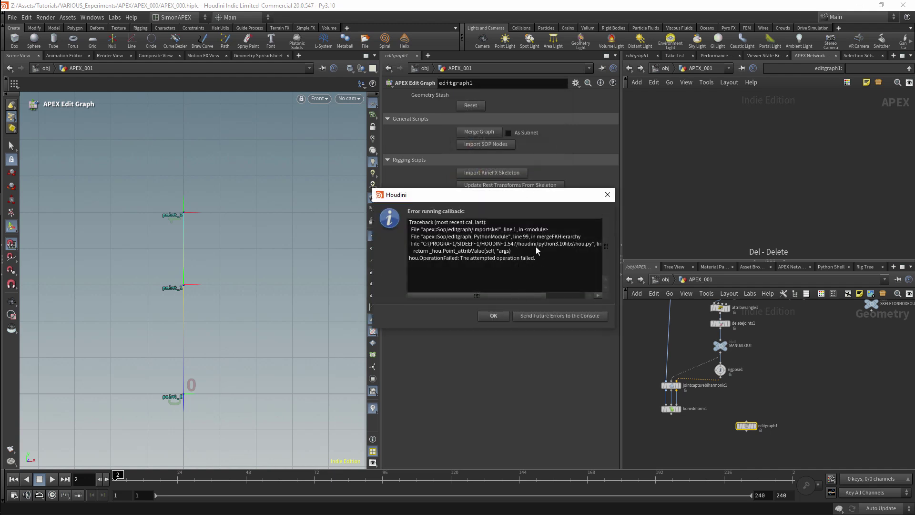
pyautogui.click(607, 196)
# Compare the point attributes of skeleton1 and MANUALOUT in the geometry spreadsheet, looking for the local transform attribute.
pyautogui.moveTo(794, 348); pyautogui.dragTo(743, 410, button='middle')
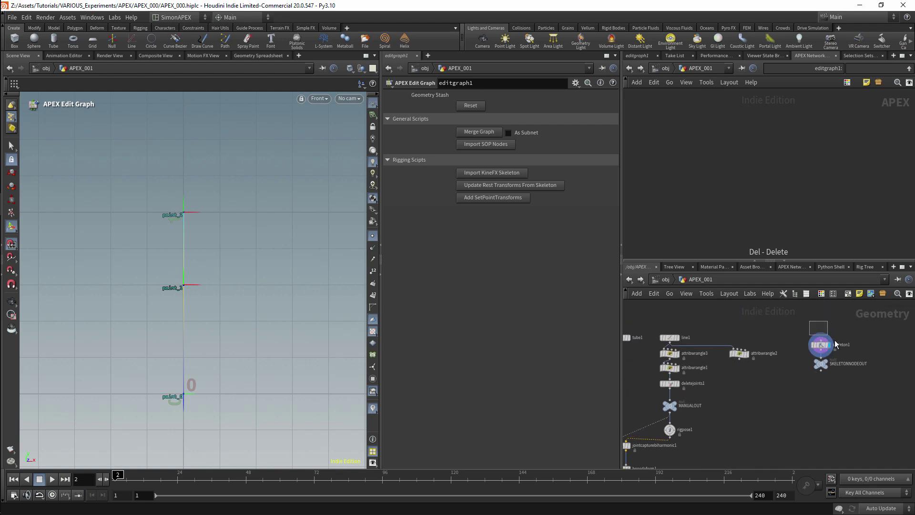
pyautogui.moveTo(830, 339); pyautogui.dragTo(827, 323)
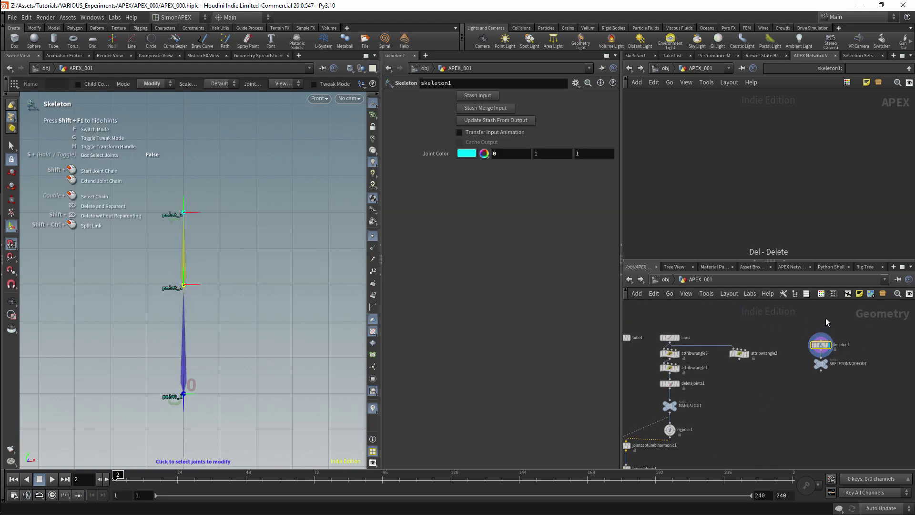
pyautogui.click(243, 57)
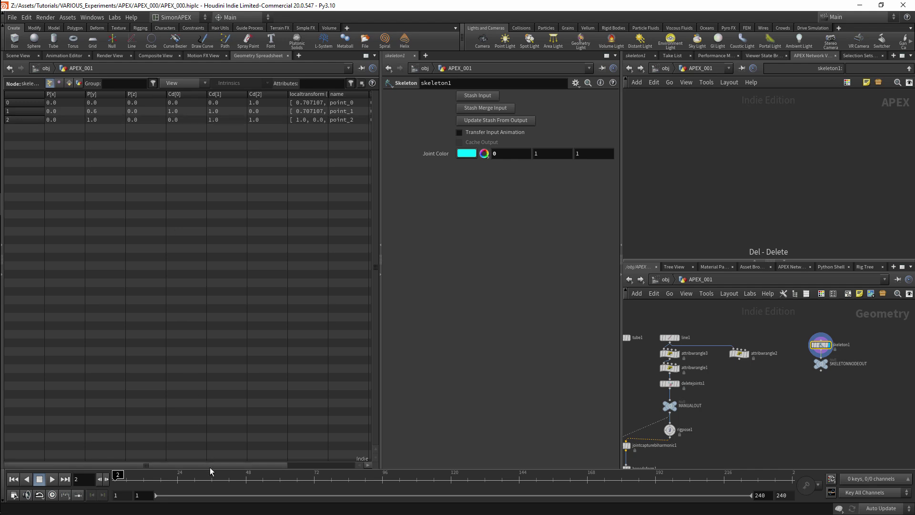
pyautogui.moveTo(208, 466); pyautogui.dragTo(293, 455)
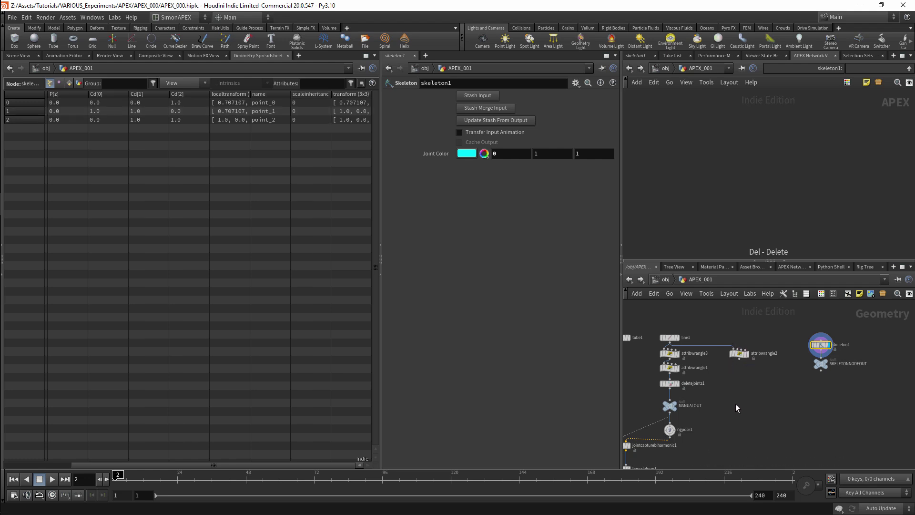
pyautogui.moveTo(670, 405); pyautogui.dragTo(671, 408)
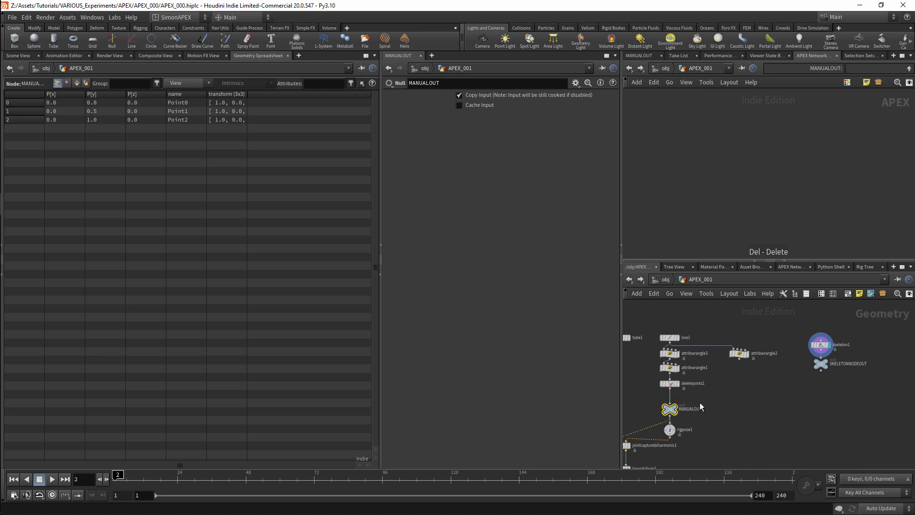
# Insert a Compute Transform node between deletejoints1 and MANUALOUT.
pyautogui.moveTo(733, 400); pyautogui.dragTo(792, 373, button='middle')
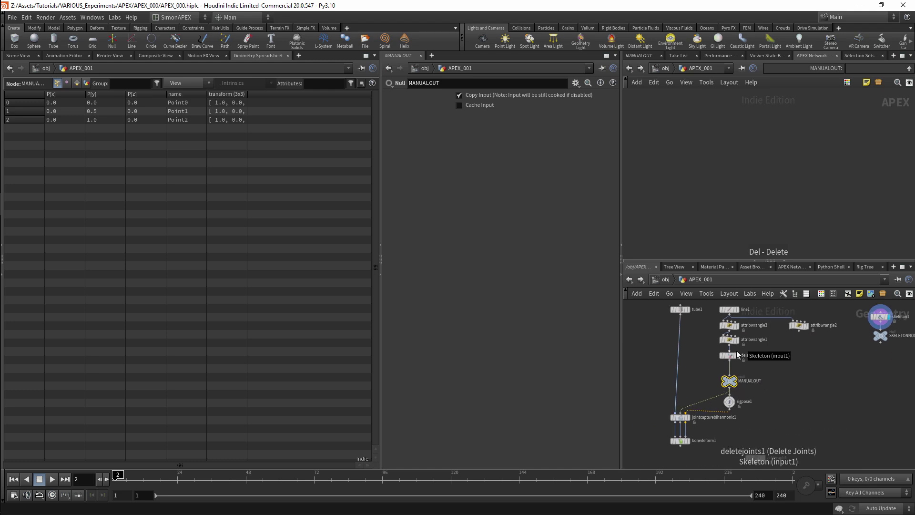
pyautogui.press('Tab')
pyautogui.moveTo(806, 273)
pyautogui.moveTo(695, 302)
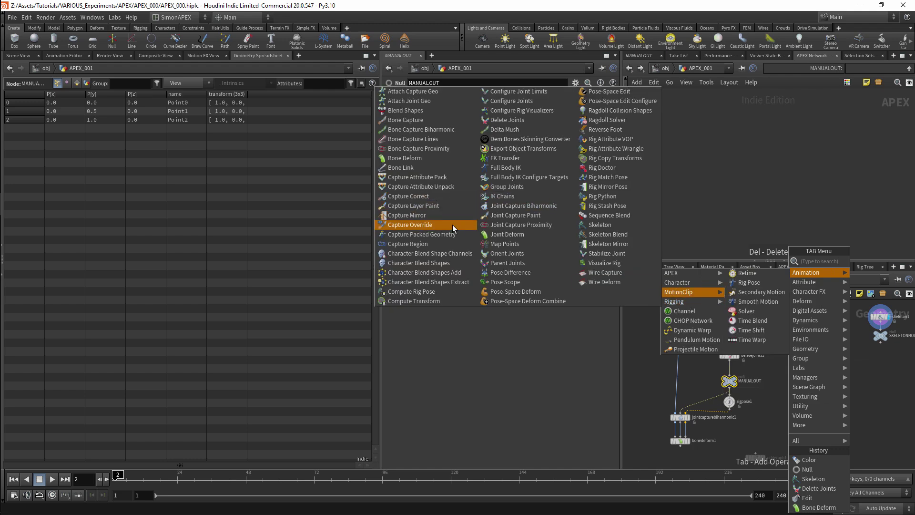
pyautogui.click(414, 301)
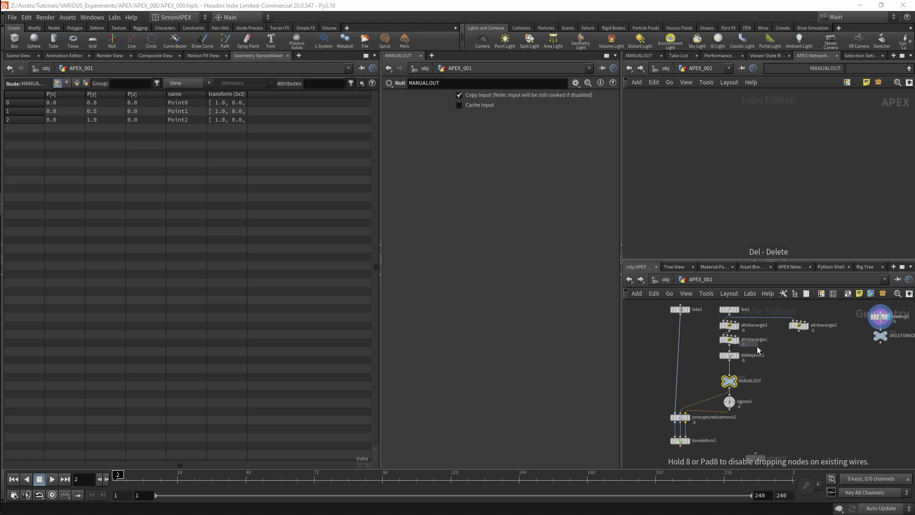
pyautogui.scroll(2, 793, 362)
pyautogui.click(696, 376)
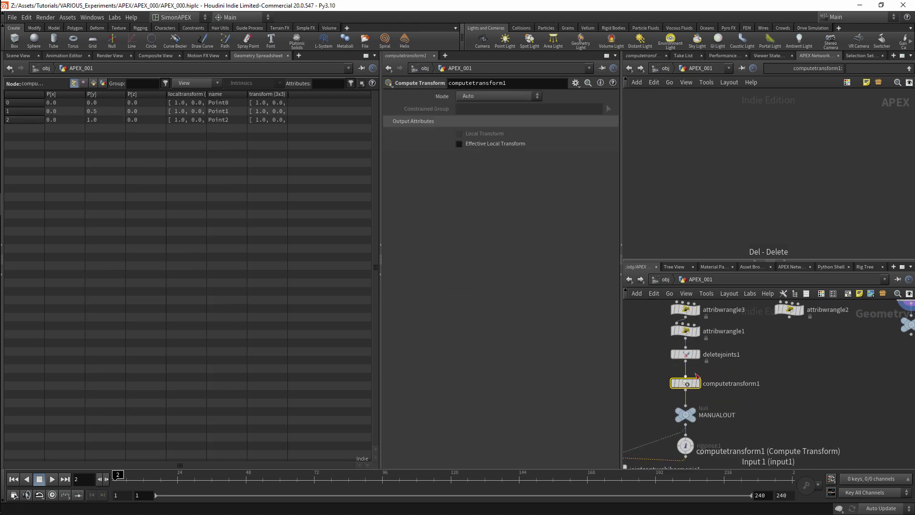
# Import the KineFX skeleton from MANUALOUT in APEX_001 into editgraph1.
pyautogui.moveTo(808, 423); pyautogui.dragTo(809, 359, button='middle')
pyautogui.scroll(-2, 809, 367)
pyautogui.scroll(1, 809, 376)
pyautogui.click(771, 403)
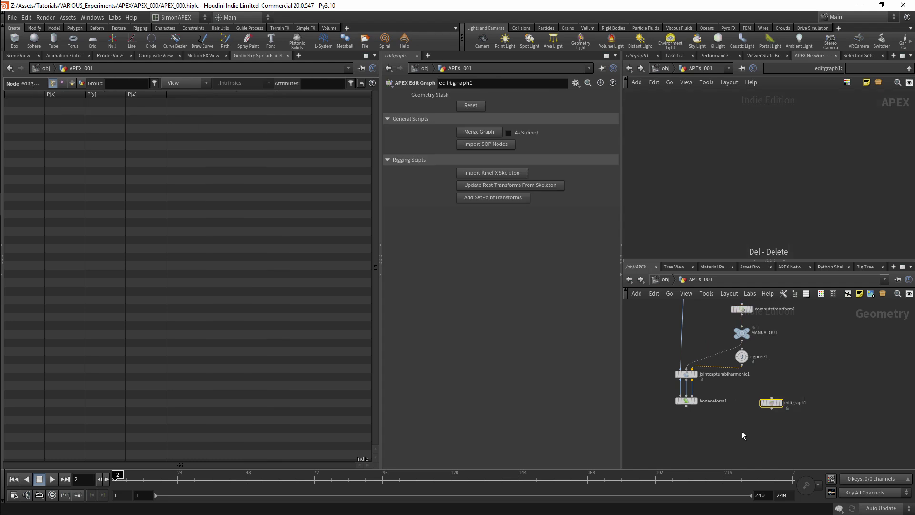
pyautogui.click(502, 173)
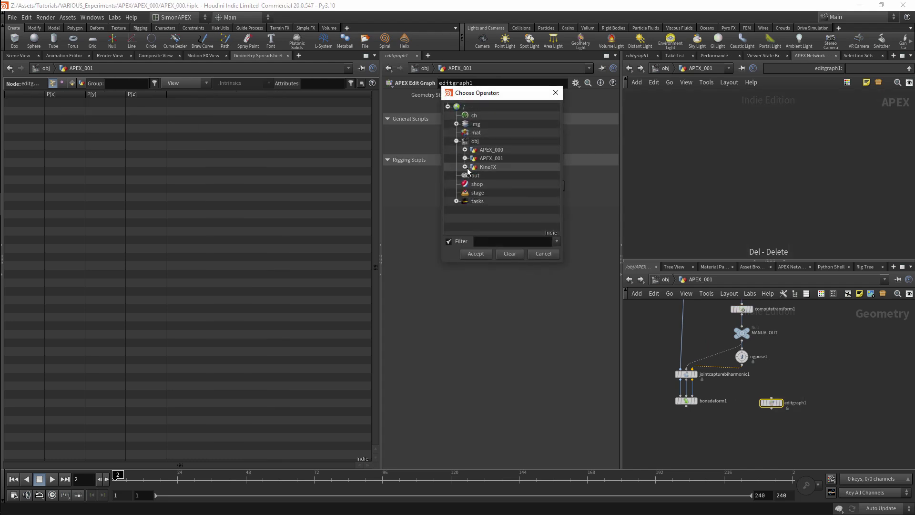
pyautogui.click(464, 159)
pyautogui.click(498, 168)
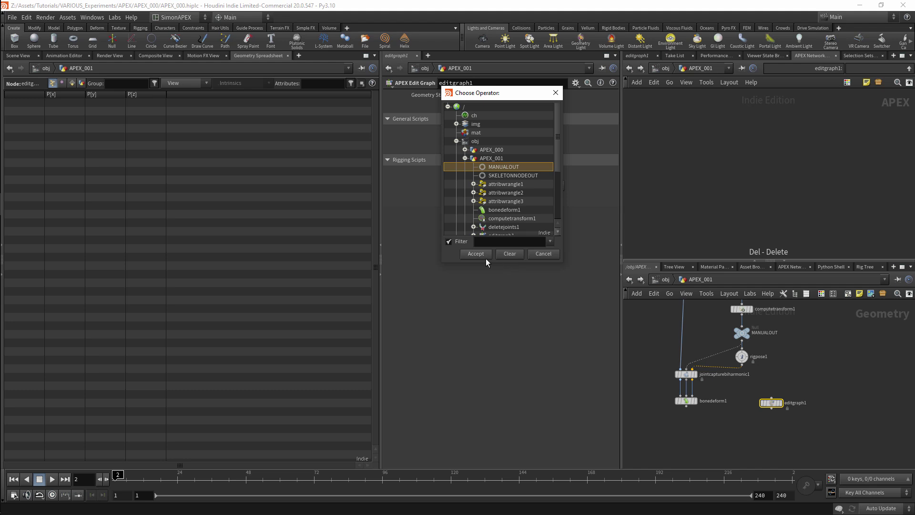
pyautogui.click(477, 254)
# Examine the imported Point0 node's transform parameters in the APEX graph, including its restlocal matrix.
pyautogui.moveTo(723, 101); pyautogui.dragTo(704, 160, button='middle')
pyautogui.moveTo(807, 131); pyautogui.dragTo(766, 132, button='middle')
pyautogui.scroll(-3, 758, 136)
pyautogui.scroll(3, 725, 203)
pyautogui.moveTo(799, 354); pyautogui.dragTo(806, 411, button='middle')
pyautogui.moveTo(649, 92); pyautogui.dragTo(697, 150, button='middle')
pyautogui.scroll(3, 697, 143)
pyautogui.moveTo(680, 147); pyautogui.dragTo(726, 193)
pyautogui.click(727, 197)
pyautogui.press('p')
pyautogui.moveTo(907, 175); pyautogui.dragTo(912, 205)
pyautogui.scroll(-2, 787, 180)
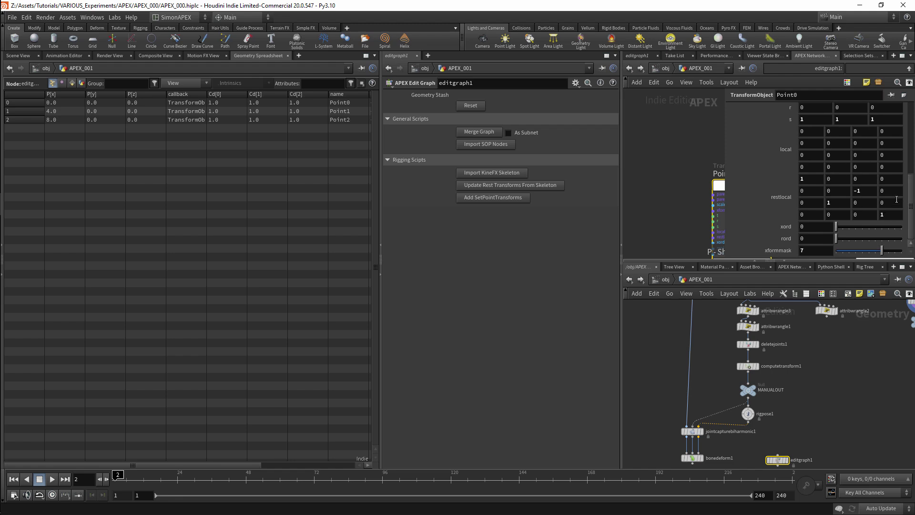
pyautogui.moveTo(909, 208); pyautogui.dragTo(913, 179)
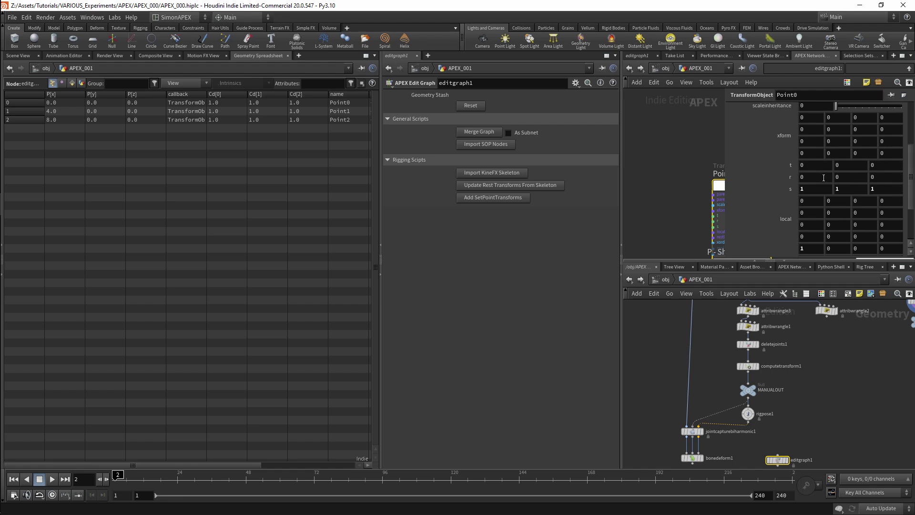
pyautogui.scroll(-2, 802, 372)
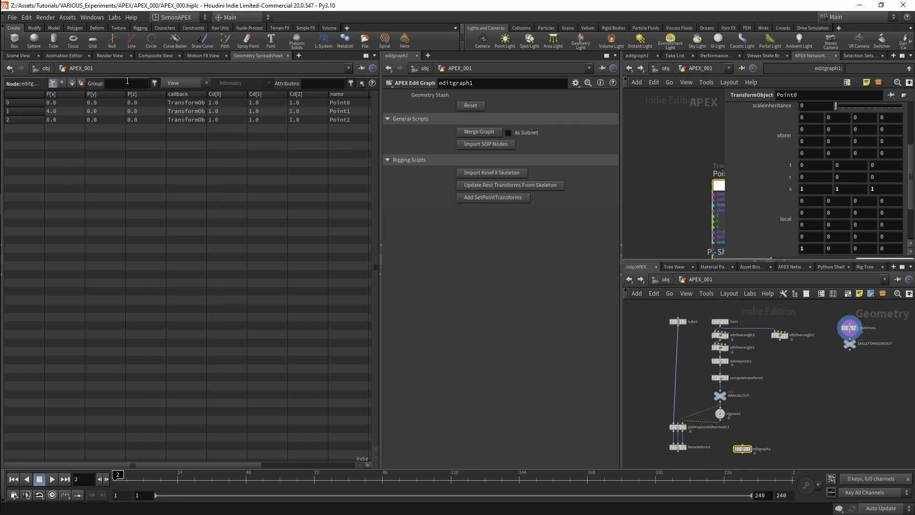
# Import the KineFX skeleton from SKELETONNODEOUT into editgraph1 as well and frame all joint nodes in the enlarged APEX graph.
pyautogui.click(18, 55)
pyautogui.click(496, 173)
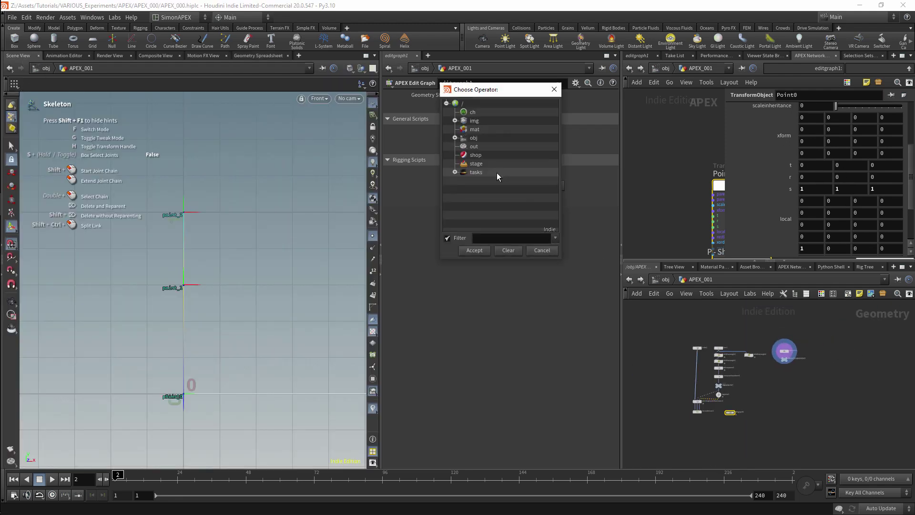
pyautogui.click(455, 137)
pyautogui.click(462, 155)
pyautogui.doubleClick(494, 172)
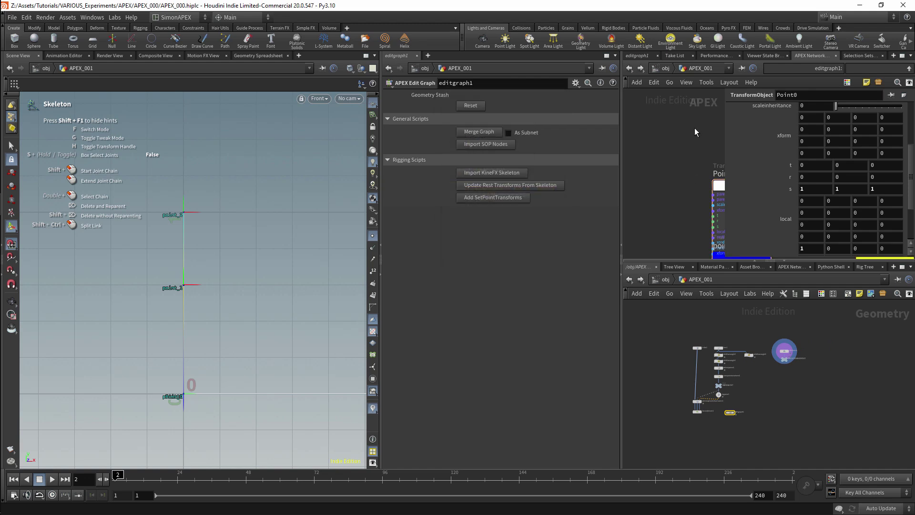
pyautogui.hotkey('ctrl', 'b')
pyautogui.press('h')
# Inspect the restlocal matrix of the blue point_0 node, then restore the pane layout.
pyautogui.moveTo(245, 333); pyautogui.dragTo(330, 353)
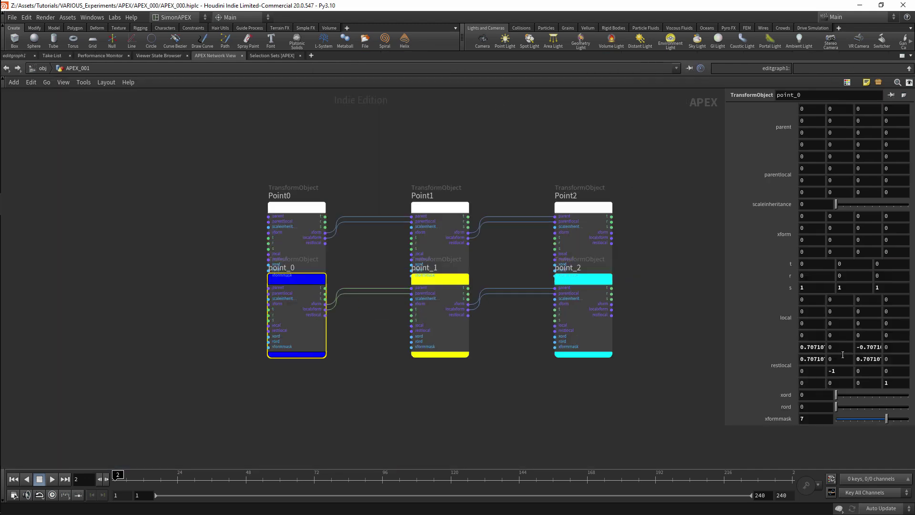
pyautogui.click(810, 371)
pyautogui.click(814, 358)
pyautogui.hotkey('ctrl', 'b')
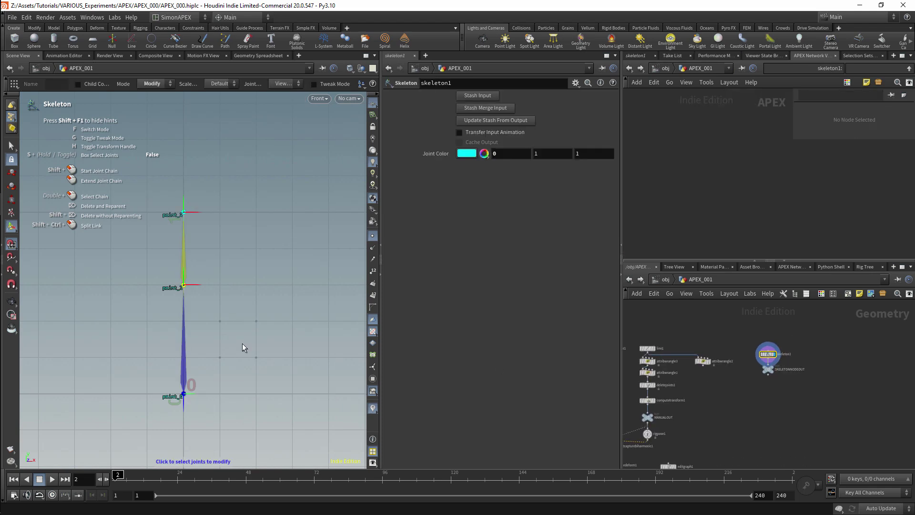
# Examine the orientation of skeleton1's joint axes in the perspective view.
pyautogui.hotkey('space', '1')
pyautogui.keyDown('alt'); pyautogui.moveTo(236, 340); pyautogui.dragTo(211, 339); pyautogui.keyUp('alt')
pyautogui.moveTo(210, 339)
pyautogui.keyDown('alt'); pyautogui.mouseDown(button='right')
pyautogui.moveTo(221, 302)
pyautogui.moveTo(208, 336)
pyautogui.mouseUp(button='right'); pyautogui.keyUp('alt')
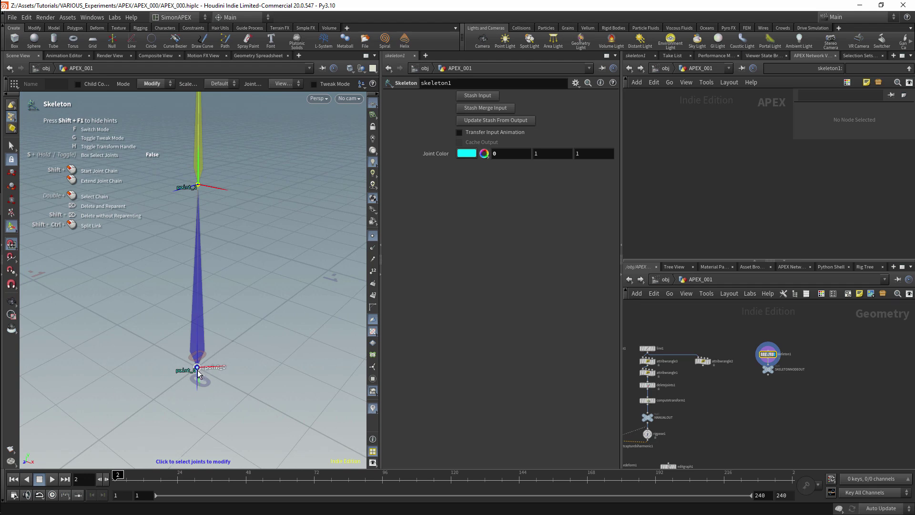
pyautogui.moveTo(198, 373); pyautogui.dragTo(248, 326)
pyautogui.keyDown('alt'); pyautogui.moveTo(248, 326); pyautogui.dragTo(242, 372, button='middle'); pyautogui.keyUp('alt')
pyautogui.keyDown('alt'); pyautogui.moveTo(239, 309); pyautogui.dragTo(200, 306); pyautogui.keyUp('alt')
pyautogui.keyDown('alt'); pyautogui.moveTo(198, 300); pyautogui.dragTo(222, 323, button='middle'); pyautogui.keyUp('alt')
pyautogui.moveTo(206, 260); pyautogui.dragTo(206, 342)
# Insert an Orient Joints node between skeleton1 and SKELETONNODEOUT and display SKELETONNODEOUT.
pyautogui.scroll(2, 760, 389)
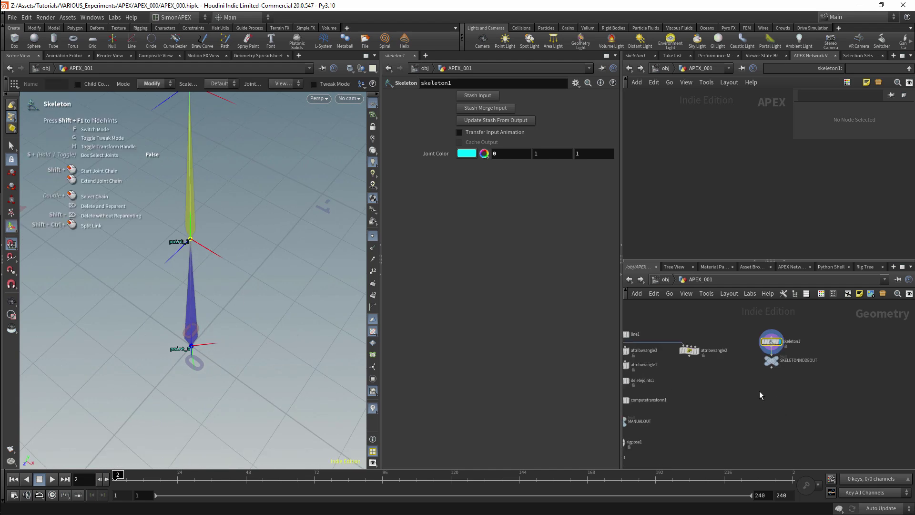
pyautogui.press('Tab')
pyautogui.write('orient')
pyautogui.press('Return')
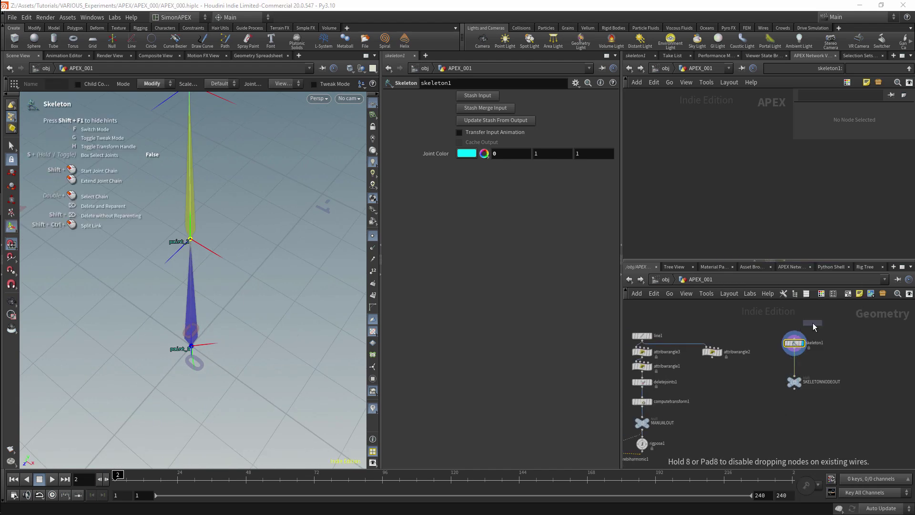
pyautogui.click(801, 364)
pyautogui.click(794, 384)
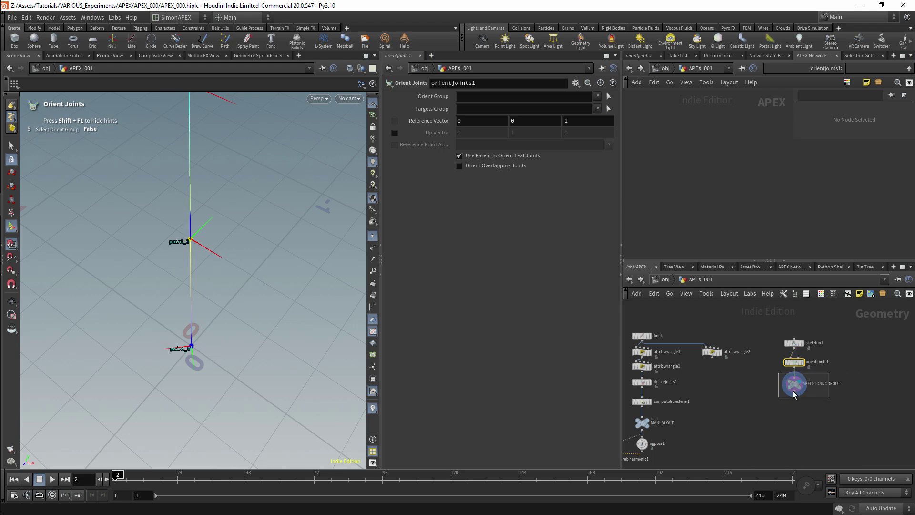
# Examine SKELETONNODEOUT's joint axes from several angles in the perspective view.
pyautogui.press('Escape')
pyautogui.moveTo(211, 337); pyautogui.dragTo(175, 382)
pyautogui.press('Return')
pyautogui.moveTo(778, 384)
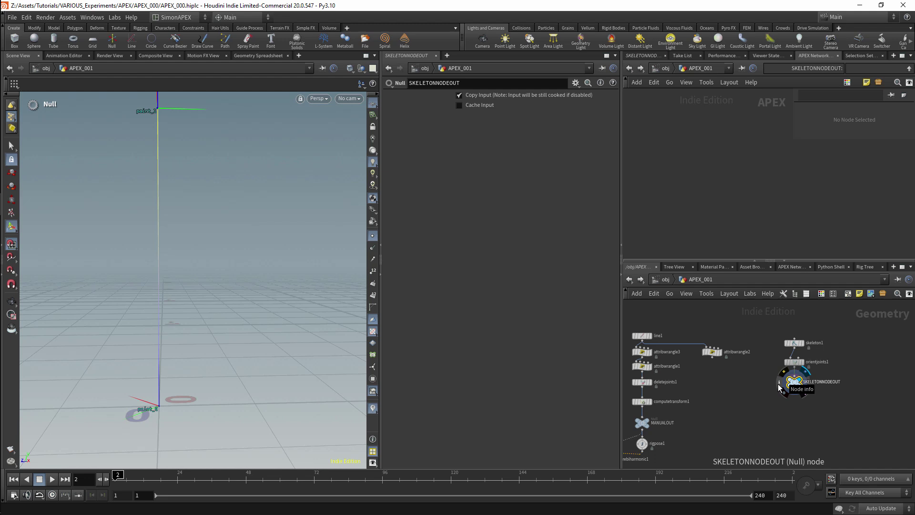
pyautogui.keyDown('alt'); pyautogui.moveTo(214, 307); pyautogui.dragTo(210, 241, button='right'); pyautogui.keyUp('alt')
pyautogui.keyDown('alt'); pyautogui.moveTo(210, 241); pyautogui.dragTo(214, 300); pyautogui.keyUp('alt')
# Update editgraph1's rest transforms from the SKELETONNODEOUT skeleton and close the console.
pyautogui.moveTo(766, 440); pyautogui.dragTo(837, 310, button='middle')
pyautogui.click(740, 355)
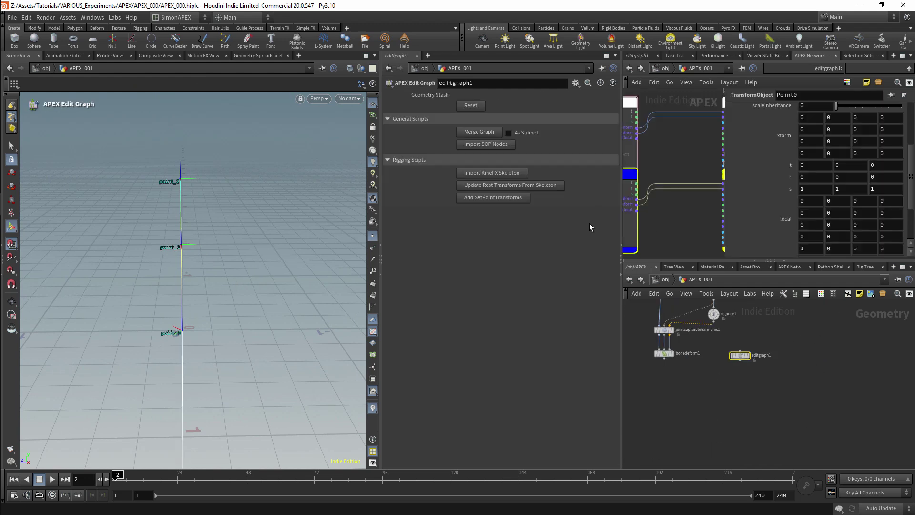
pyautogui.click(504, 185)
pyautogui.click(454, 153)
pyautogui.click(463, 169)
pyautogui.click(512, 187)
pyautogui.click(479, 266)
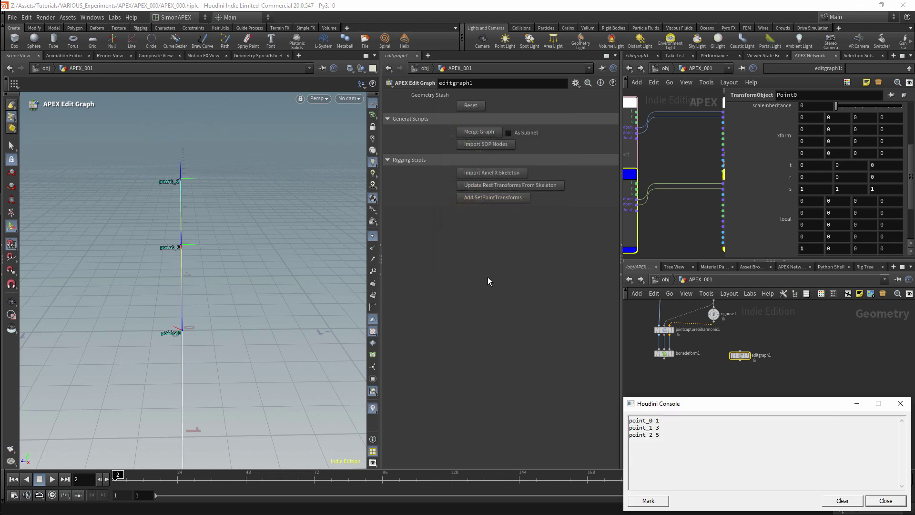
pyautogui.click(900, 404)
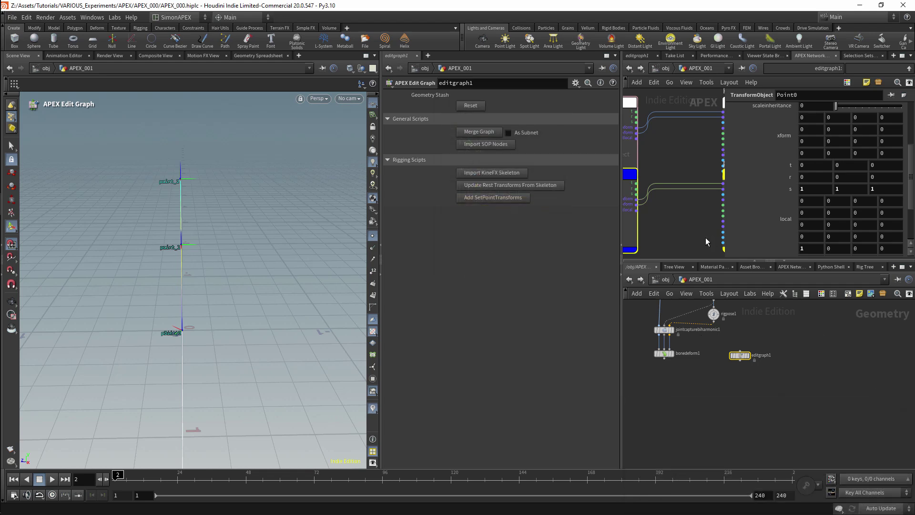
# Enlarge the APEX graph and inspect the restlocal matrices of point_0, point_1 and point_2.
pyautogui.scroll(3, 696, 221)
pyautogui.hotkey('ctrl', 'b')
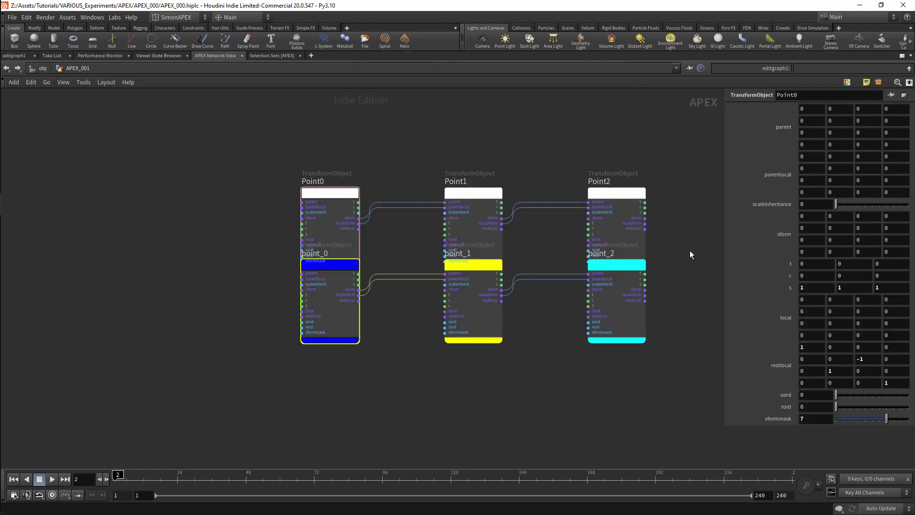
pyautogui.moveTo(390, 391); pyautogui.dragTo(309, 336)
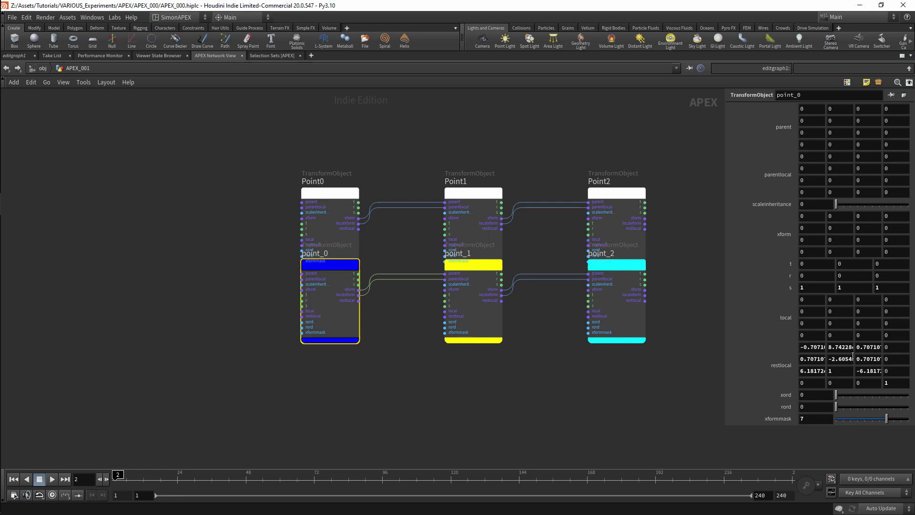
pyautogui.click(473, 329)
pyautogui.click(616, 333)
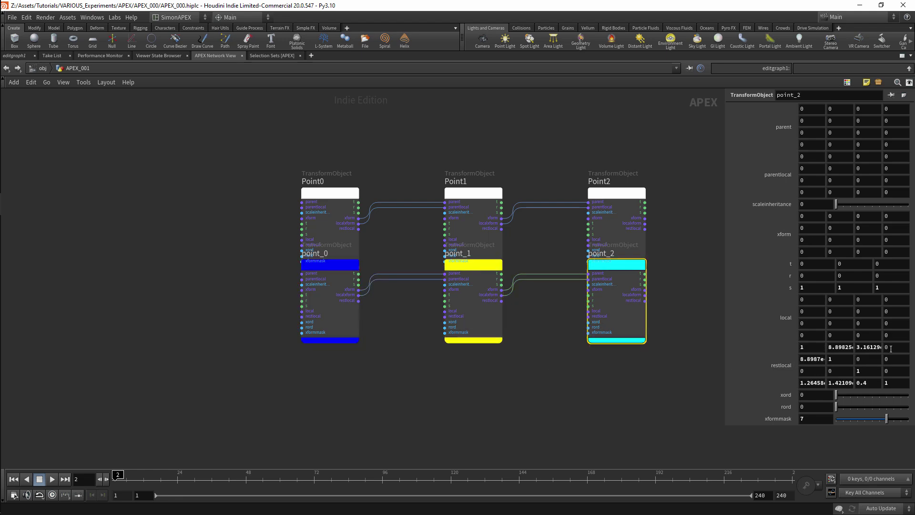
# Inspect the restlocal matrices of the white Point0, Point1 and Point2 nodes for comparison.
pyautogui.moveTo(346, 195); pyautogui.dragTo(358, 205)
pyautogui.moveTo(420, 153); pyautogui.dragTo(505, 202)
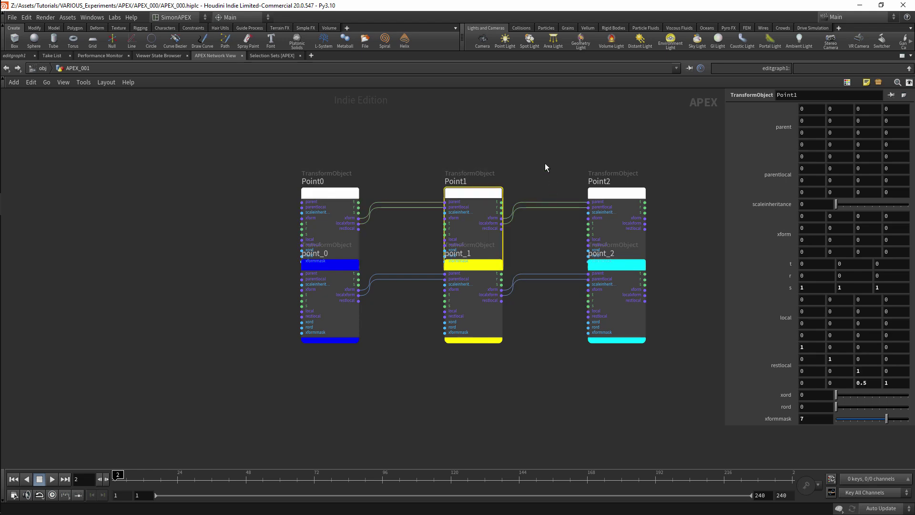
pyautogui.moveTo(596, 190); pyautogui.dragTo(606, 195)
pyautogui.moveTo(436, 157); pyautogui.dragTo(505, 191)
pyautogui.moveTo(544, 161); pyautogui.dragTo(614, 207)
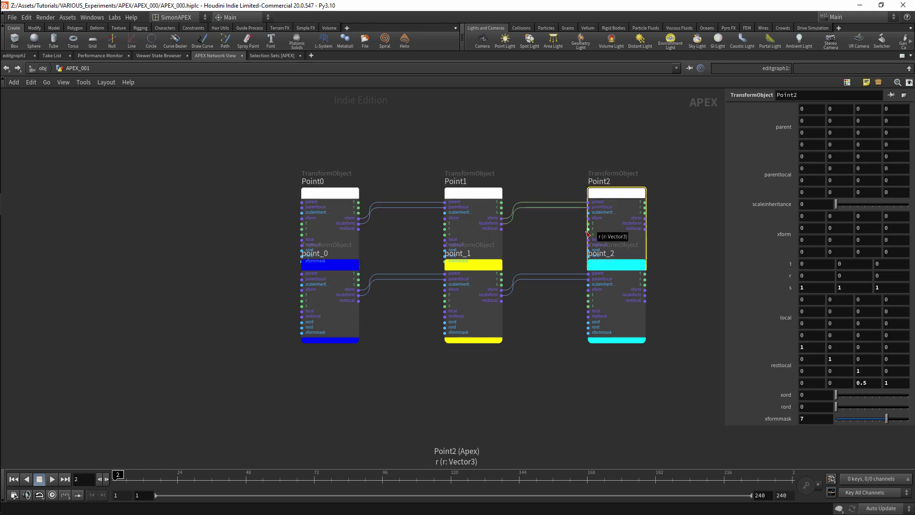
pyautogui.moveTo(293, 171); pyautogui.dragTo(521, 216)
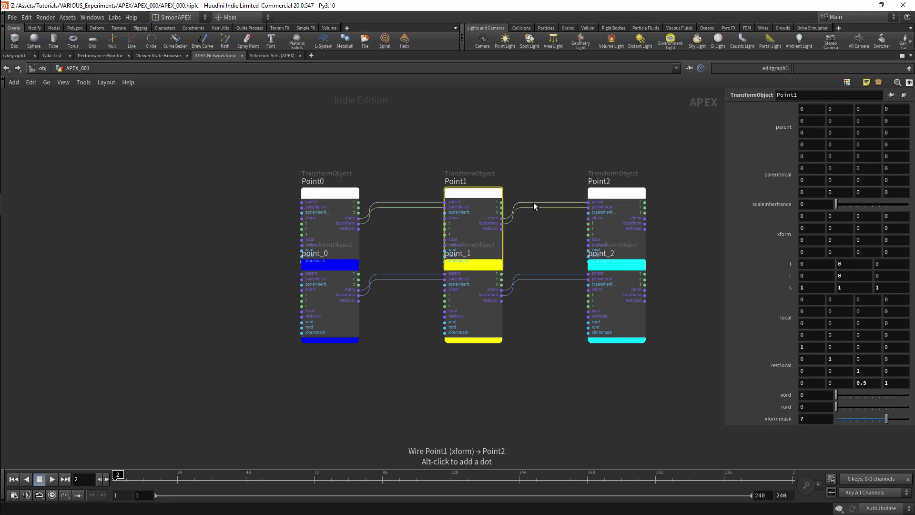
# Inspect the white Point2 node's restlocal matrix and restore the APEX graph pane to its normal size.
pyautogui.moveTo(578, 172); pyautogui.dragTo(605, 218)
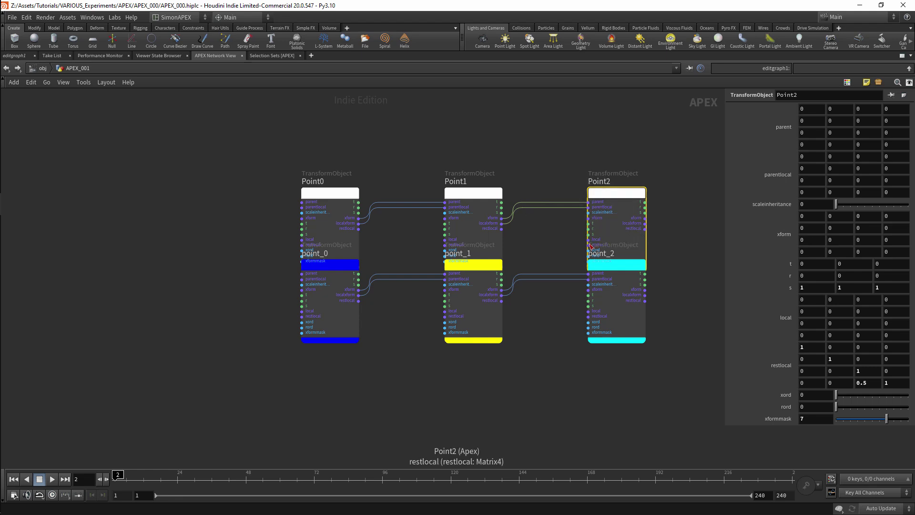
pyautogui.hotkey('ctrl', 'b')
# Examine MANUALOUT's localtransform and transform attributes in the geometry spreadsheet, widening the localtransform column.
pyautogui.scroll(3, 823, 380)
pyautogui.moveTo(803, 350); pyautogui.dragTo(809, 387, button='middle')
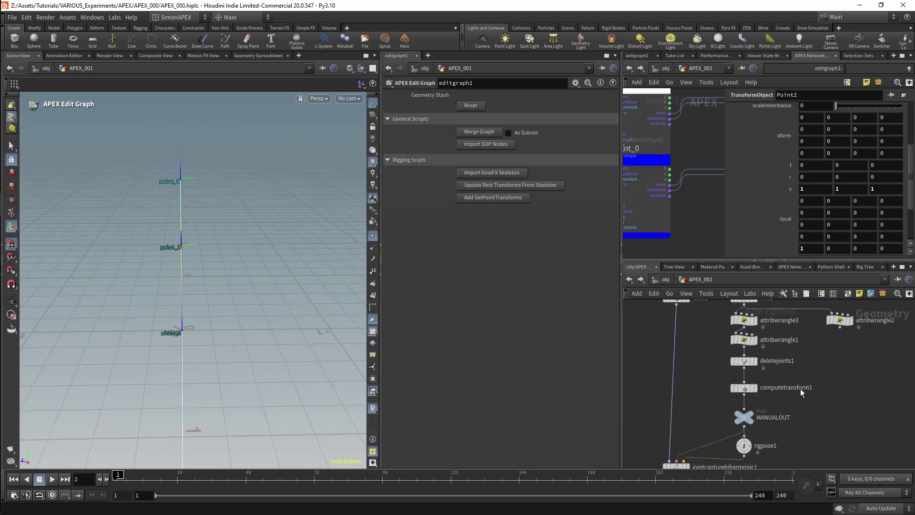
pyautogui.click(769, 419)
pyautogui.click(247, 55)
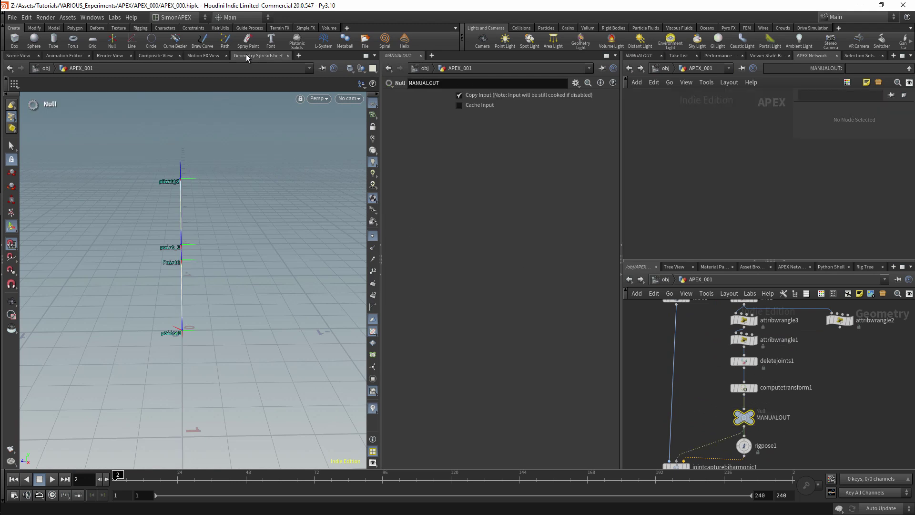
pyautogui.moveTo(231, 94); pyautogui.dragTo(332, 94)
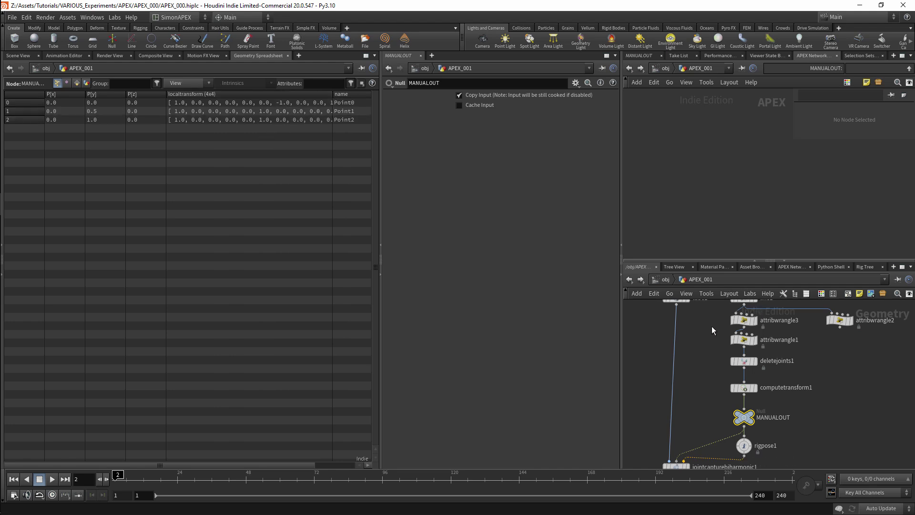
pyautogui.moveTo(302, 465); pyautogui.dragTo(342, 465)
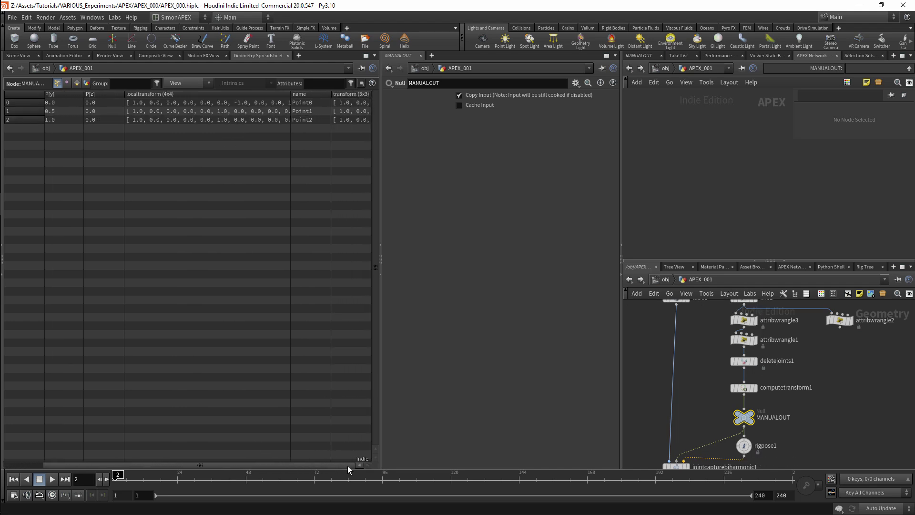
# Select the editgraph1 node to examine its point attributes in the geometry spreadsheet.
pyautogui.scroll(-2, 840, 378)
pyautogui.scroll(-2, 841, 377)
pyautogui.moveTo(839, 430); pyautogui.dragTo(794, 369, button='middle')
pyautogui.scroll(2, 788, 375)
pyautogui.click(758, 405)
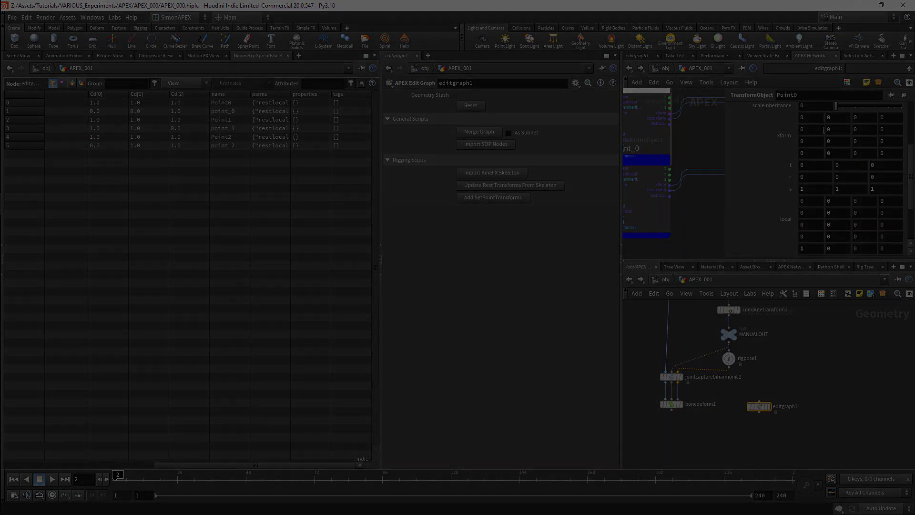